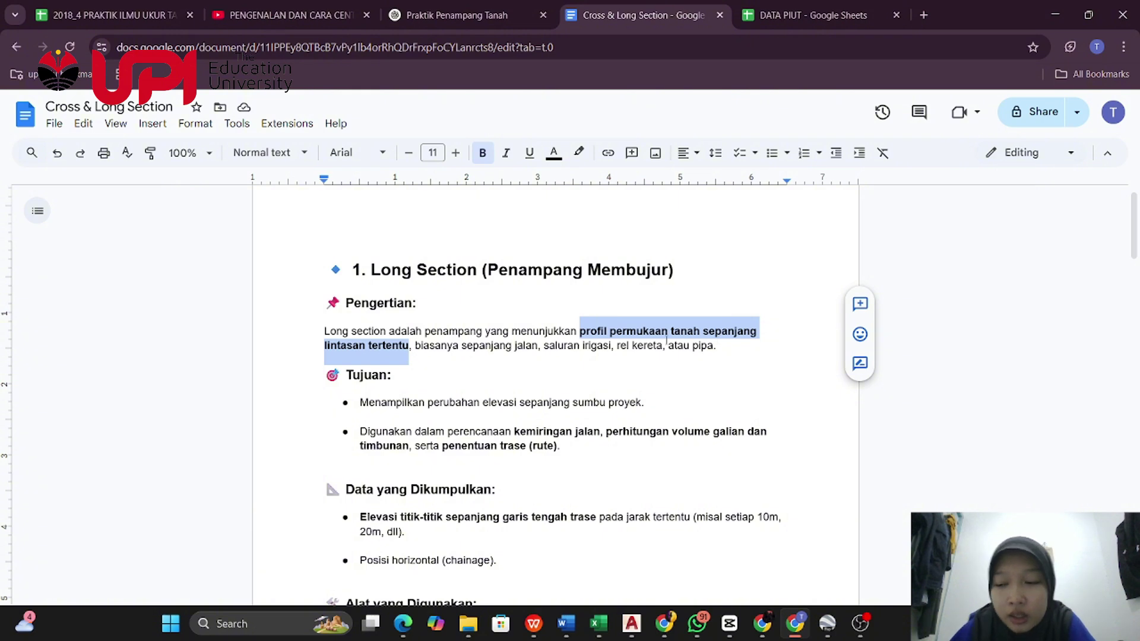
Read the Long Section purposes under Tujuan, highlighting the elevation-change point and the list of planning uses
scroll(625, 349, "down", 2)
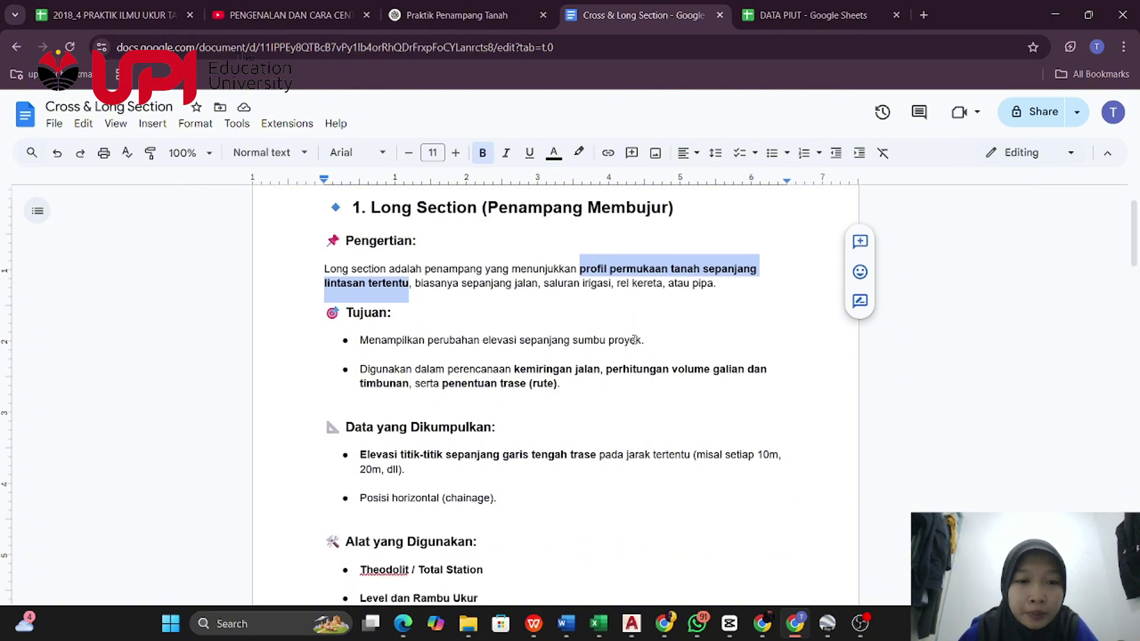
left_click(633, 292)
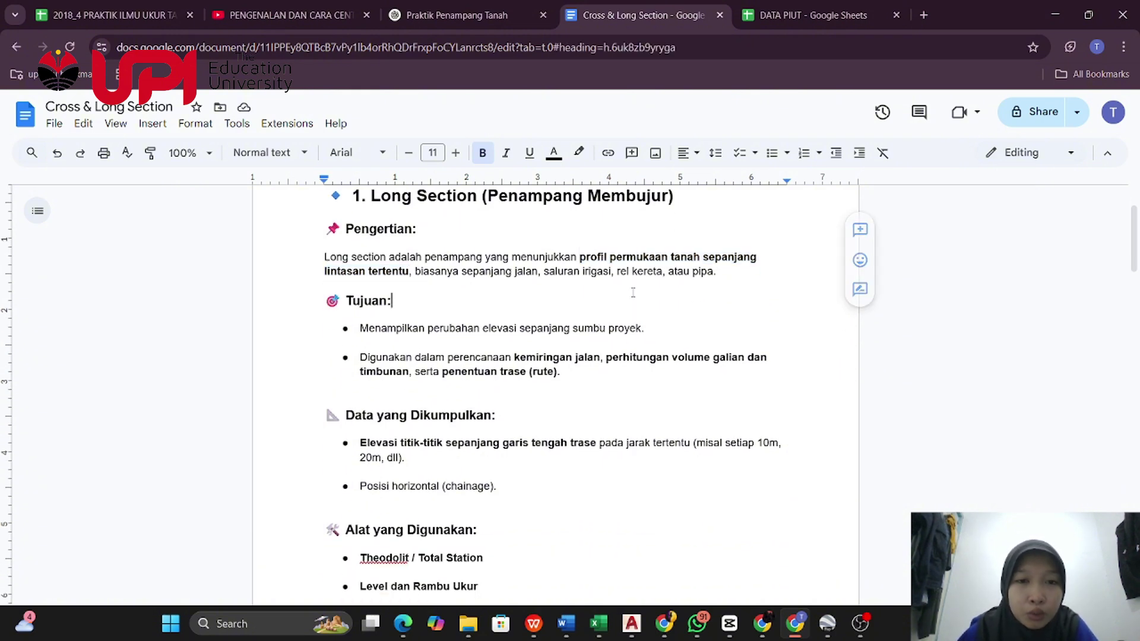
scroll(632, 292, "down", 2)
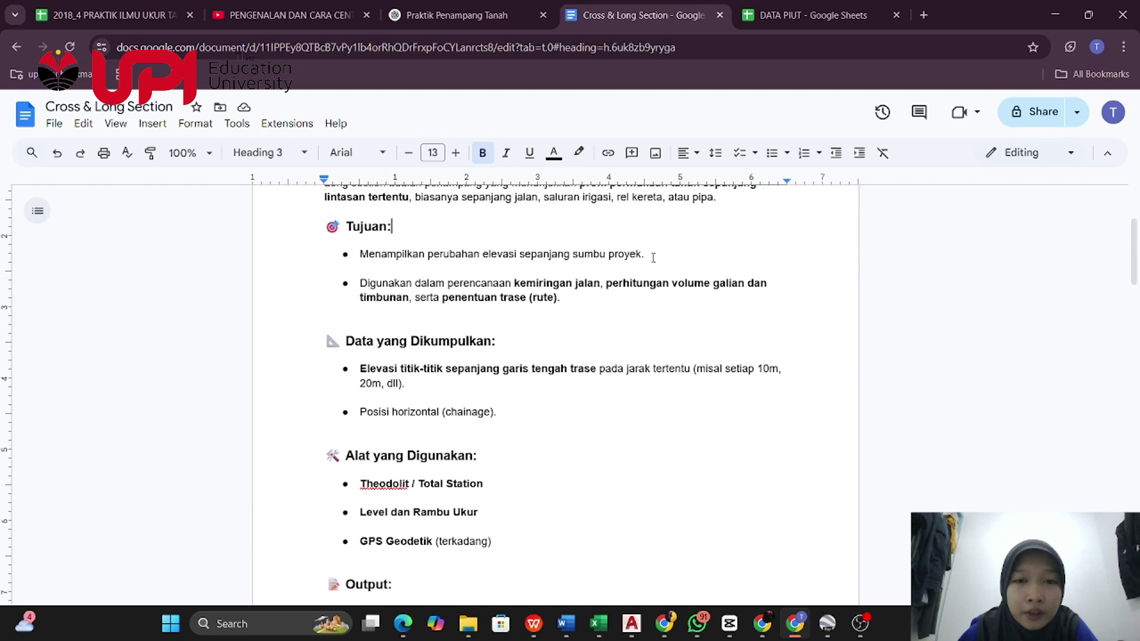
left_click_drag(653, 255, 359, 254)
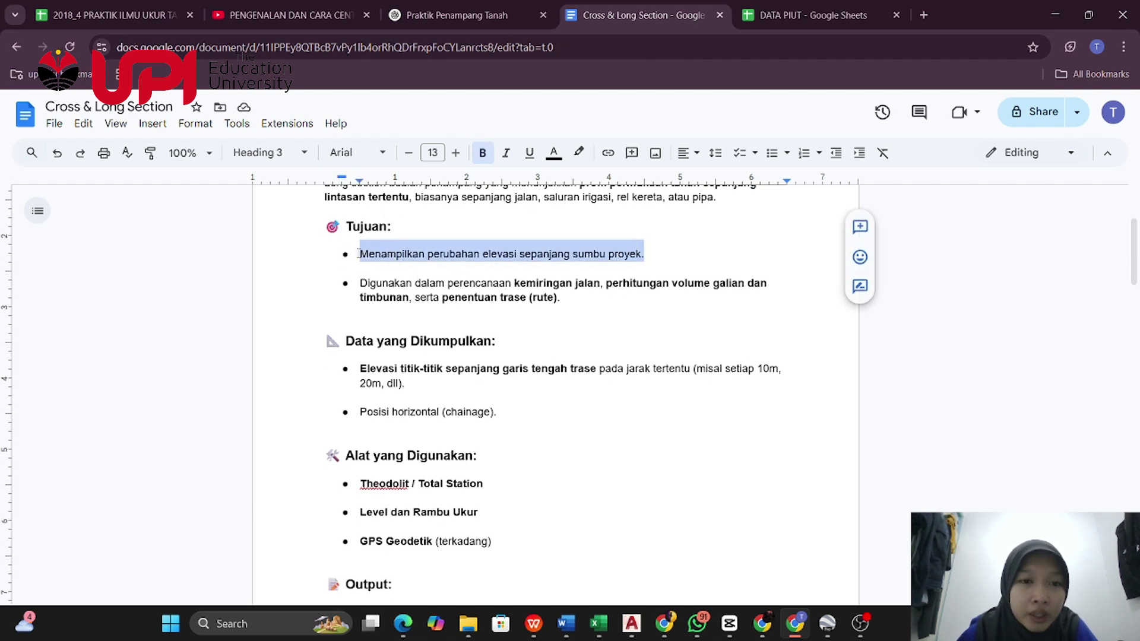
left_click_drag(560, 298, 514, 283)
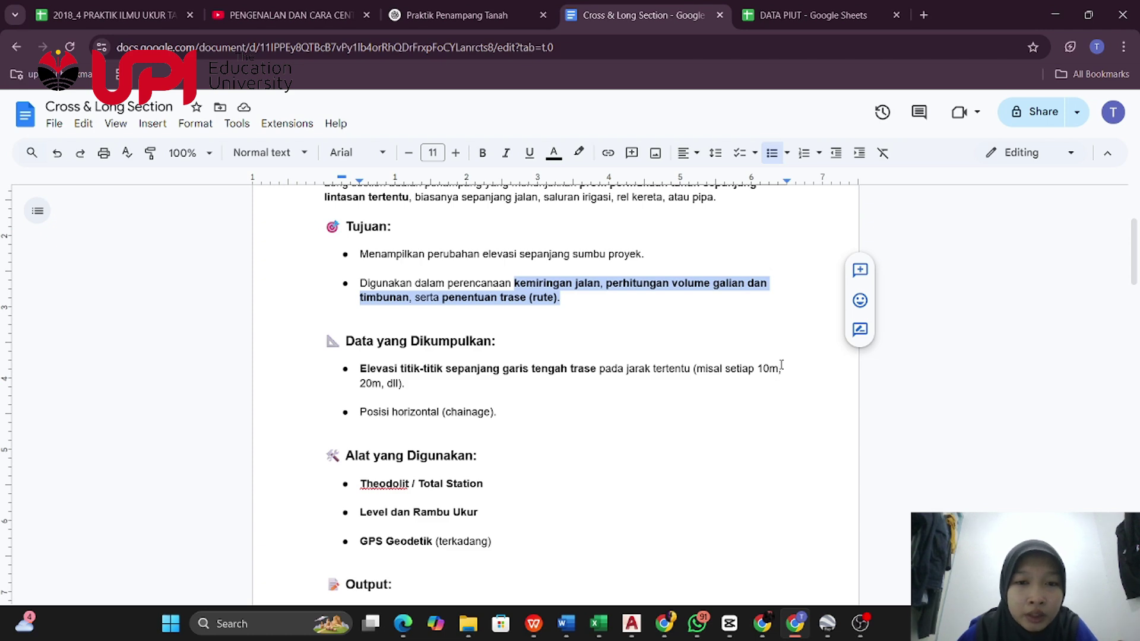
scroll(787, 355, "down", 1)
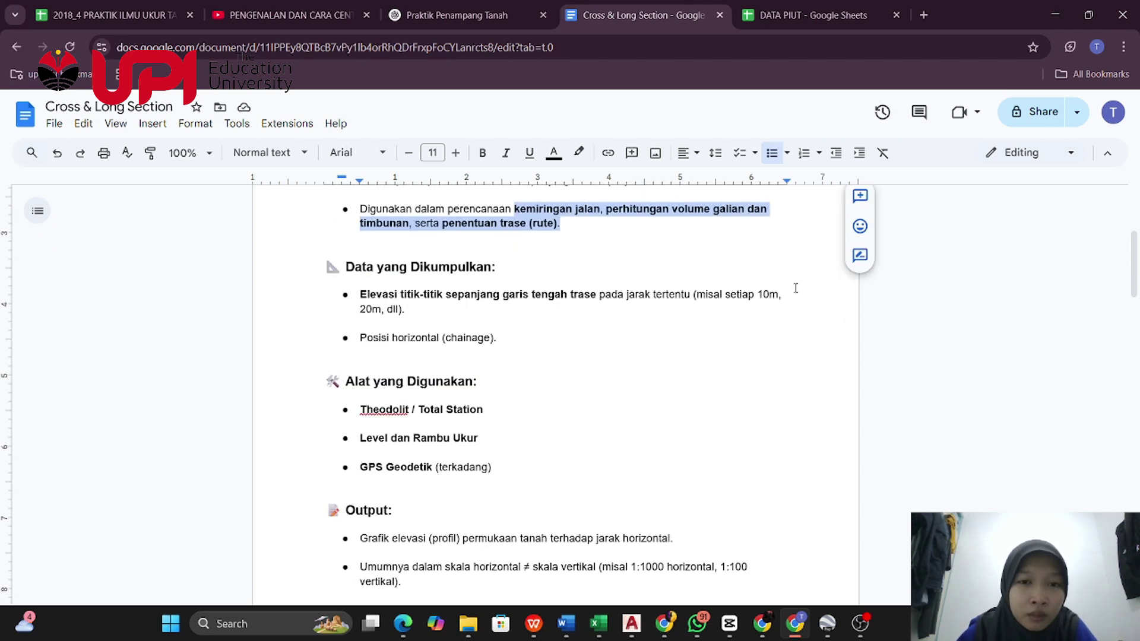
scroll(794, 290, "up", 3)
scroll(790, 279, "down", 2)
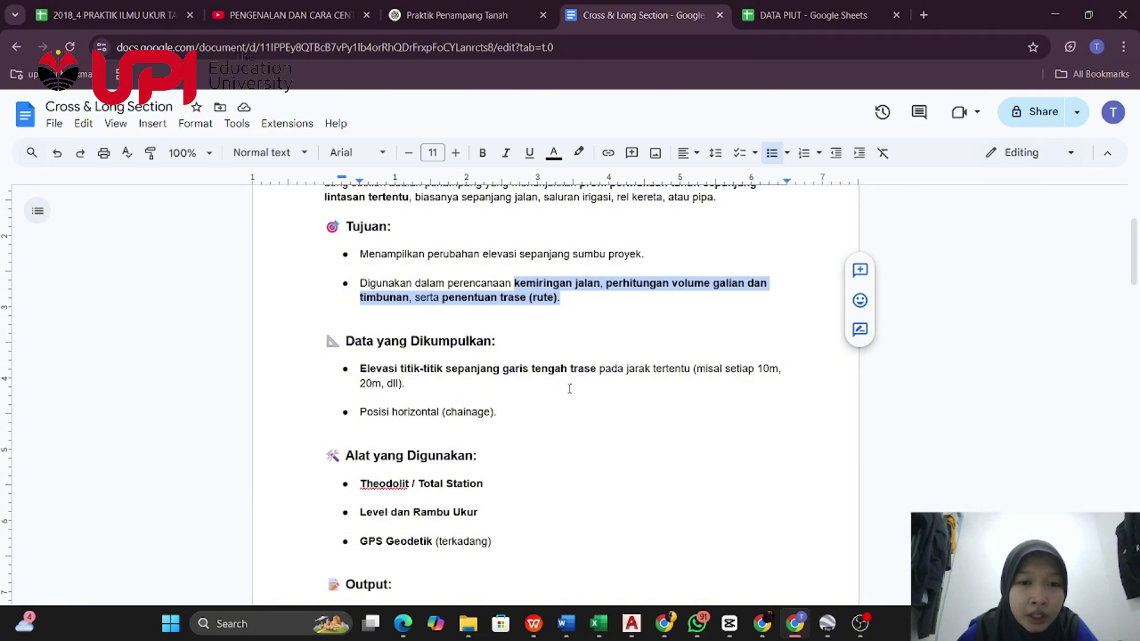
Review the Long Section's collected data, tools and output, highlighting the centreline elevation text and both output points
scroll(566, 351, "down", 1)
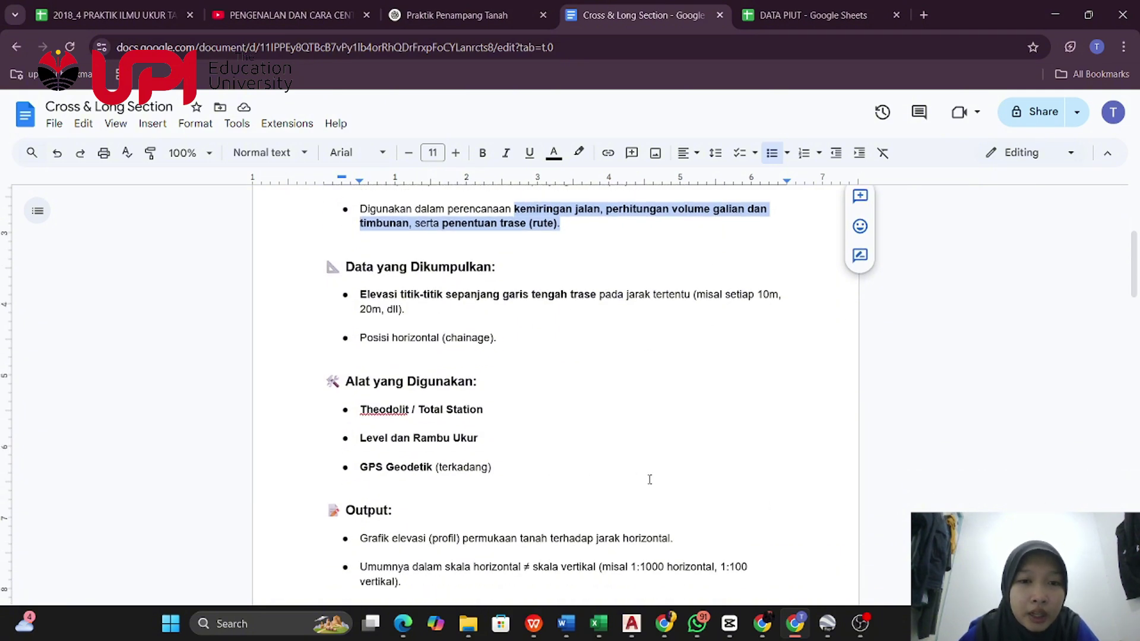
left_click_drag(359, 294, 493, 309)
left_click_drag(571, 303, 600, 297)
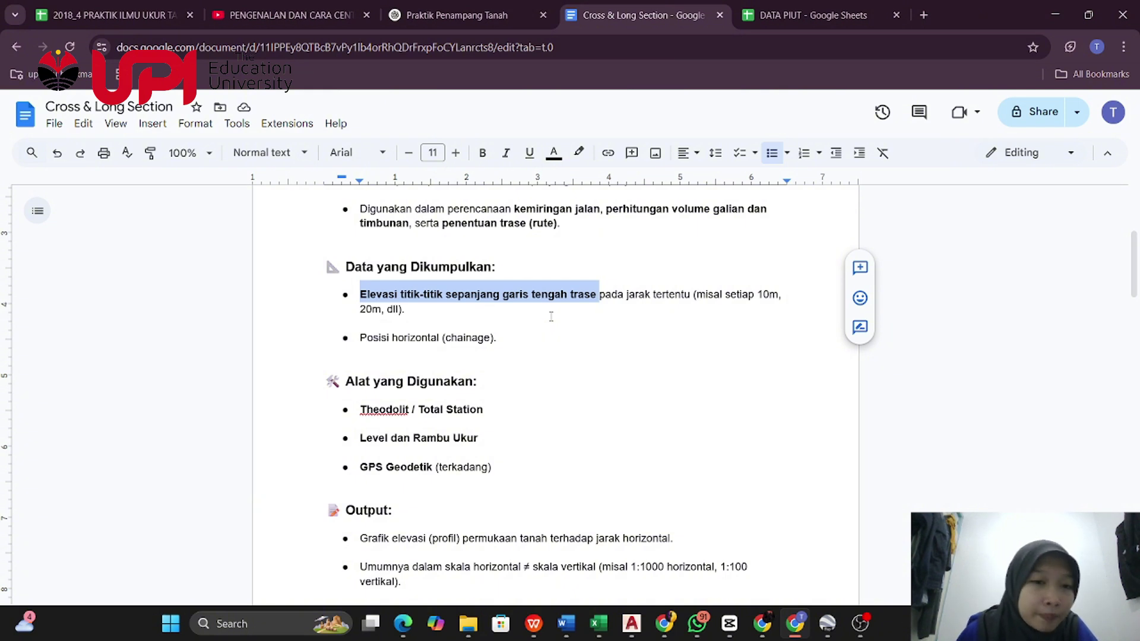
left_click(518, 351)
scroll(531, 344, "down", 1)
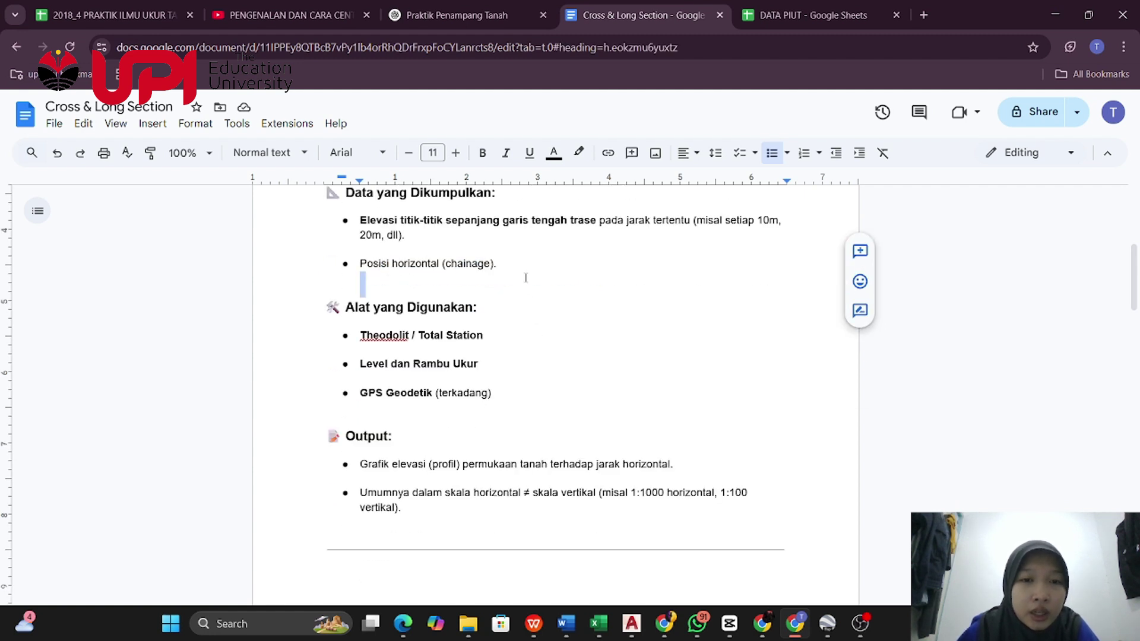
scroll(525, 277, "down", 1)
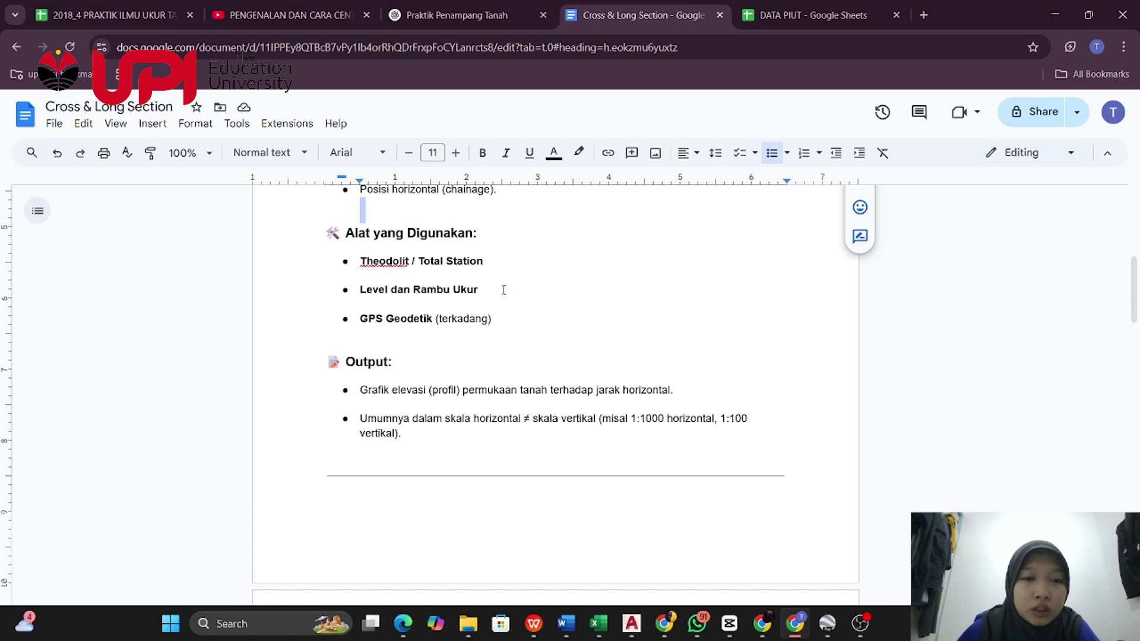
scroll(503, 290, "down", 1)
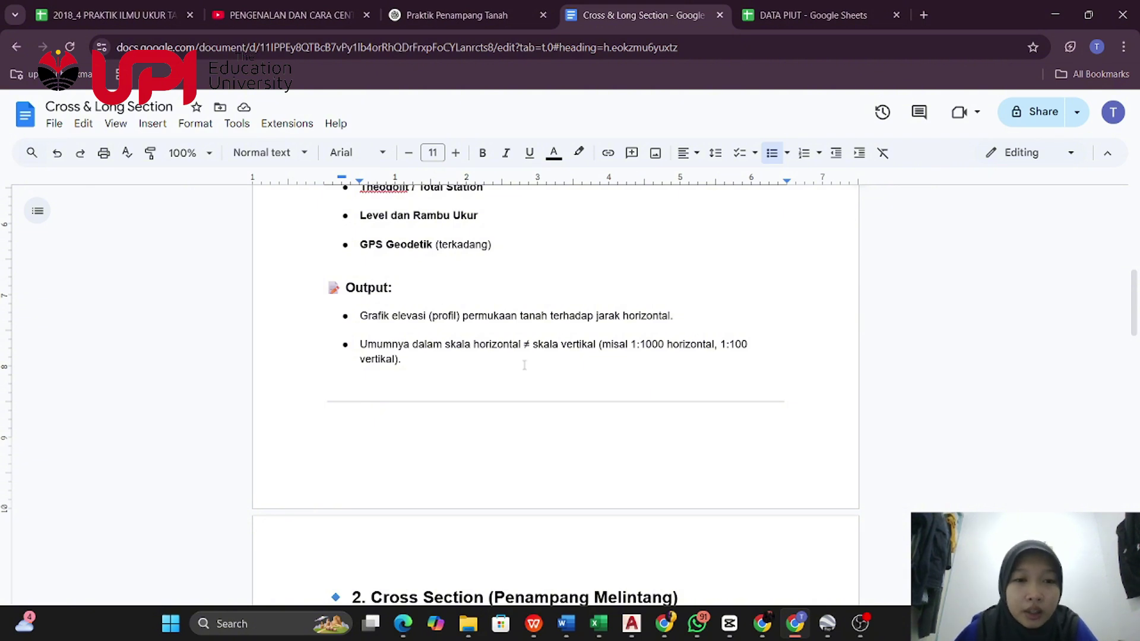
scroll(524, 363, "down", 1)
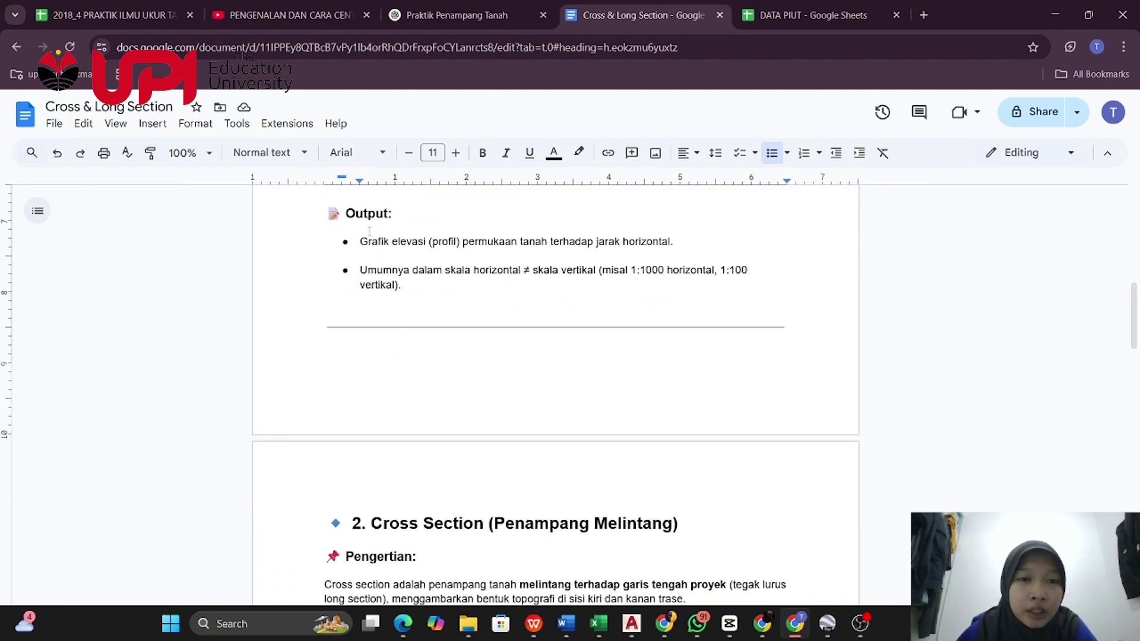
left_click_drag(360, 240, 700, 242)
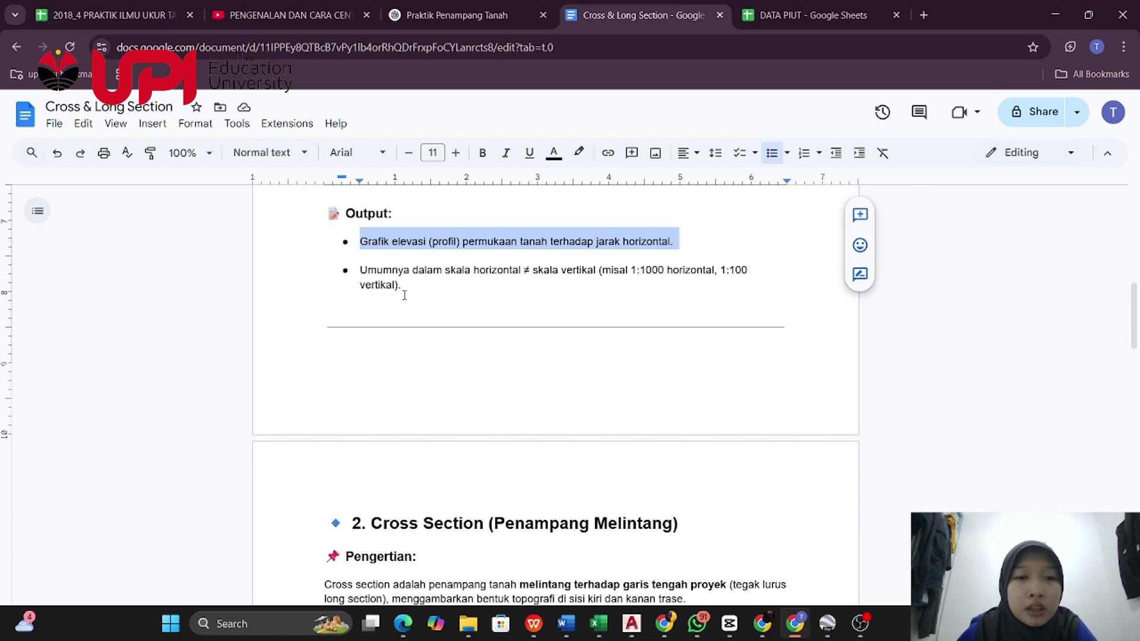
left_click_drag(404, 286, 338, 267)
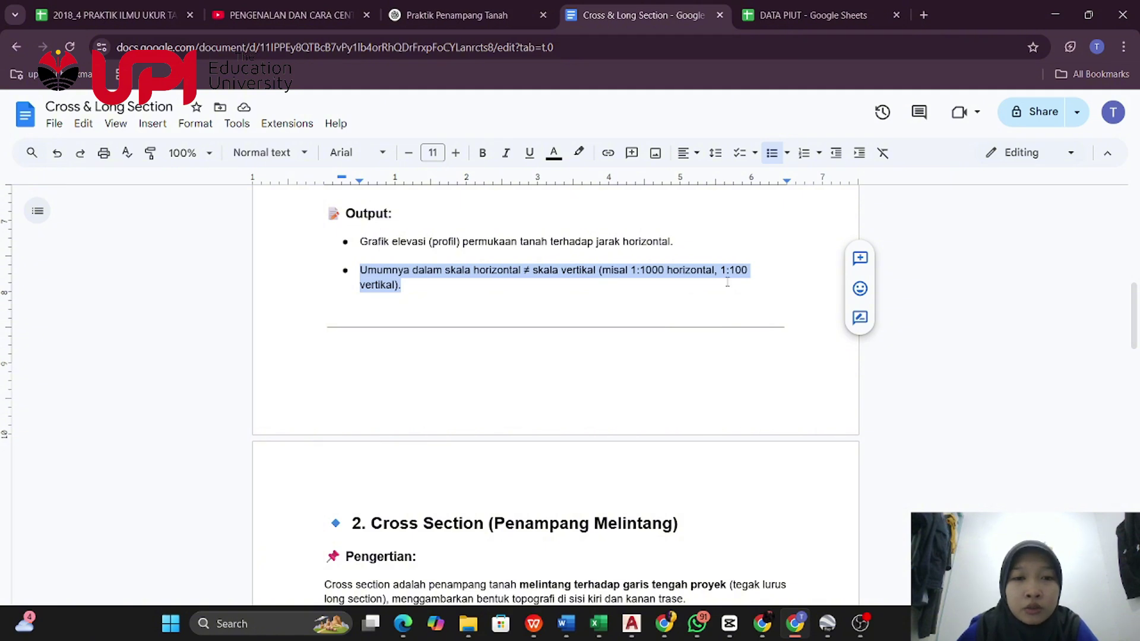
Read the Cross Section (Penampang Melintang) definition and purposes, highlighting the heading, the definition and the cut/fill width point
scroll(738, 283, "down", 1)
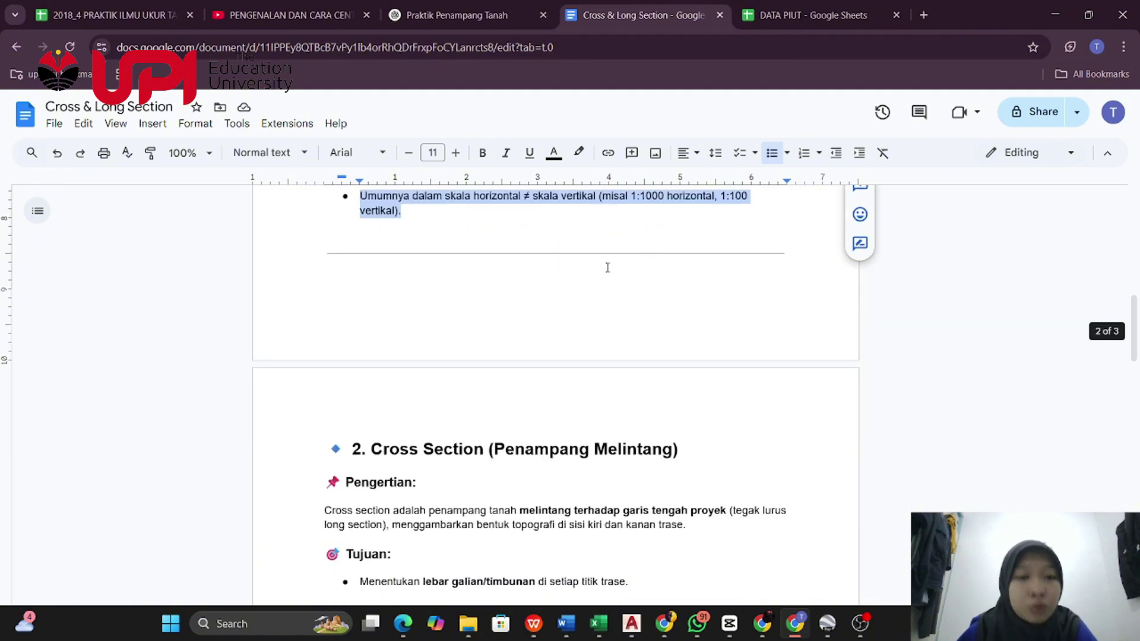
scroll(608, 267, "down", 3)
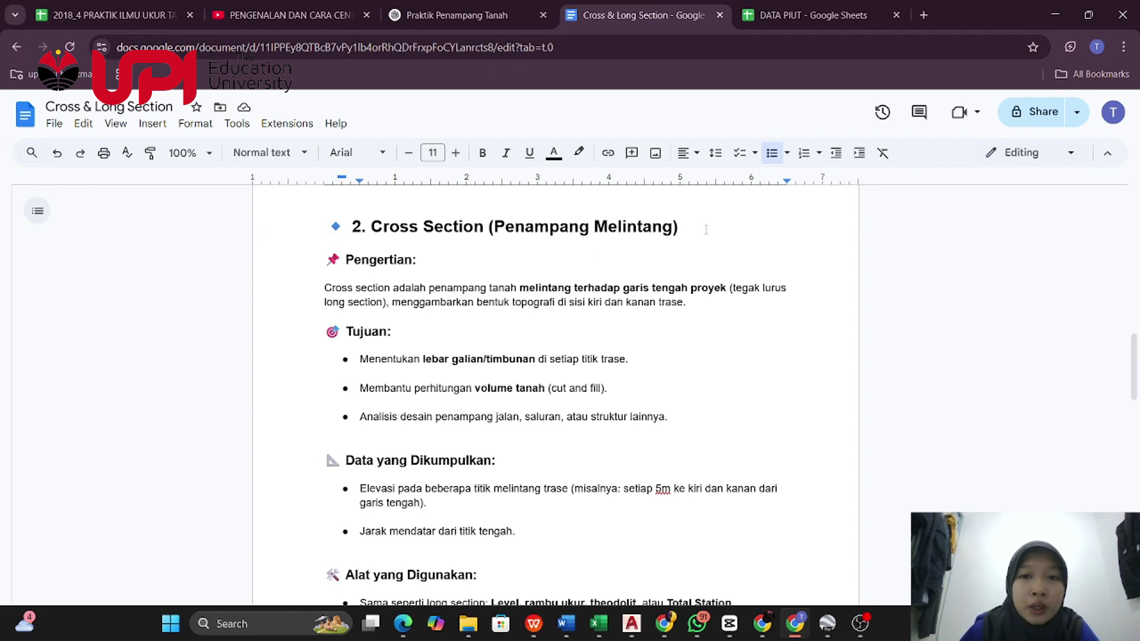
left_click_drag(706, 230, 325, 212)
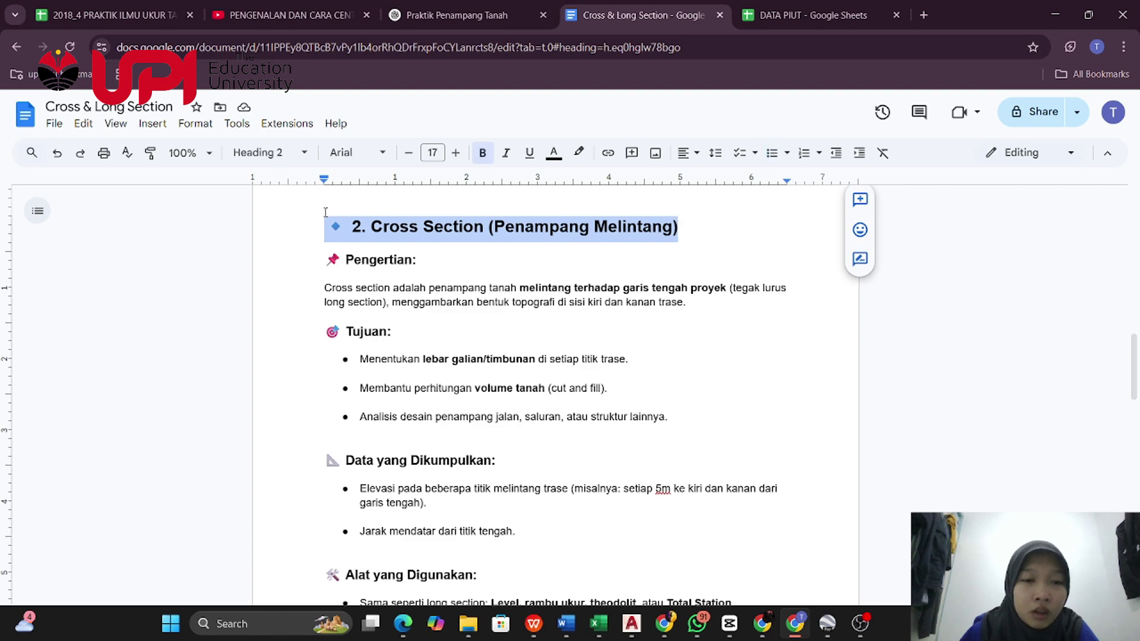
scroll(433, 255, "down", 1)
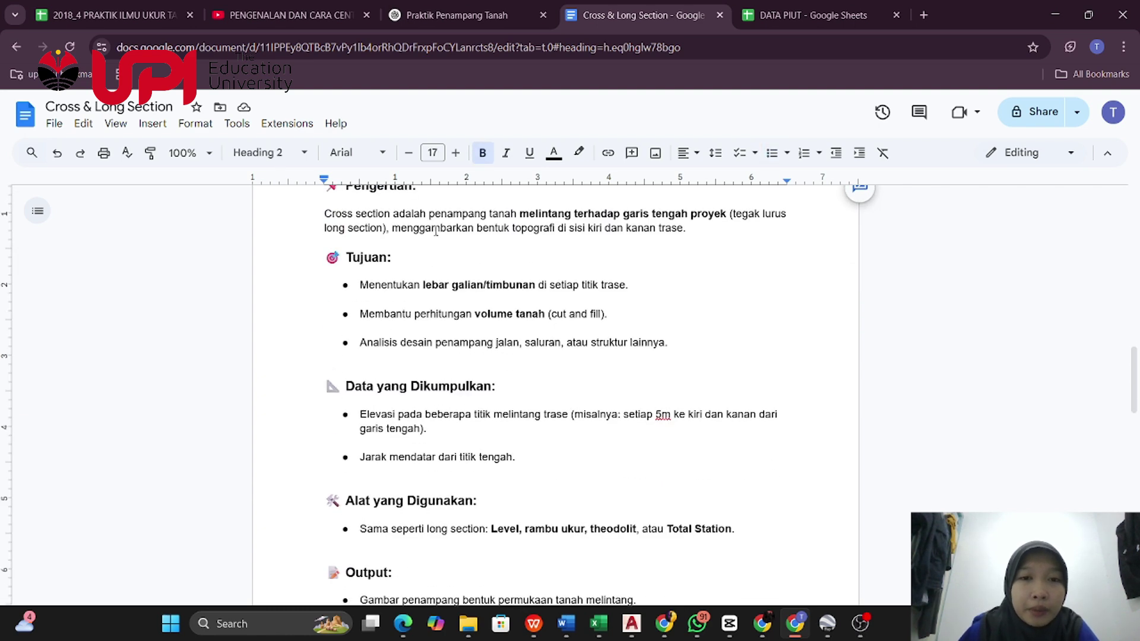
left_click_drag(435, 218, 724, 224)
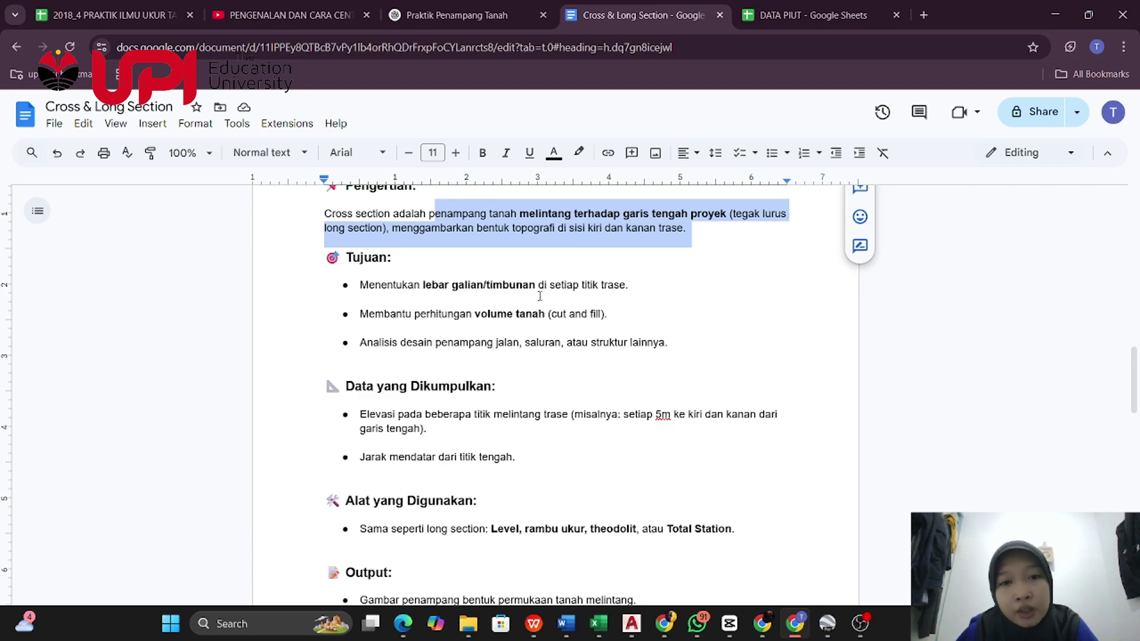
scroll(540, 295, "down", 2)
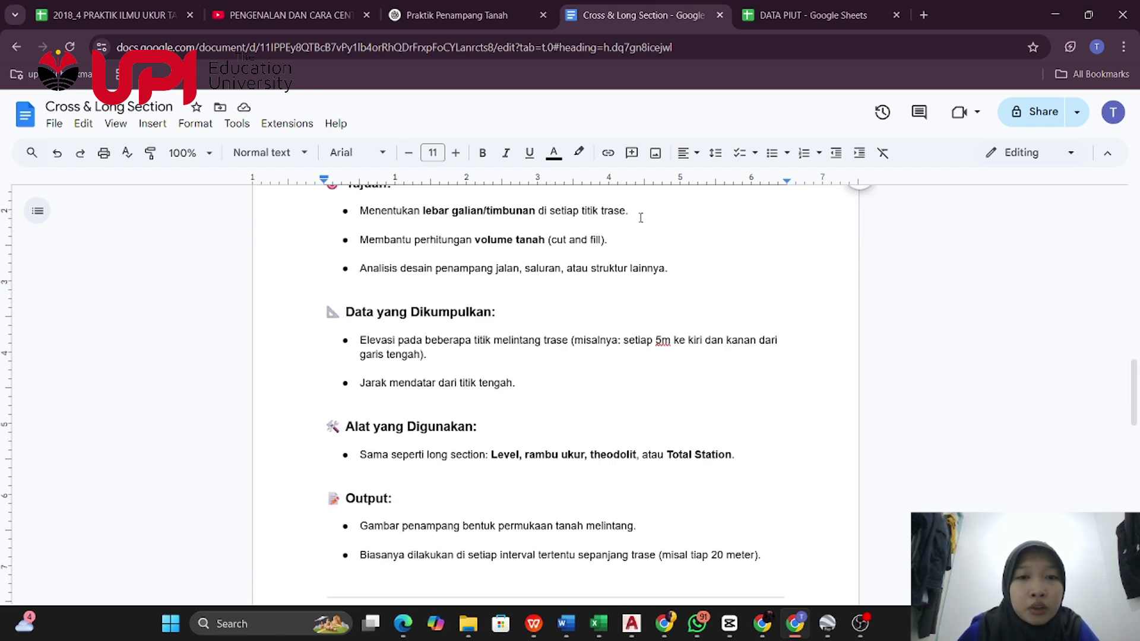
left_click_drag(630, 211, 347, 206)
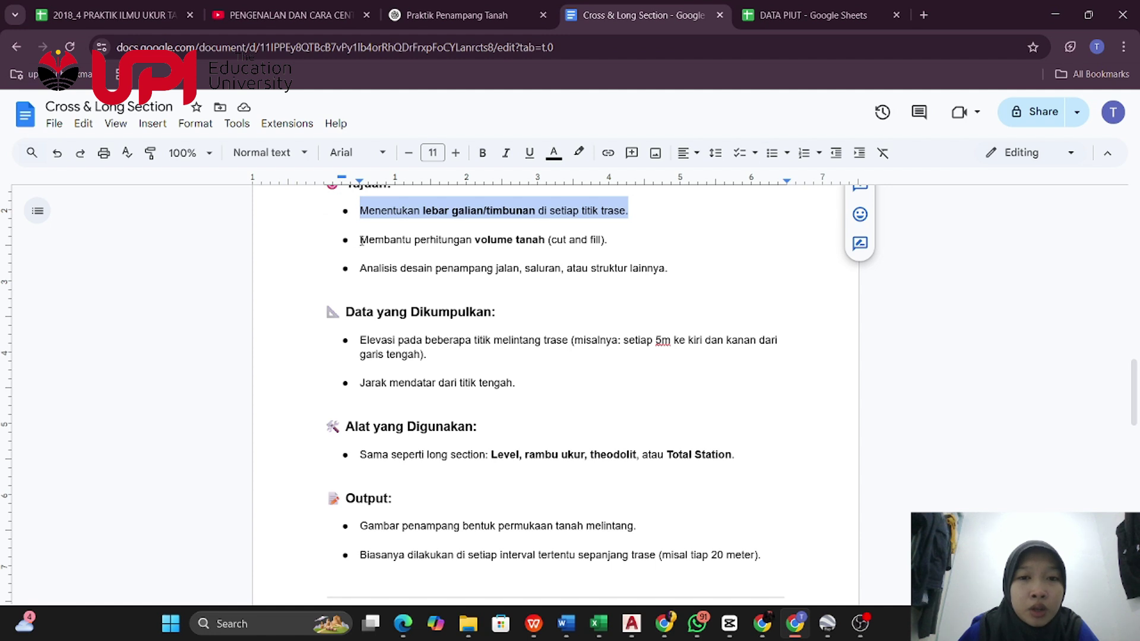
scroll(380, 240, "up", 2)
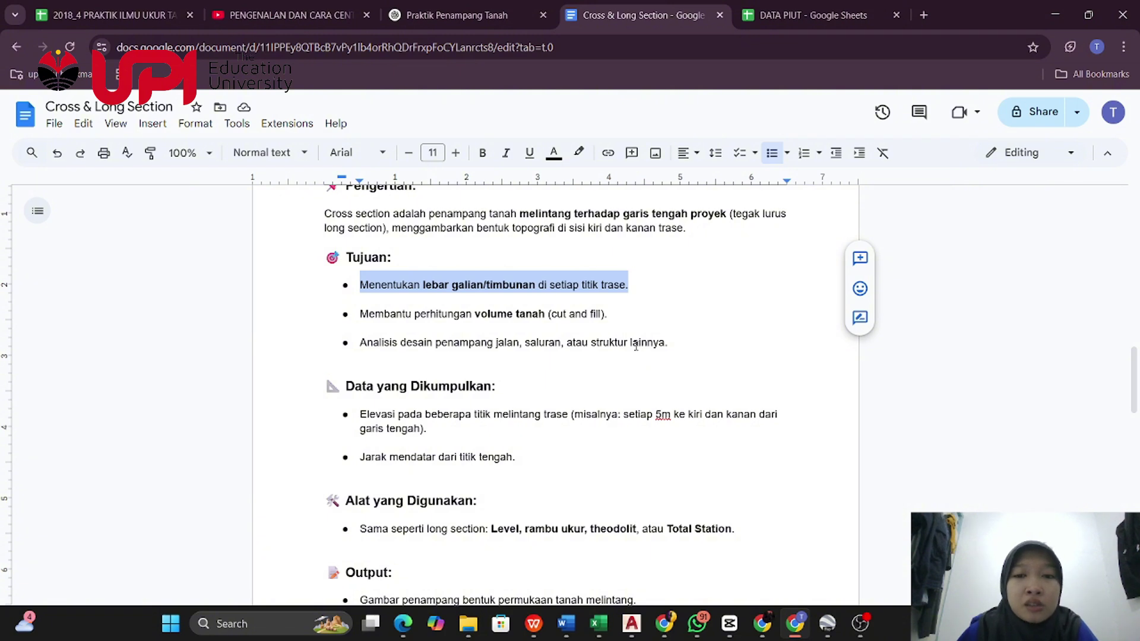
scroll(638, 353, "down", 1)
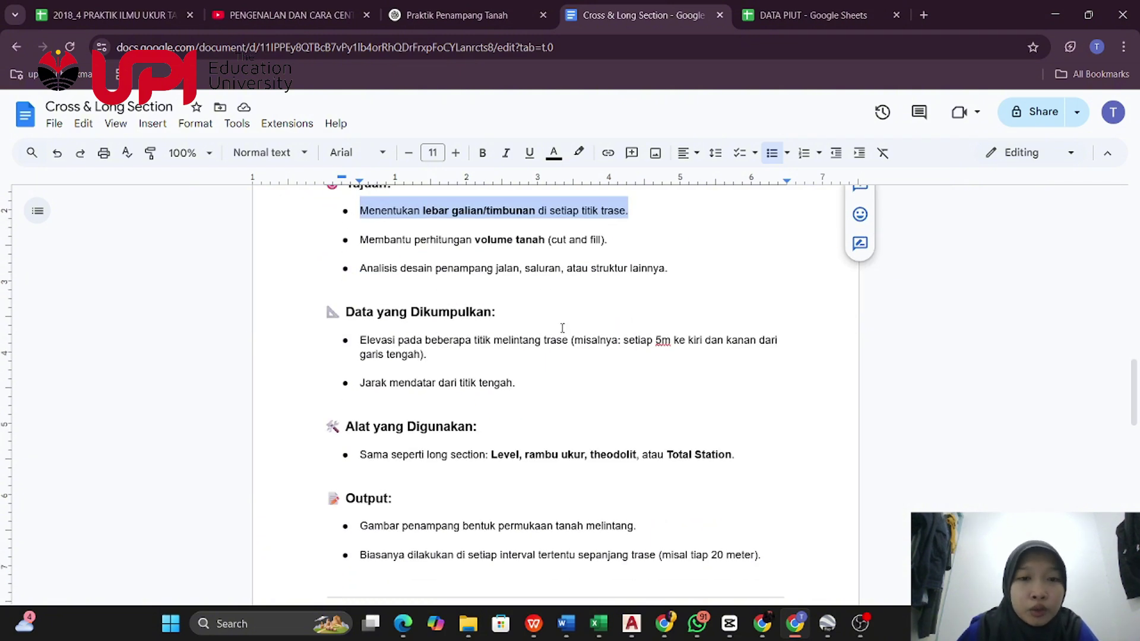
Review the Cross Section's collected data, tools and output, highlighting the horizontal distance point, the instrument list and the output points
scroll(562, 328, "down", 1)
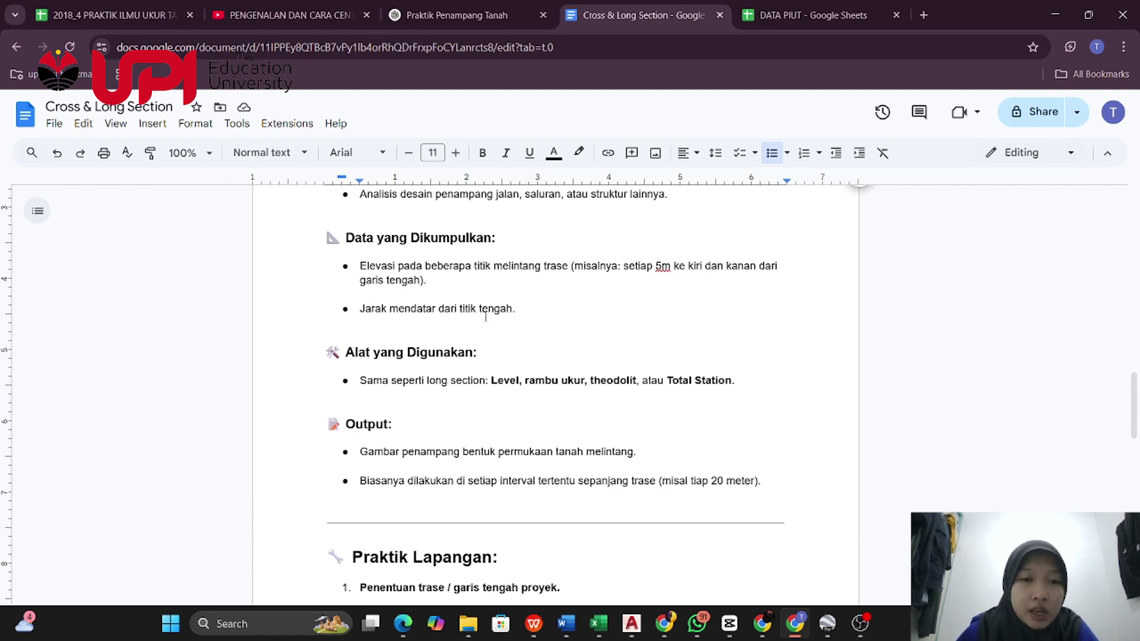
left_click_drag(526, 314, 344, 309)
left_click(525, 310)
left_click_drag(525, 310, 344, 310)
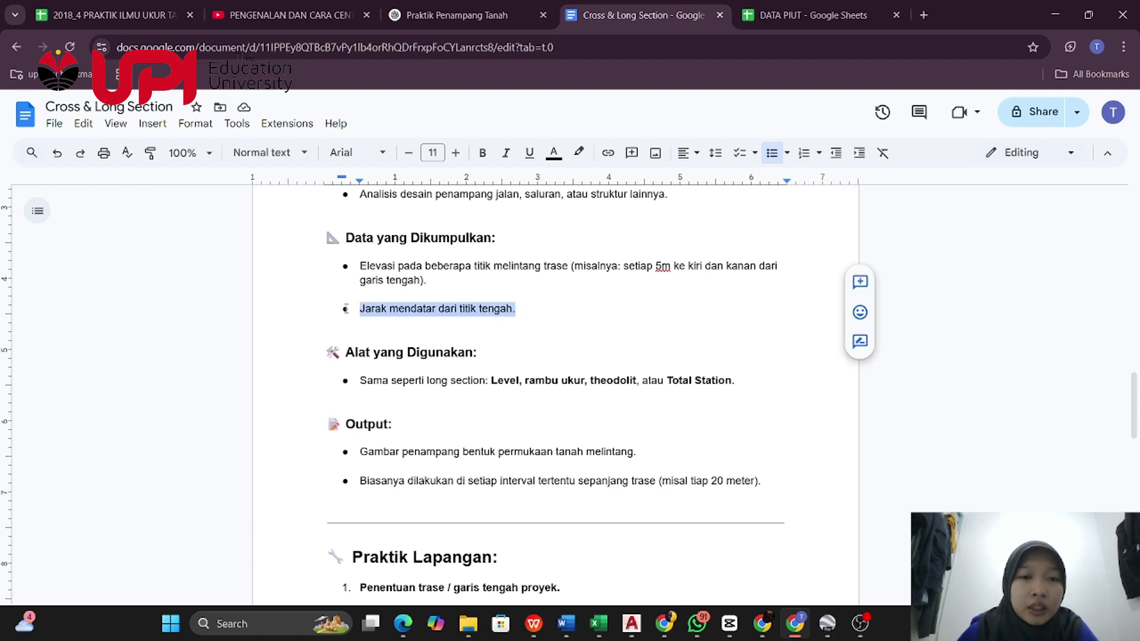
scroll(418, 307, "down", 1)
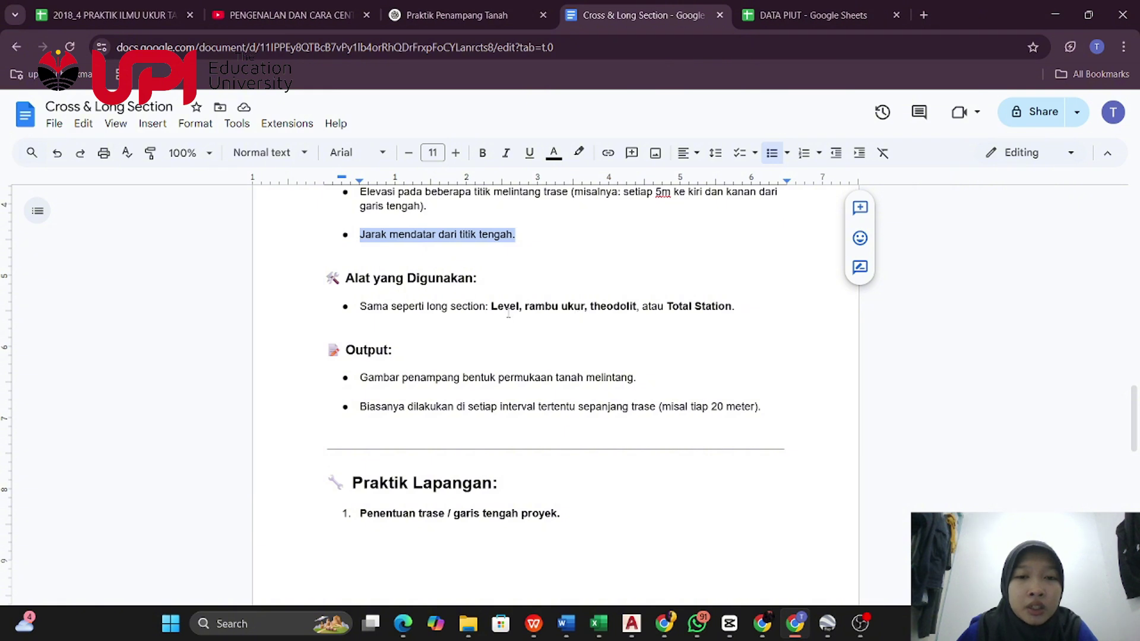
left_click_drag(494, 306, 750, 305)
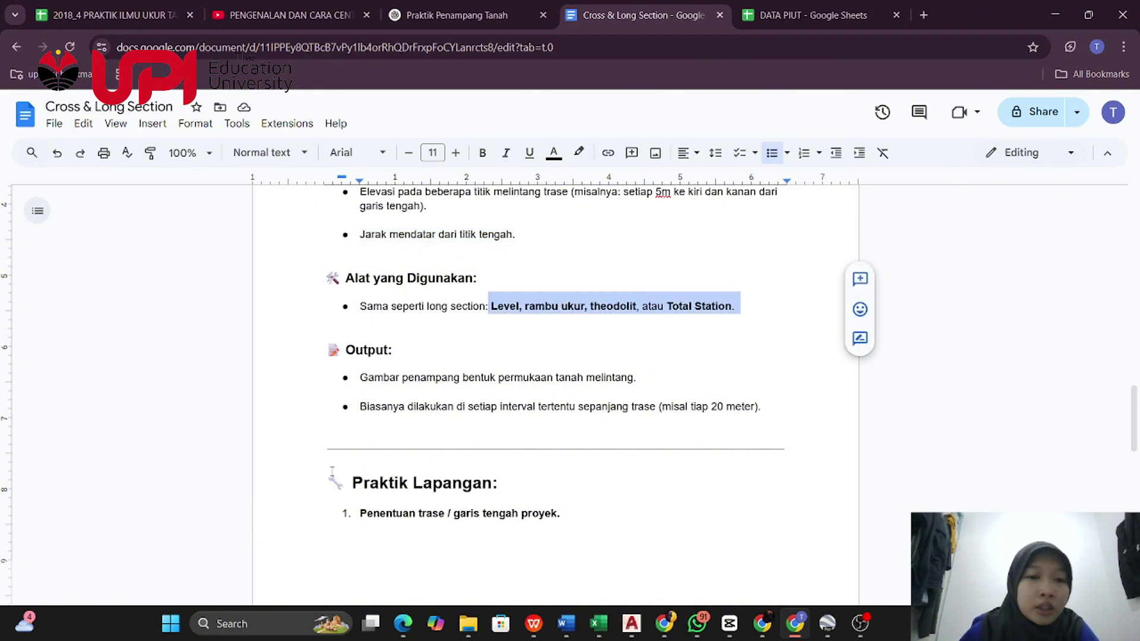
scroll(489, 343, "down", 1)
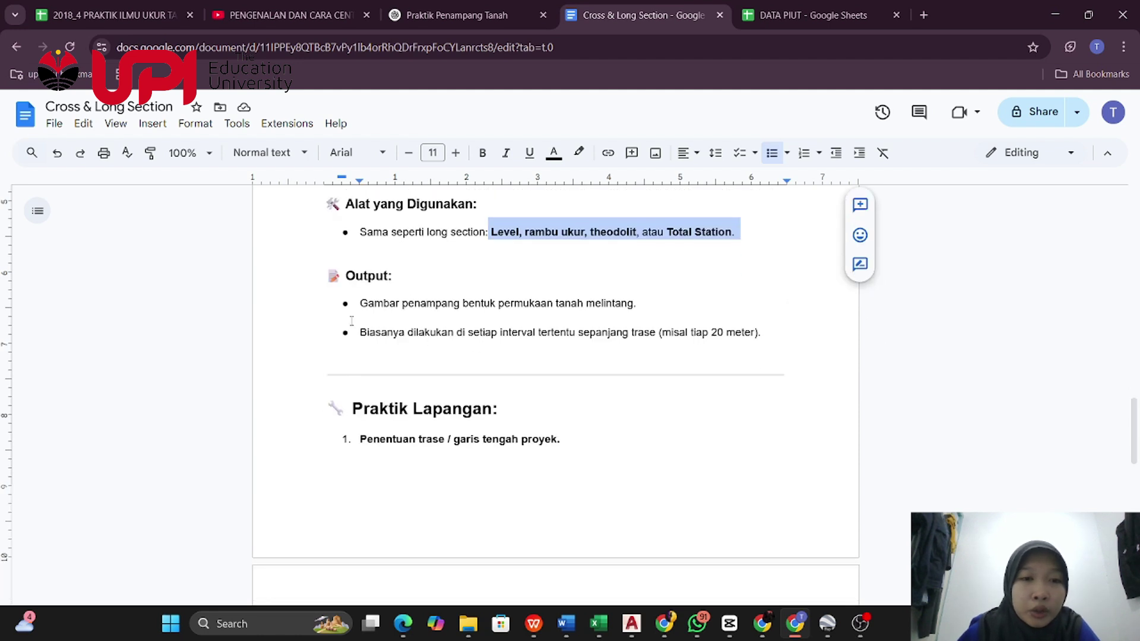
left_click_drag(641, 304, 312, 305)
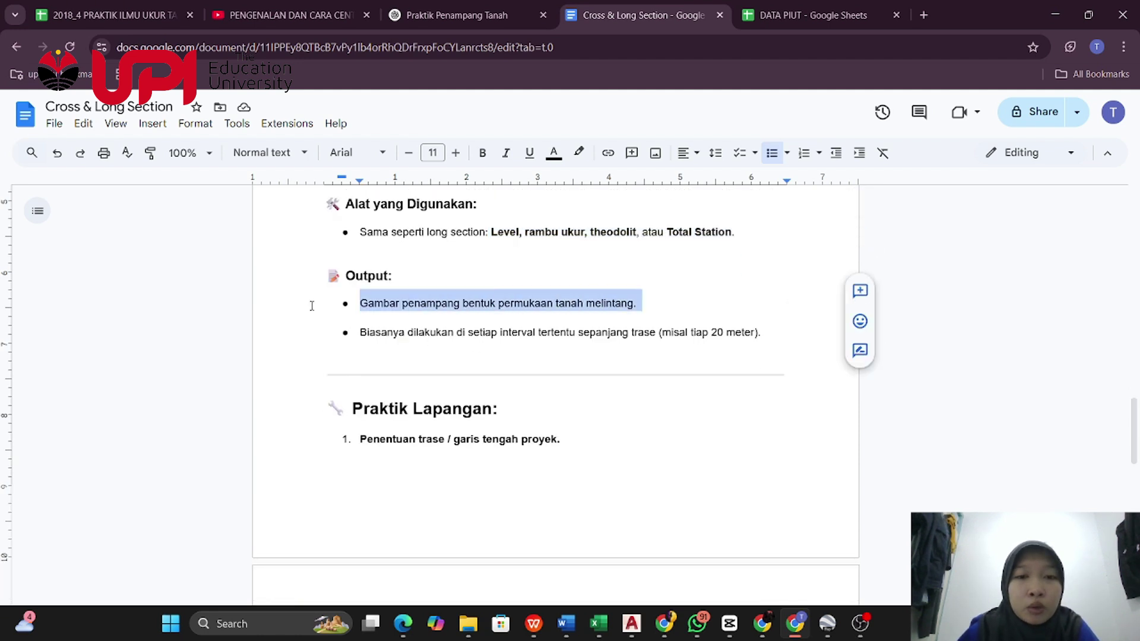
left_click(359, 318)
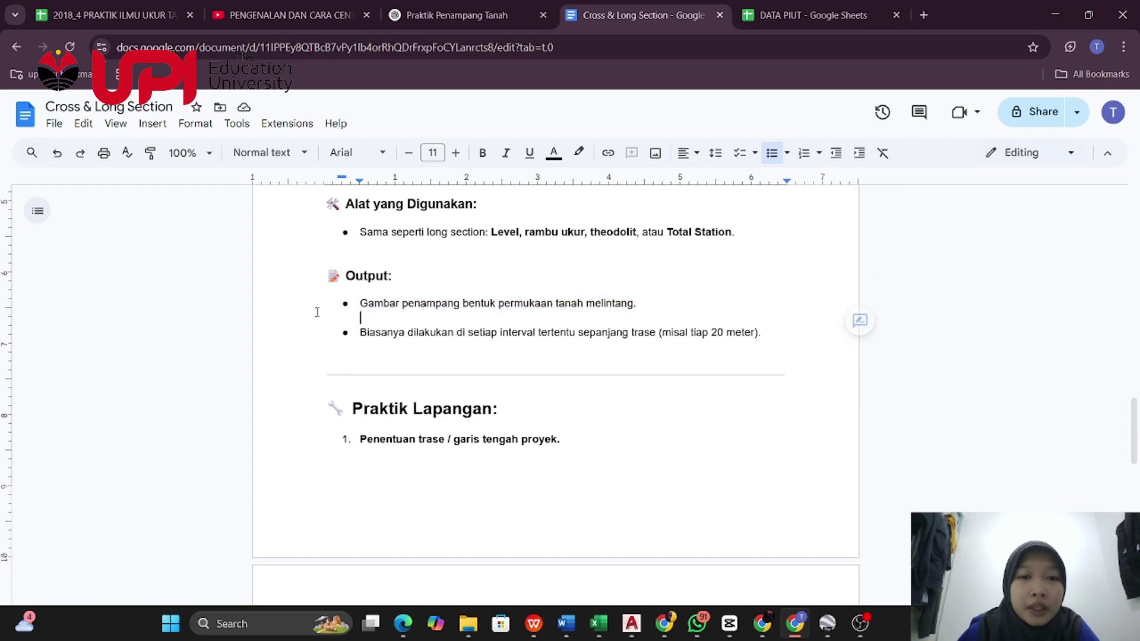
left_click_drag(360, 330, 679, 332)
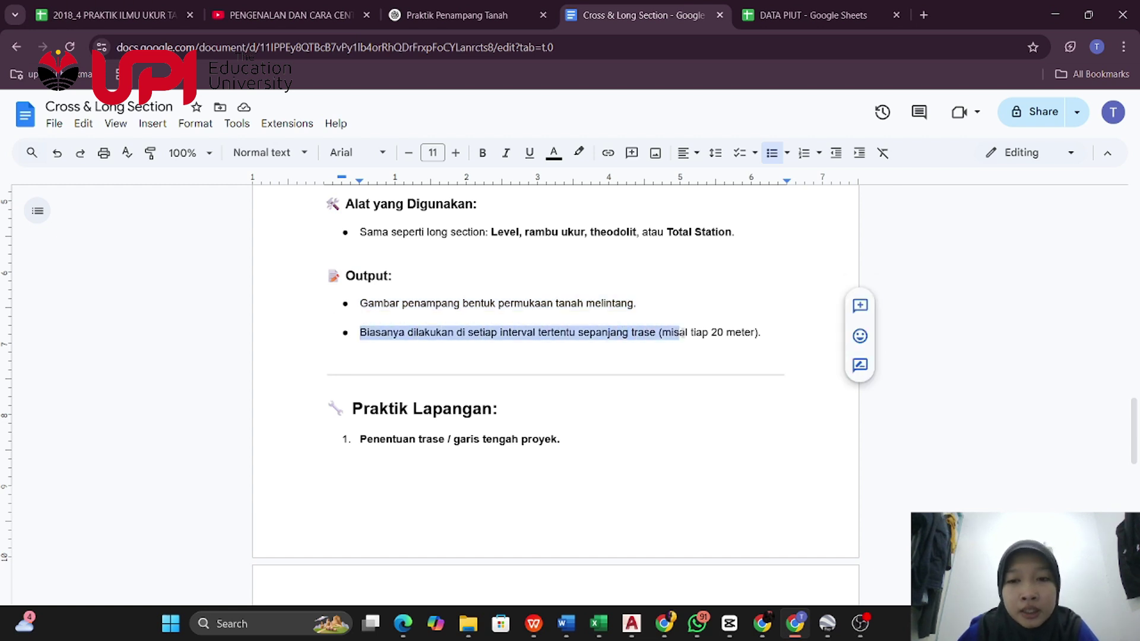
Look through the numbered field practice steps under Praktik Lapangan
scroll(653, 354, "down", 1)
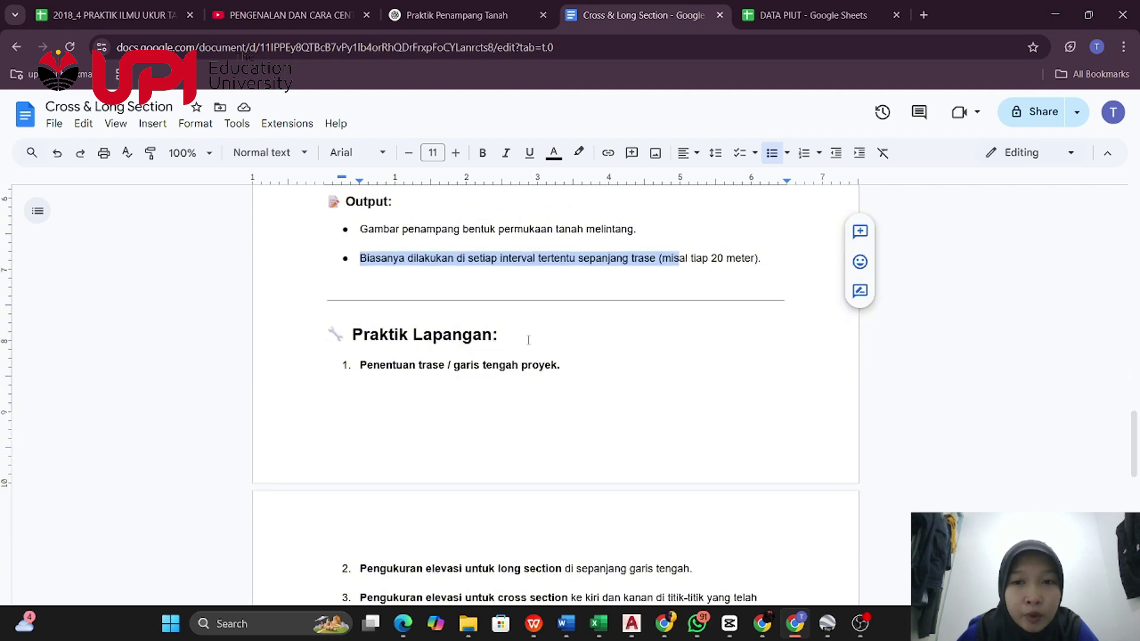
scroll(527, 308, "down", 1)
scroll(522, 281, "down", 3)
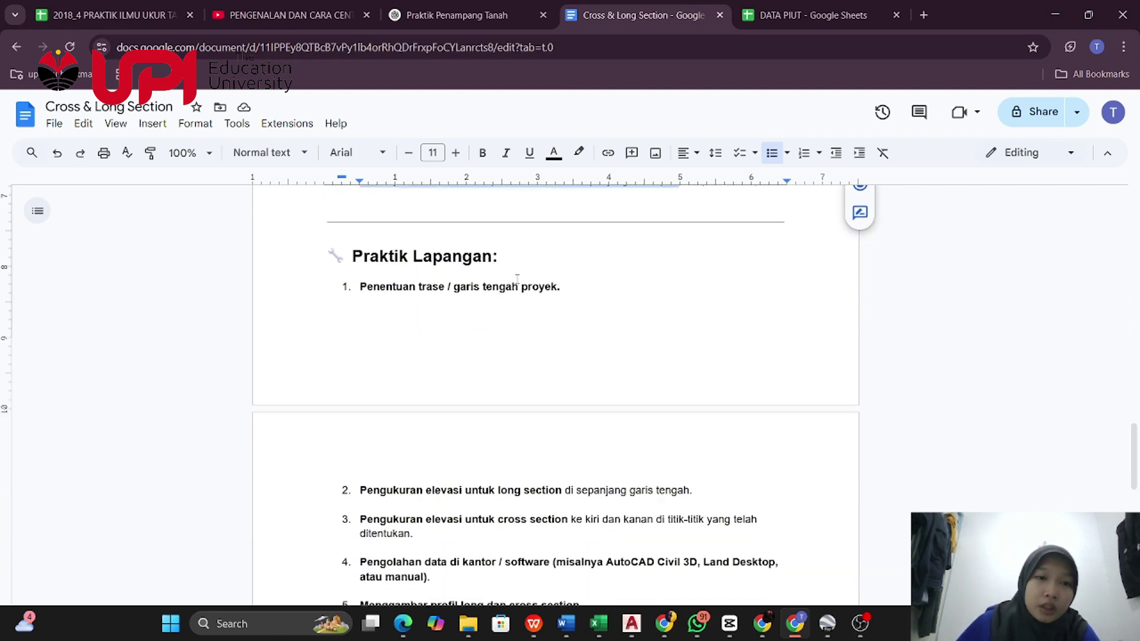
scroll(517, 279, "up", 2)
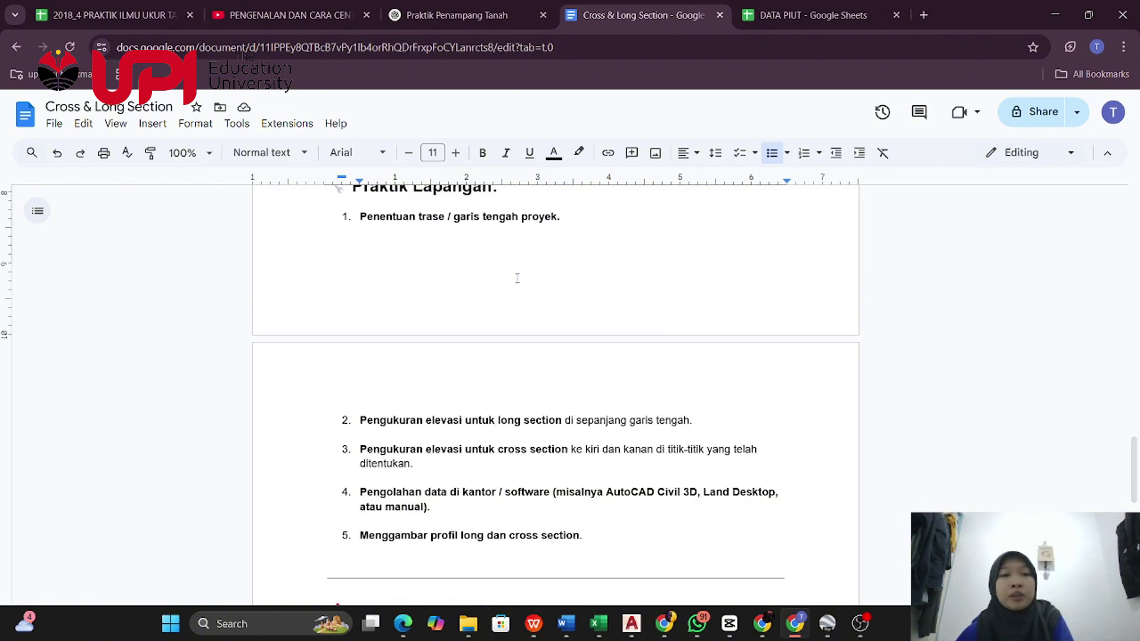
Read the remaining Praktik Lapangan steps, highlighting step 4 on processing the data in the office or with software
scroll(517, 278, "up", 2)
scroll(517, 276, "down", 1)
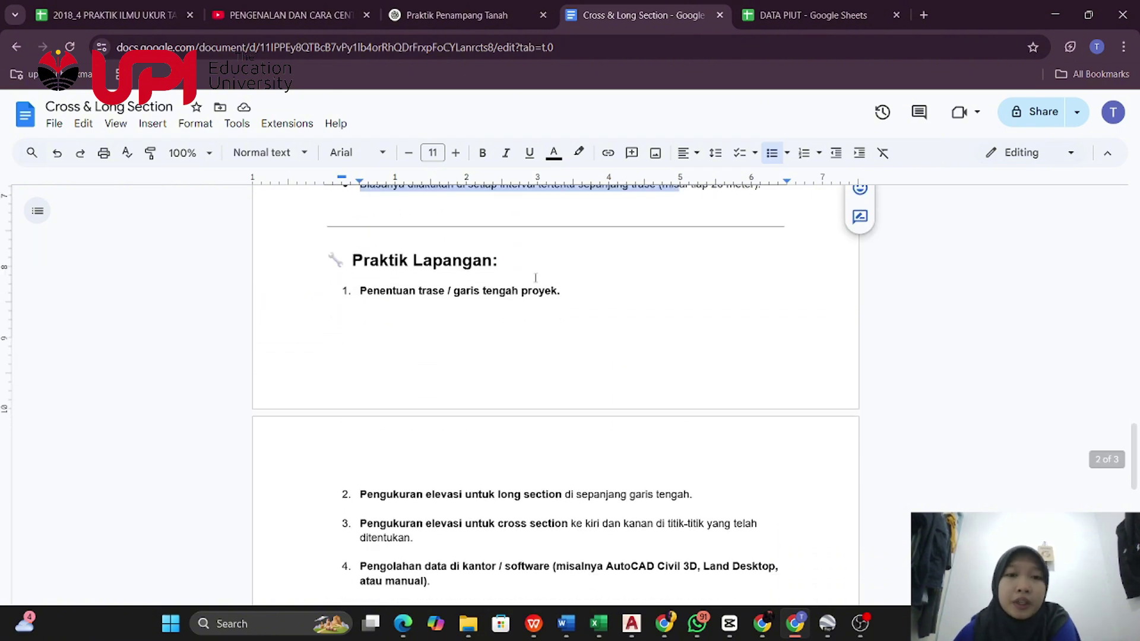
scroll(504, 296, "down", 2)
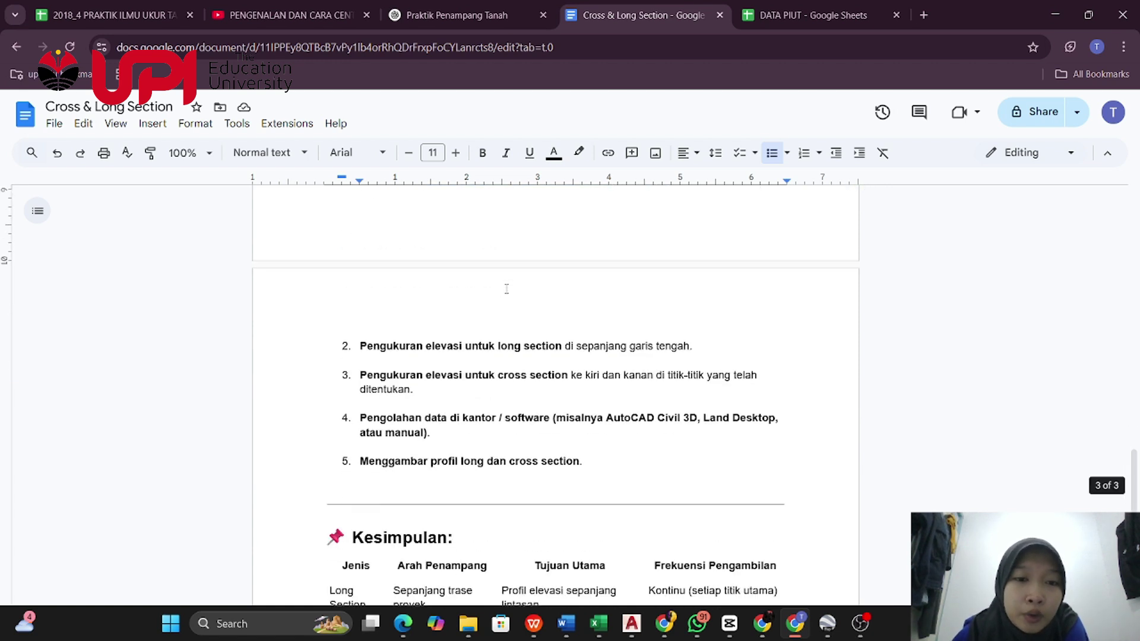
scroll(507, 289, "down", 1)
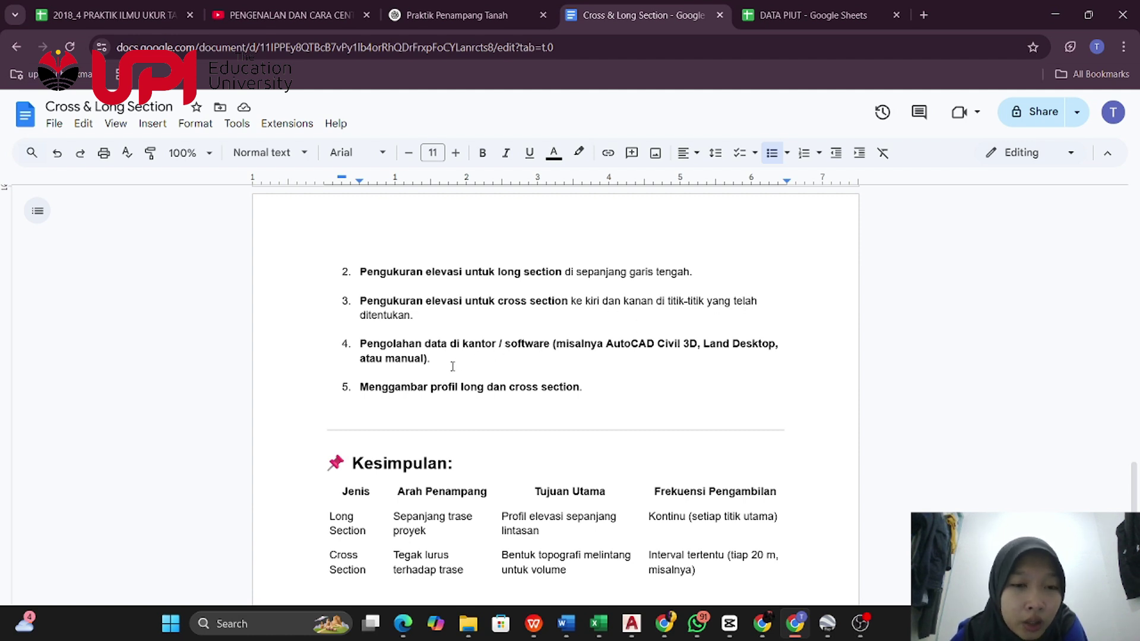
left_click_drag(428, 359, 329, 350)
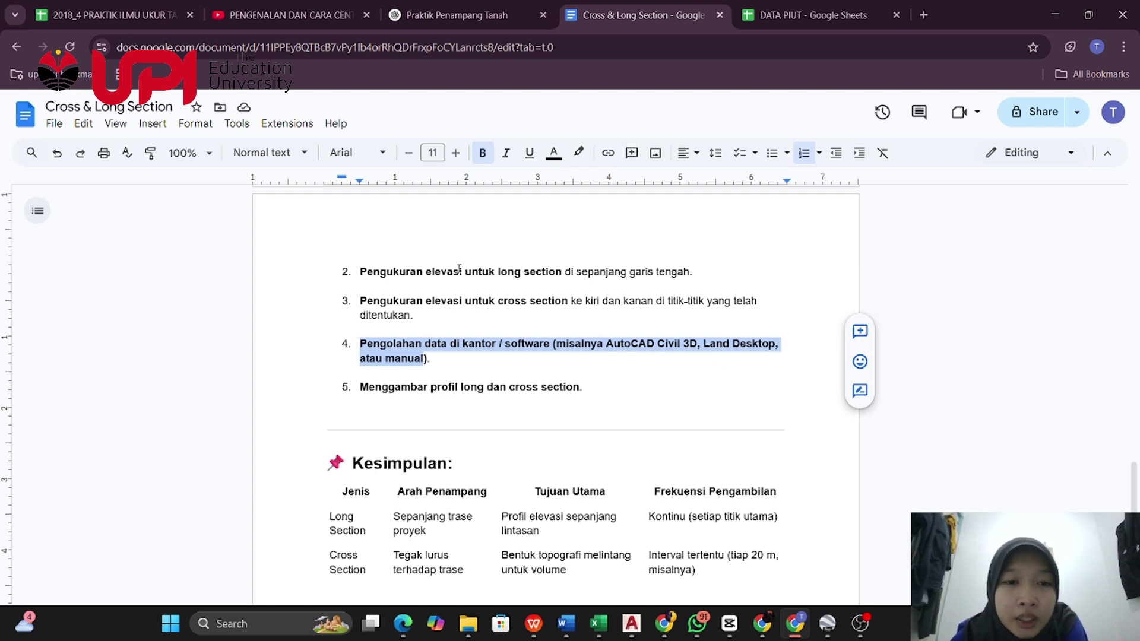
key("End")
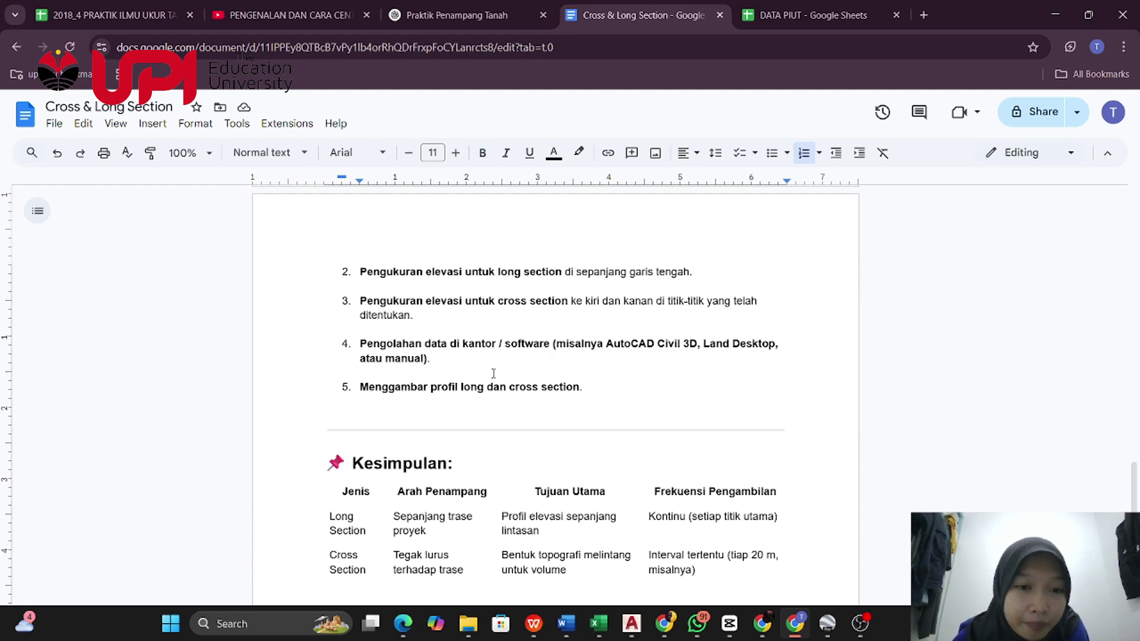
scroll(470, 374, "down", 1)
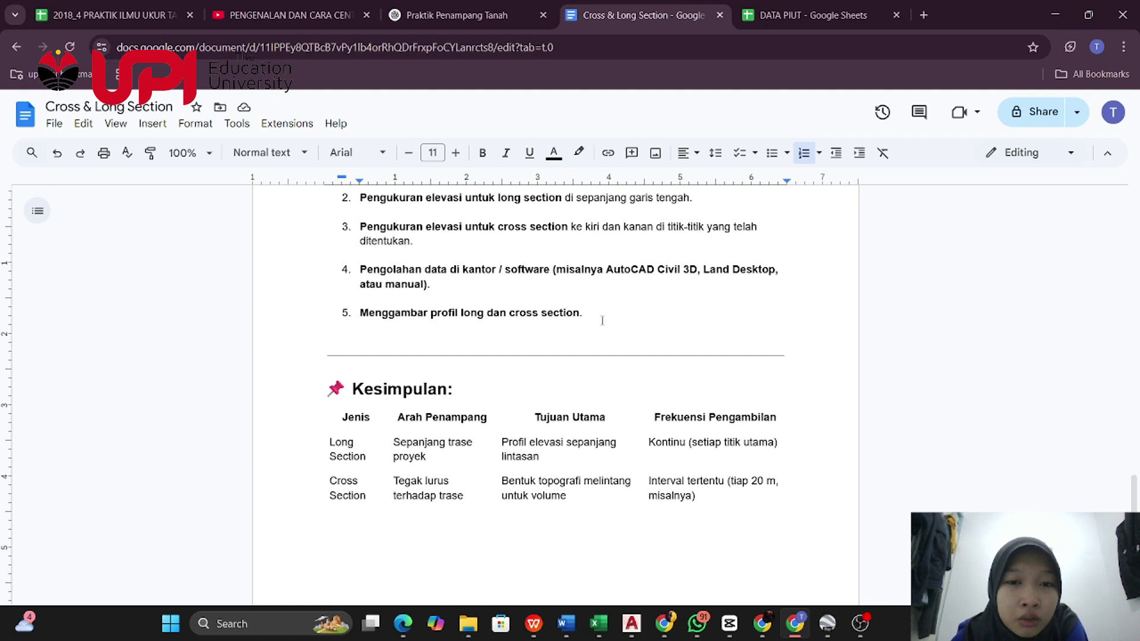
Read the Kesimpulan table comparing Long Section and Cross Section, dismissing the low-battery notice, and return to the document's beginning
scroll(591, 321, "down", 1)
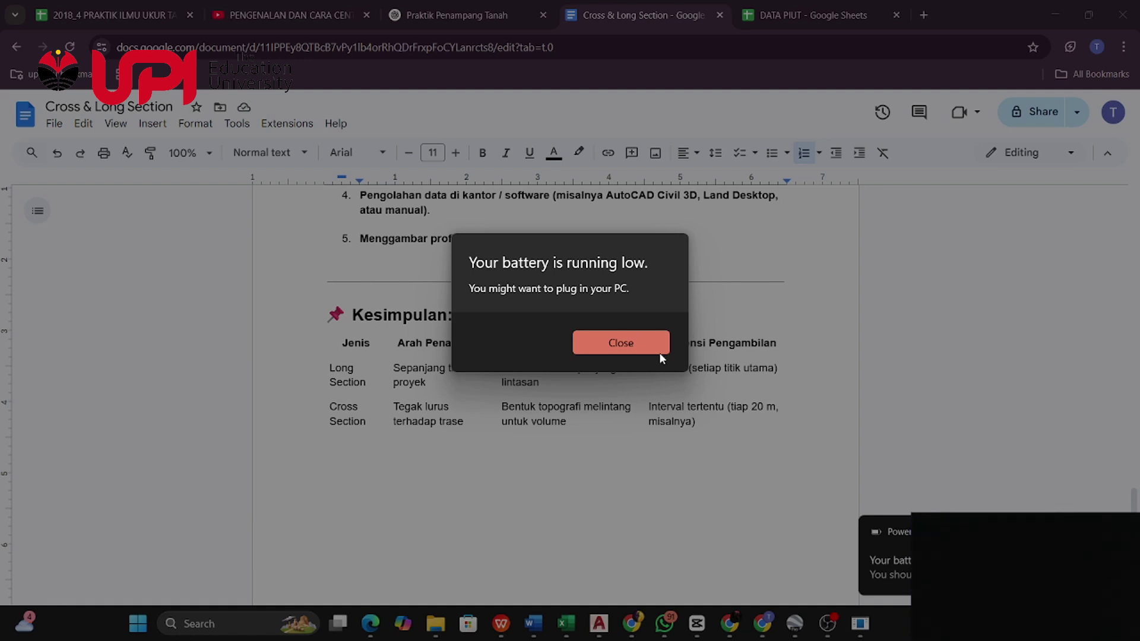
left_click(658, 353)
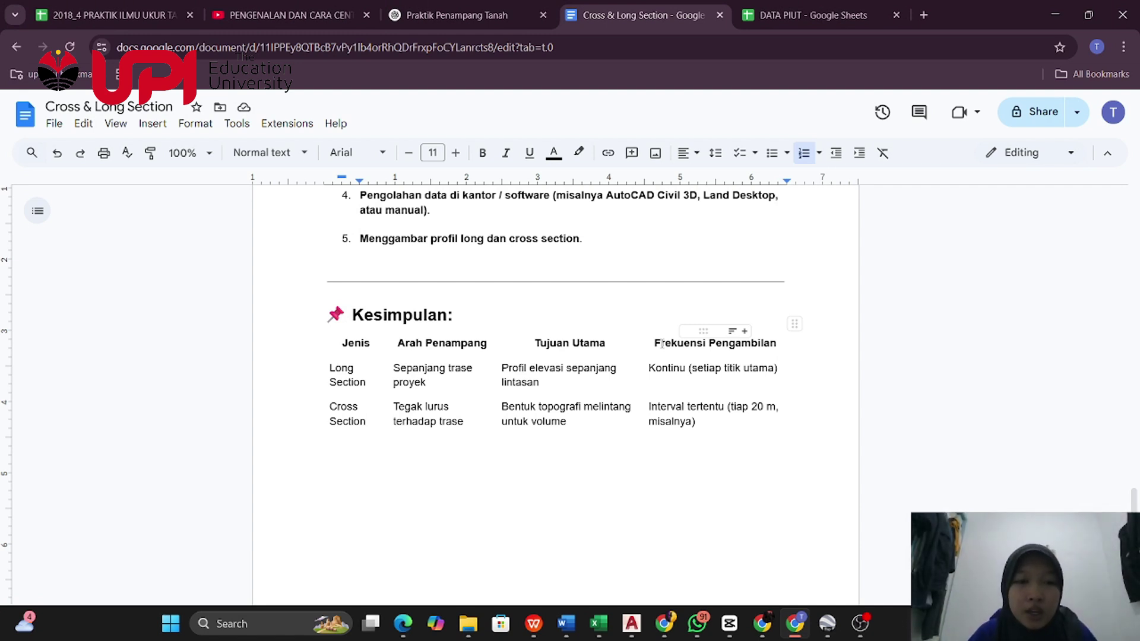
scroll(860, 536, "down", 2)
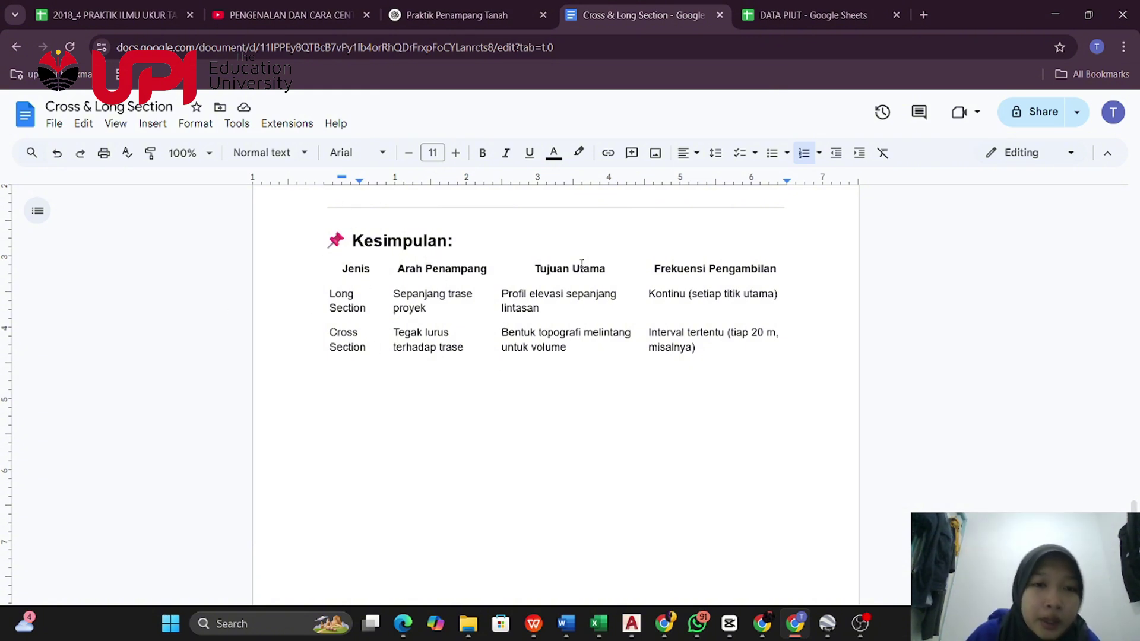
left_click(831, 269)
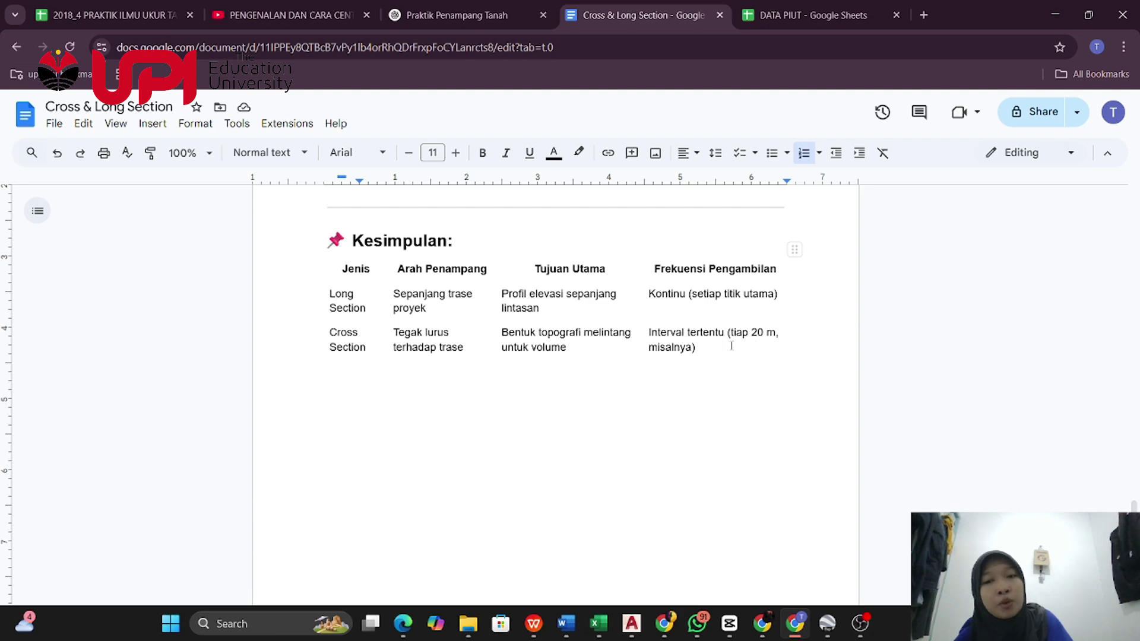
scroll(680, 358, "down", 2)
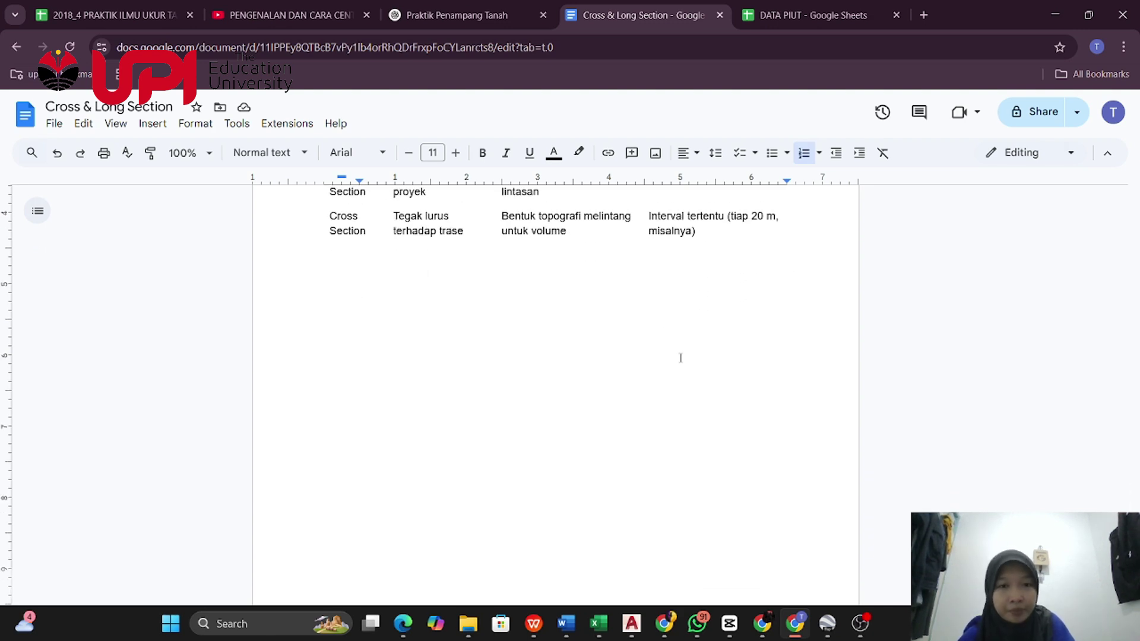
scroll(680, 357, "up", 20)
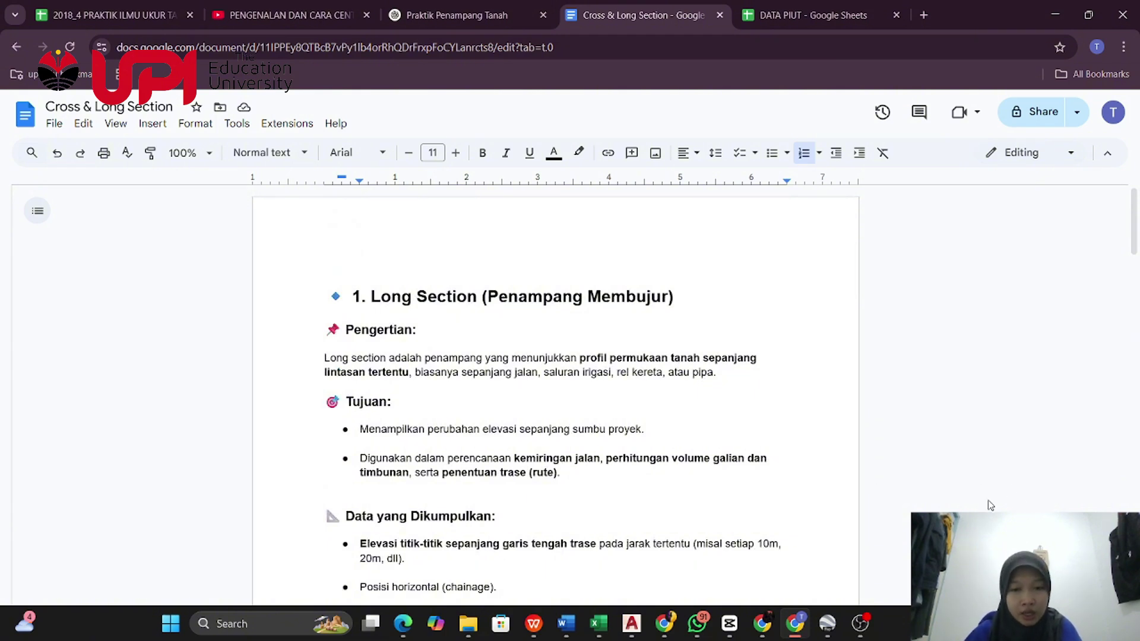
Switch to the DATA PIUT spreadsheet and look over the survey table, pointing out the nama stasiun and titik nol cells
left_click(777, 11)
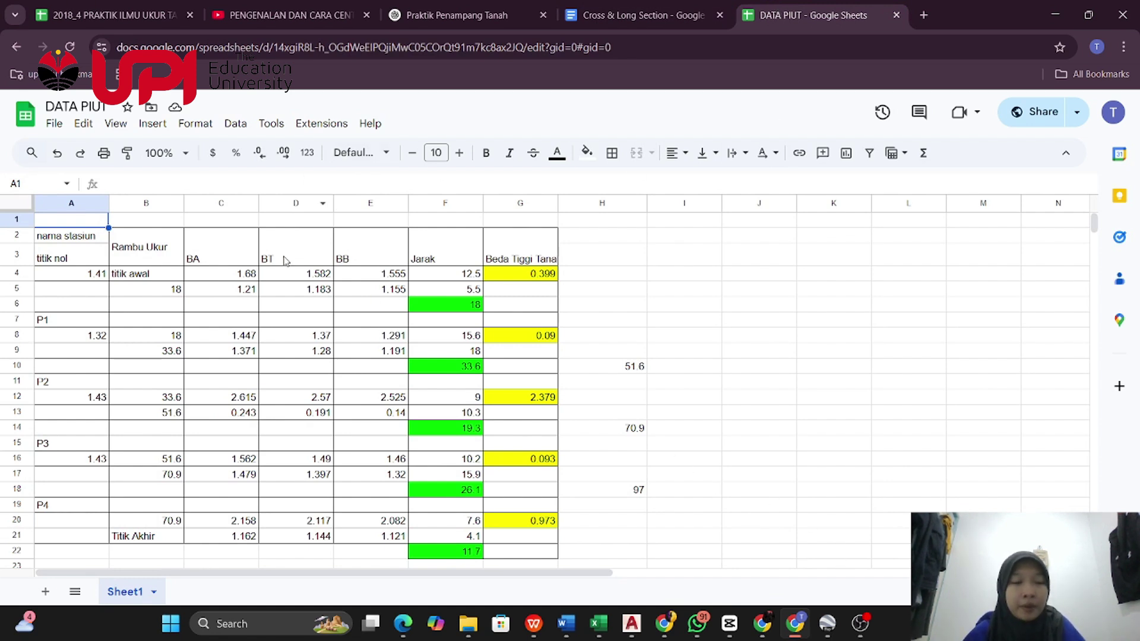
left_click_drag(330, 230, 332, 222)
scroll(331, 253, "down", 1)
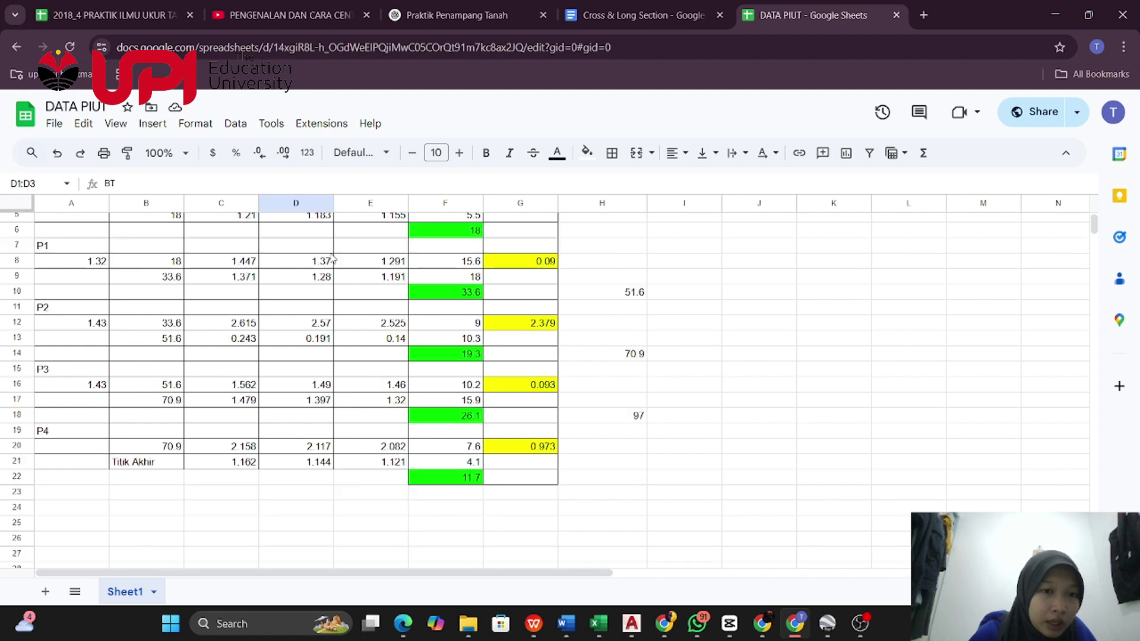
scroll(330, 254, "up", 1)
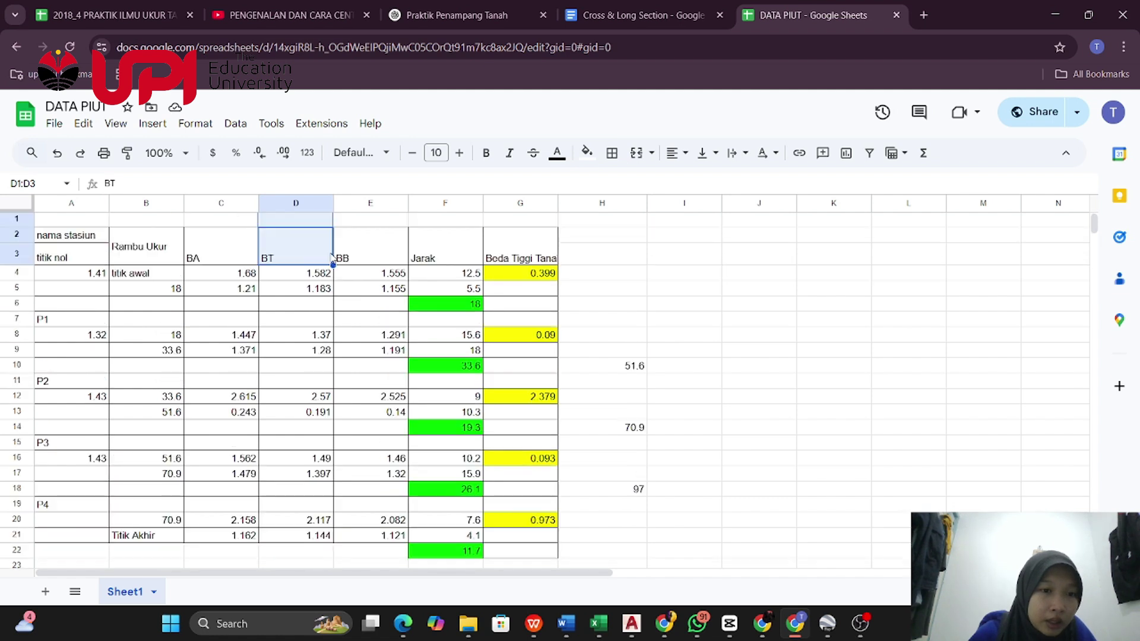
left_click(80, 255)
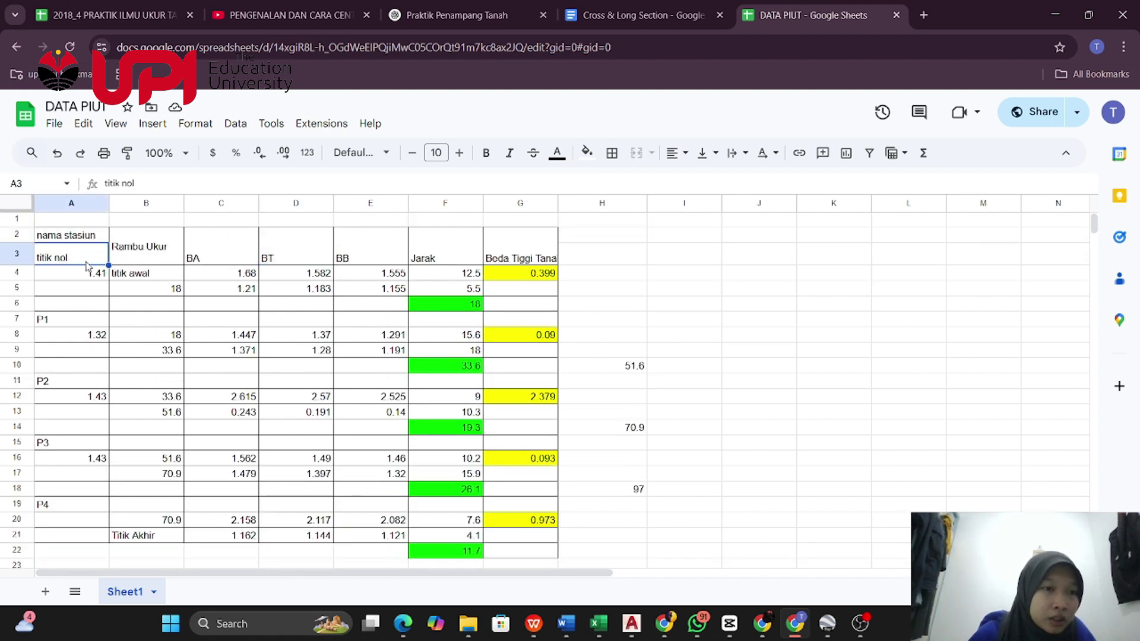
left_click(83, 241)
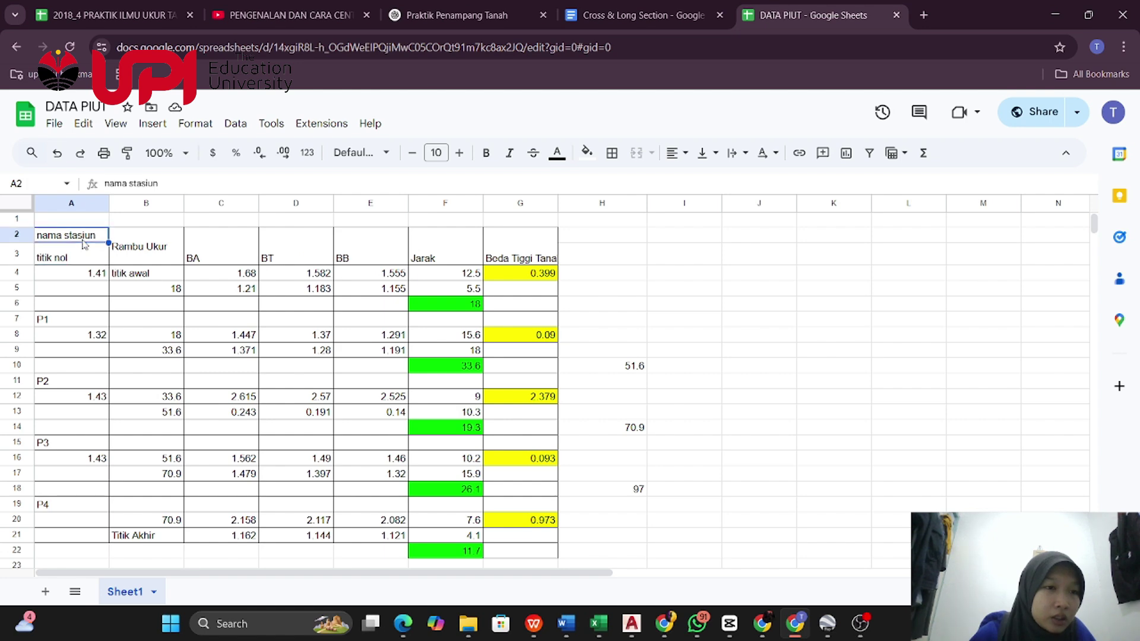
left_click(88, 249)
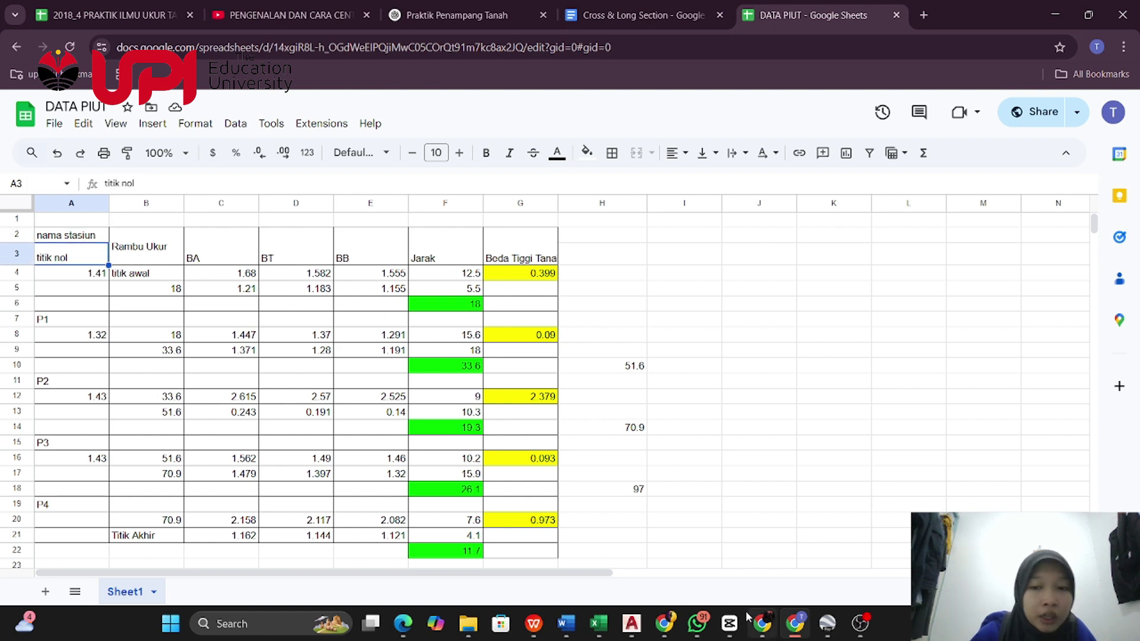
Switch to Google Earth Pro to examine the survey route between the campus buildings, and return to the DATA PIUT spreadsheet
left_click(827, 623)
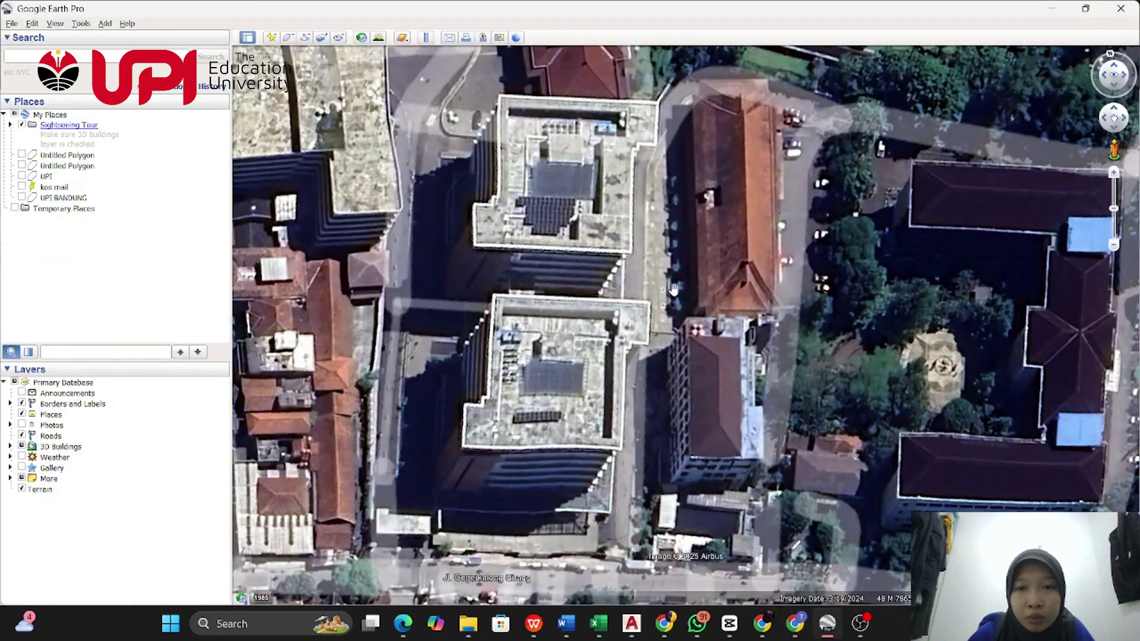
mouse_move(667, 269)
left_mouse_down()
mouse_move(621, 289)
mouse_move(648, 272)
left_mouse_up()
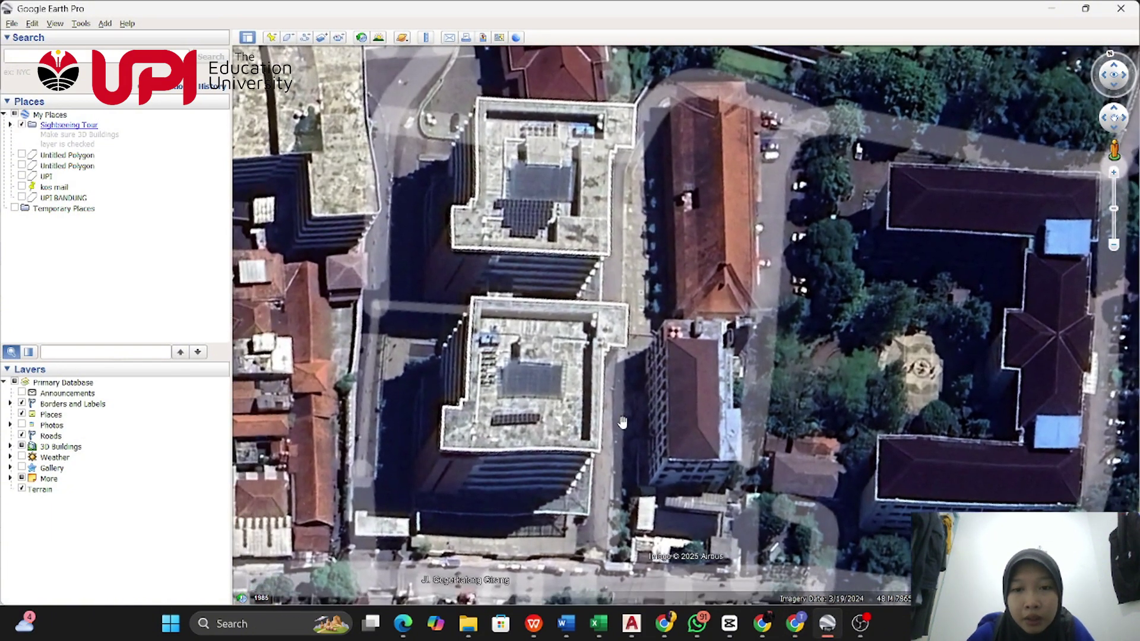
left_click_drag(590, 533, 659, 517)
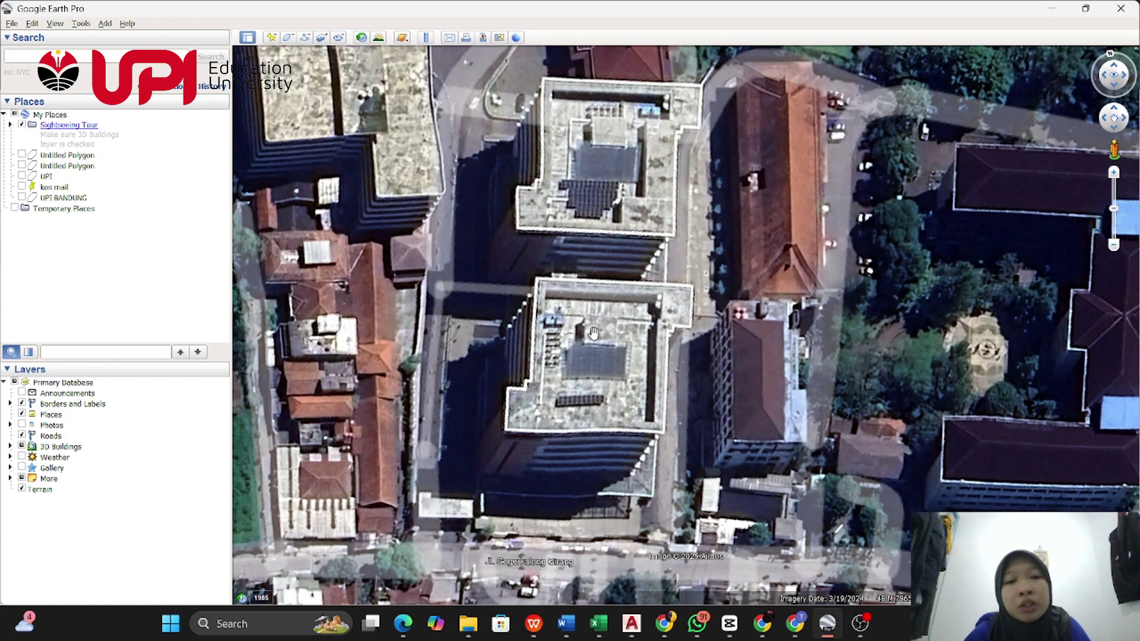
left_click_drag(780, 280, 763, 267)
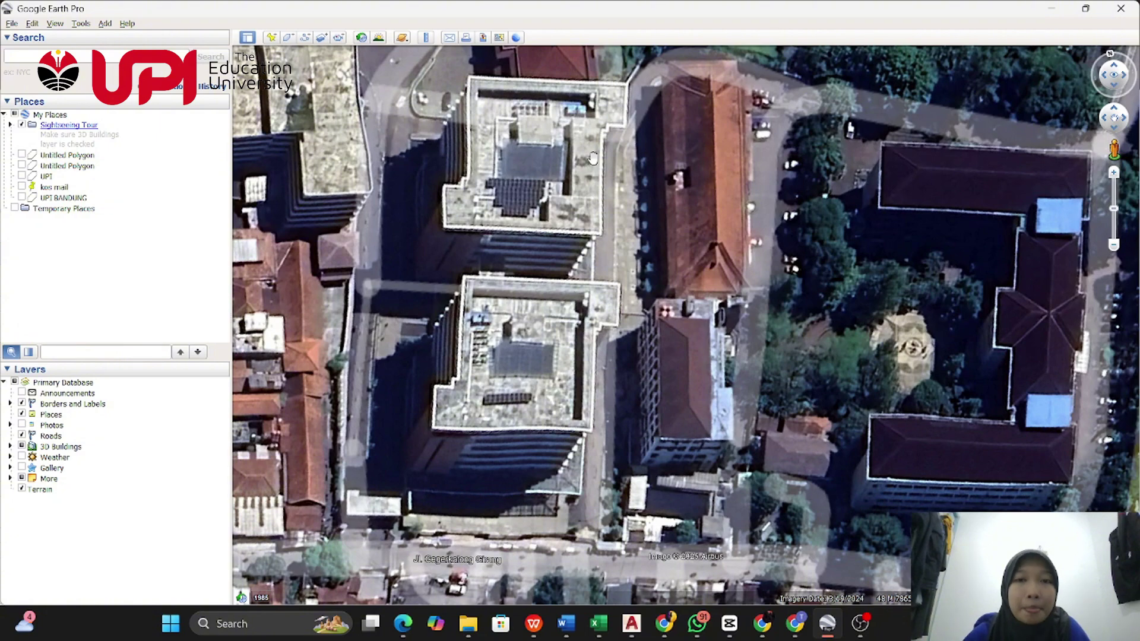
left_click(1051, 8)
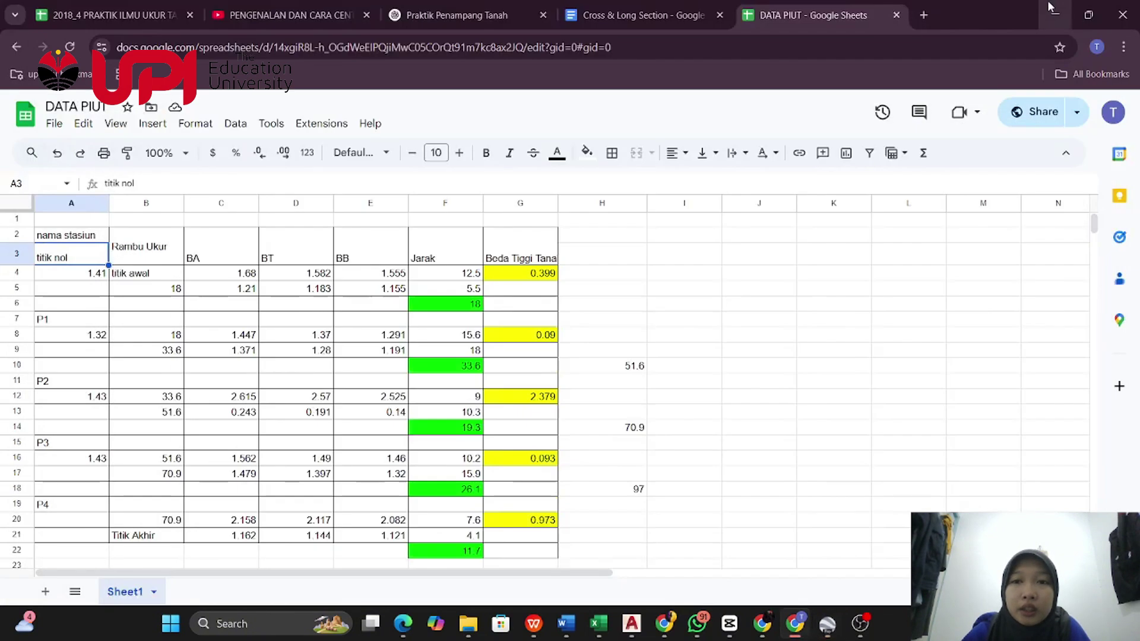
Go through the station column, from the value under titik nol in A4 down to station P4 in A19
left_click(102, 274)
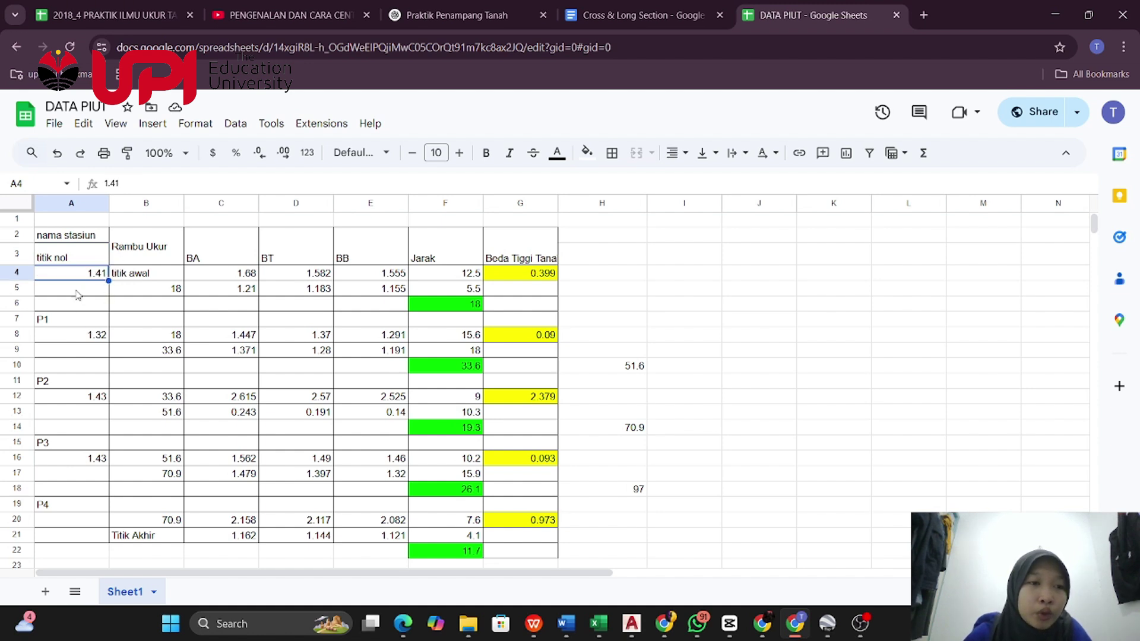
left_click(44, 318)
left_click(41, 365)
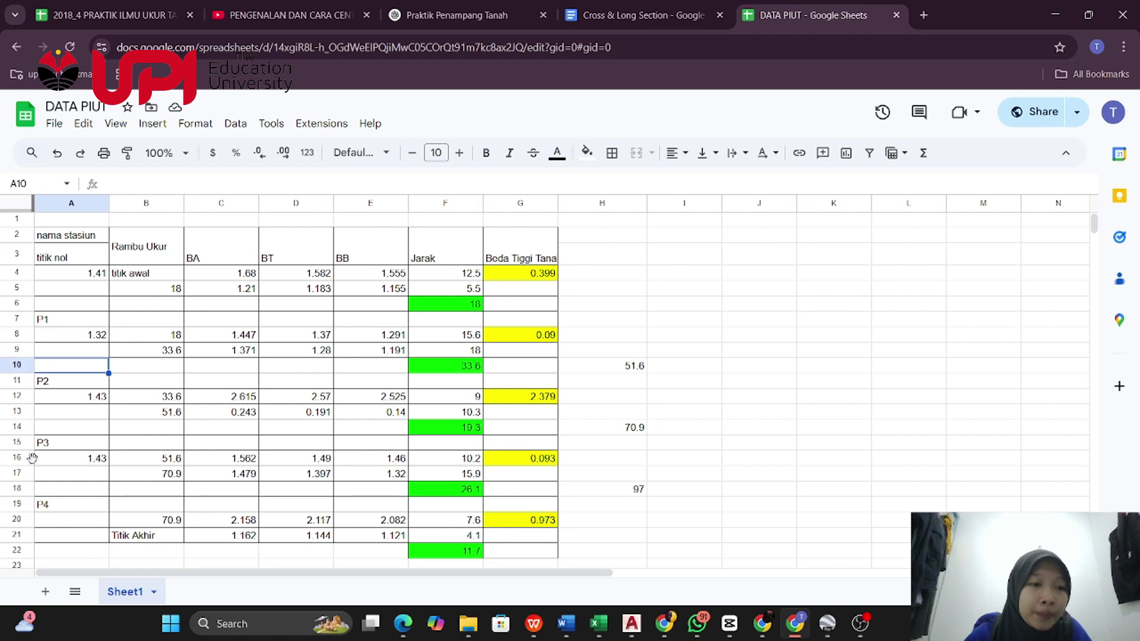
left_click(53, 506)
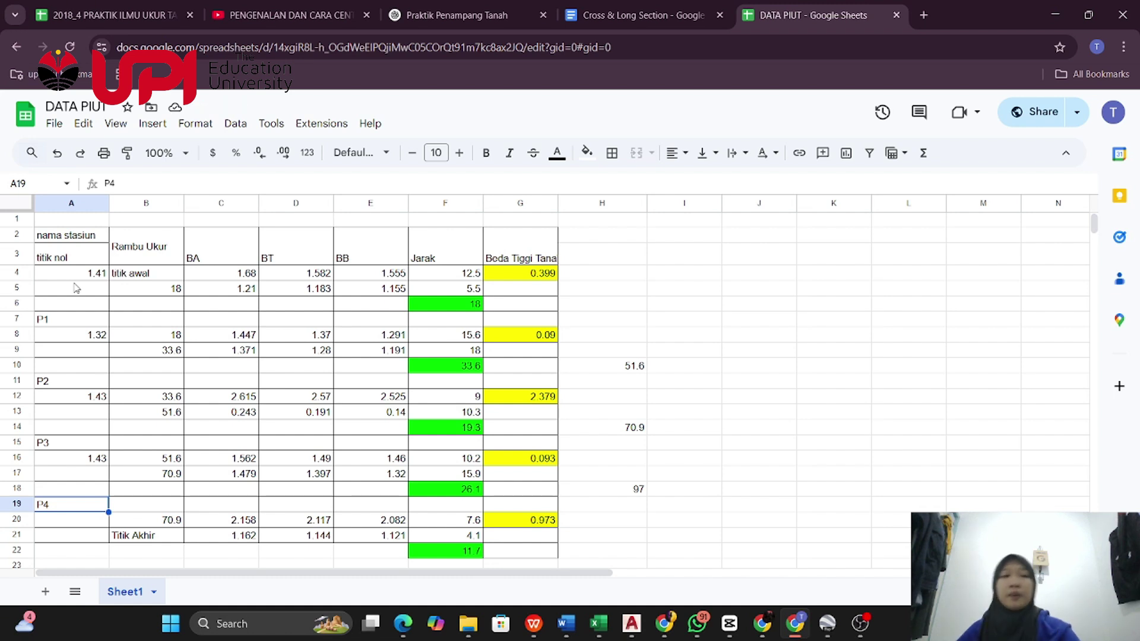
Examine the titik awal entry under Rambu Ukur and the BA, BT, BB, Jarak and Beda Tiggi Tanah column headings
left_click(159, 273)
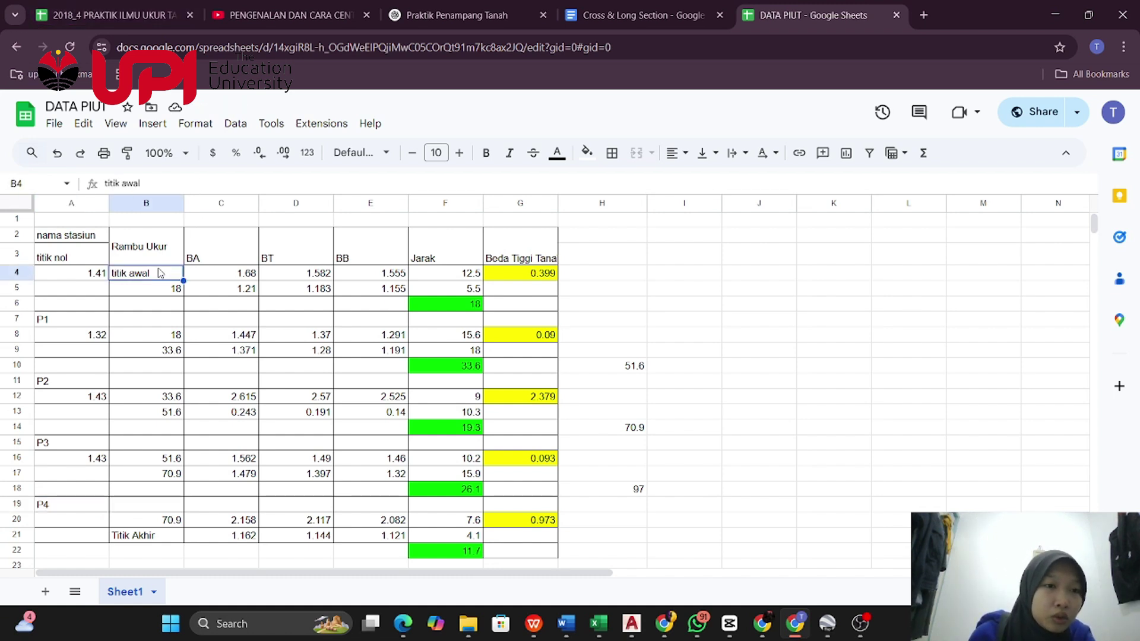
left_click(202, 255)
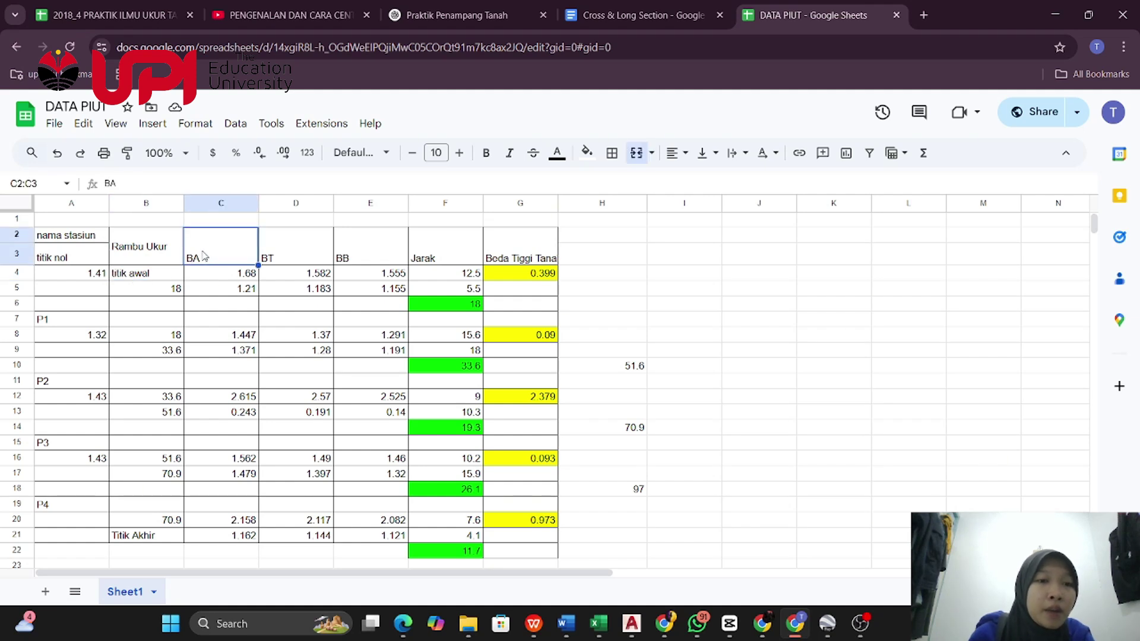
left_click(283, 250)
left_click(375, 253)
left_click(479, 253)
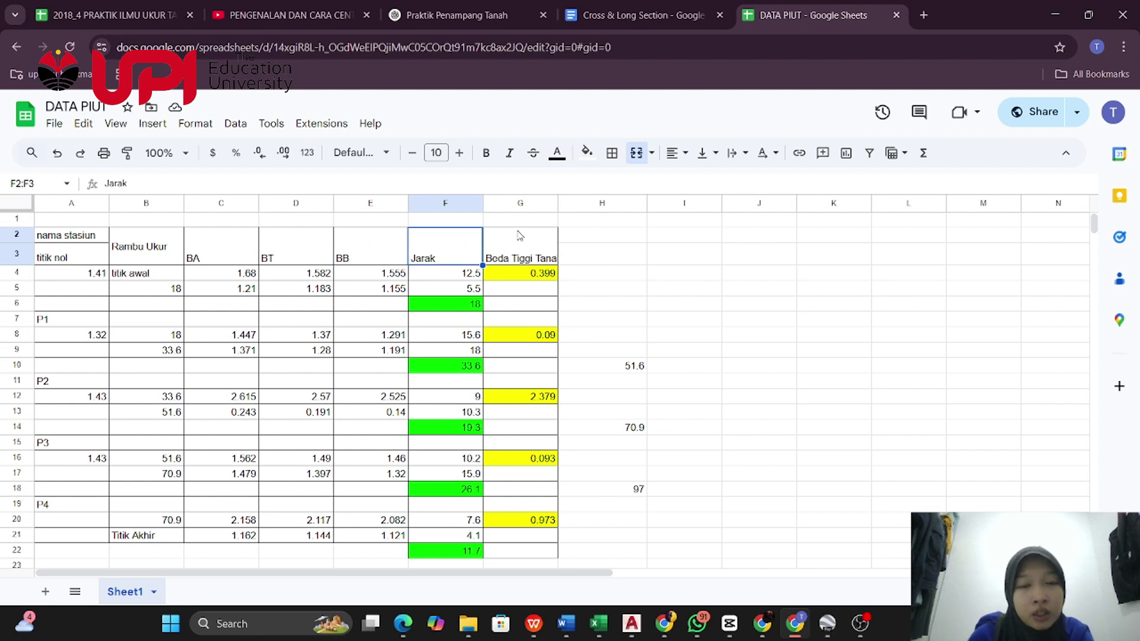
left_click(521, 259)
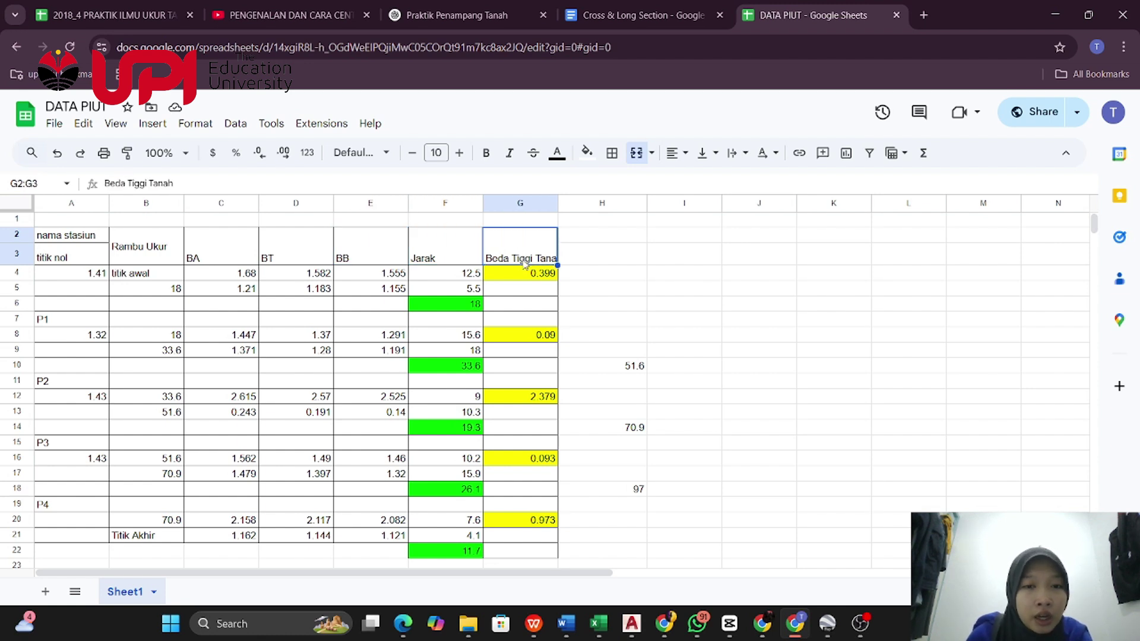
Compare the Jarak and Beda Tiggi Tanah headings and open the height difference formula in G4 for inspection
left_click(425, 255)
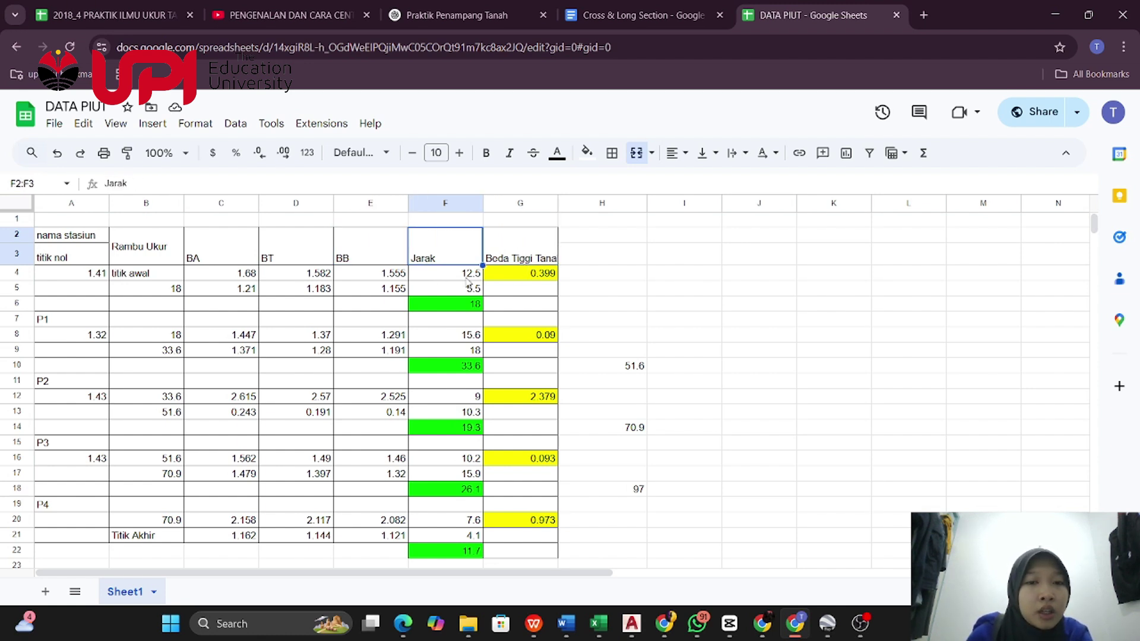
left_click(511, 257)
left_click(515, 274)
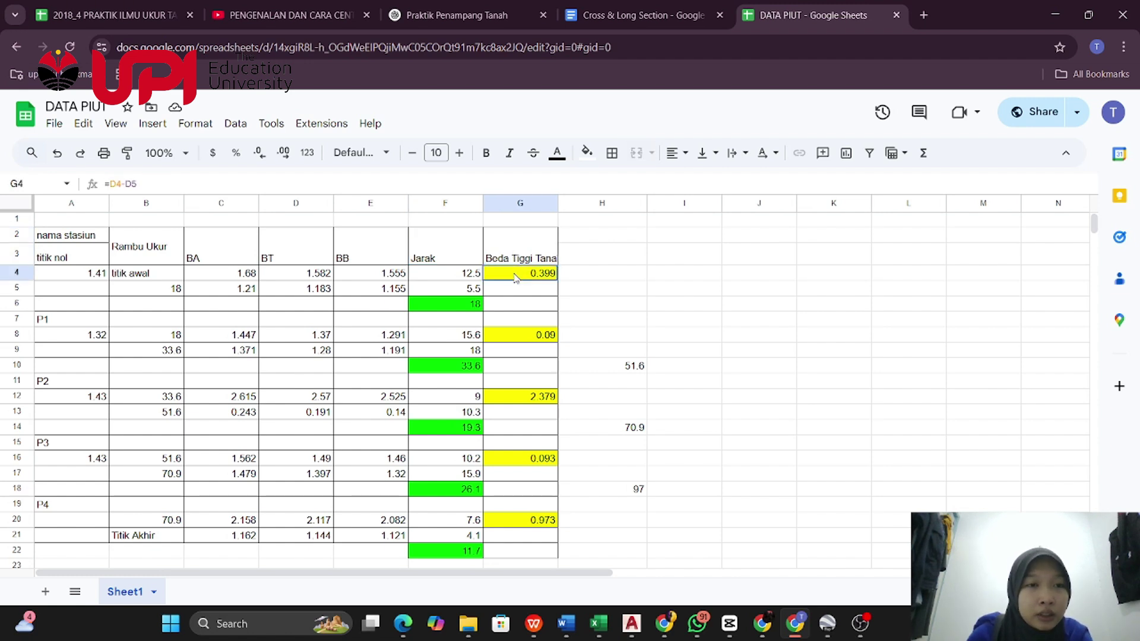
double_click(516, 273)
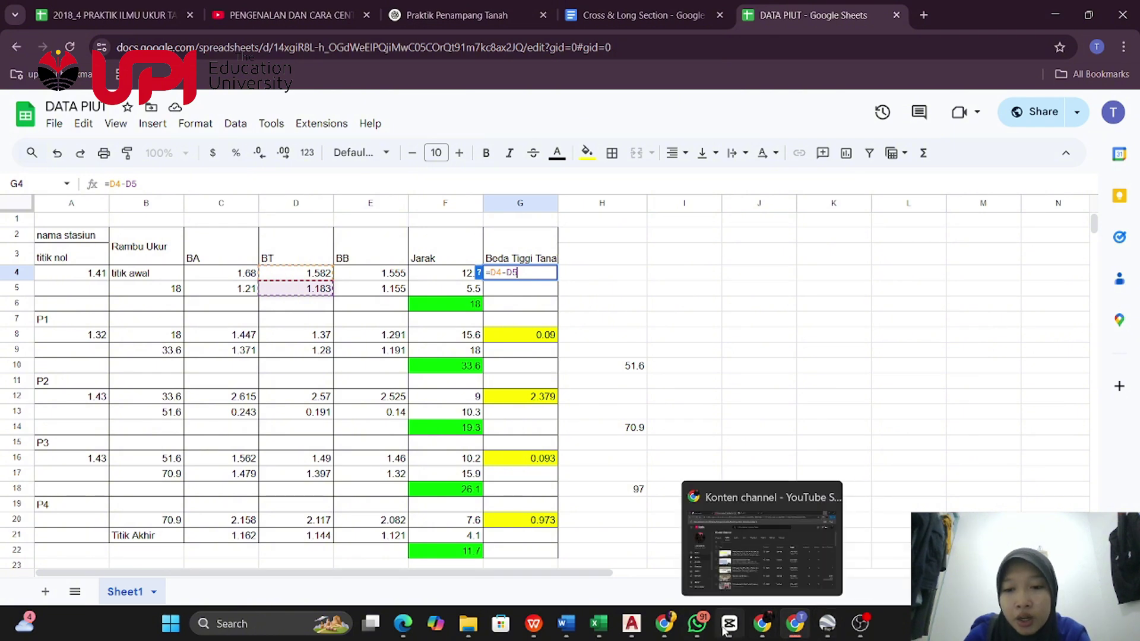
Switch to AutoCAD and bring up the LONG SECTION DAN CROSS SECTION drawing
mouse_move(633, 624)
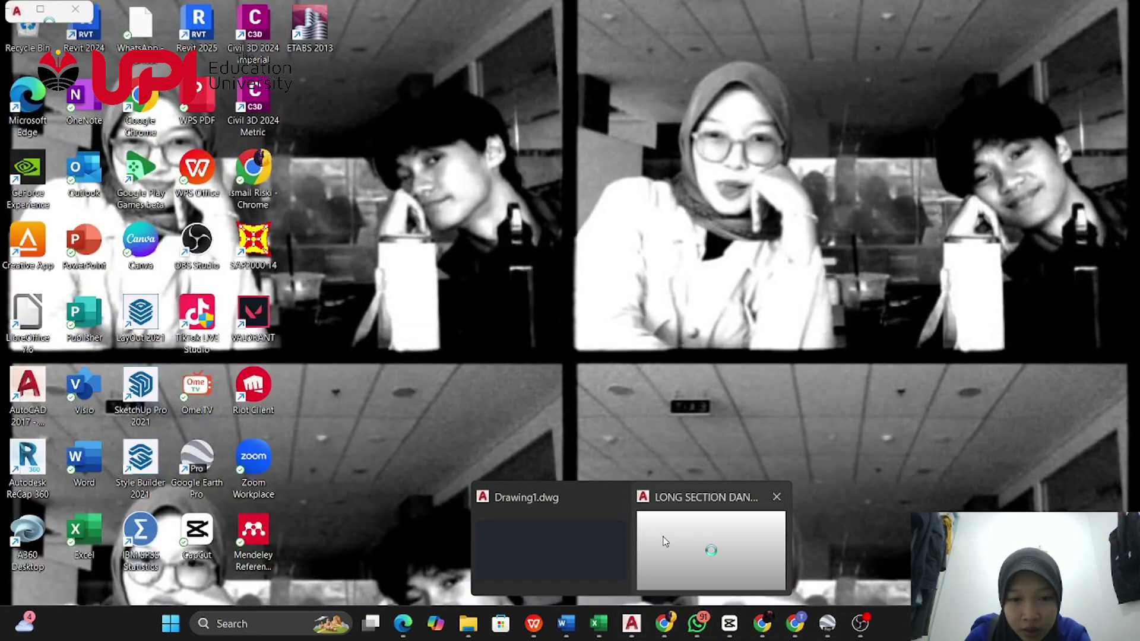
left_click(659, 552)
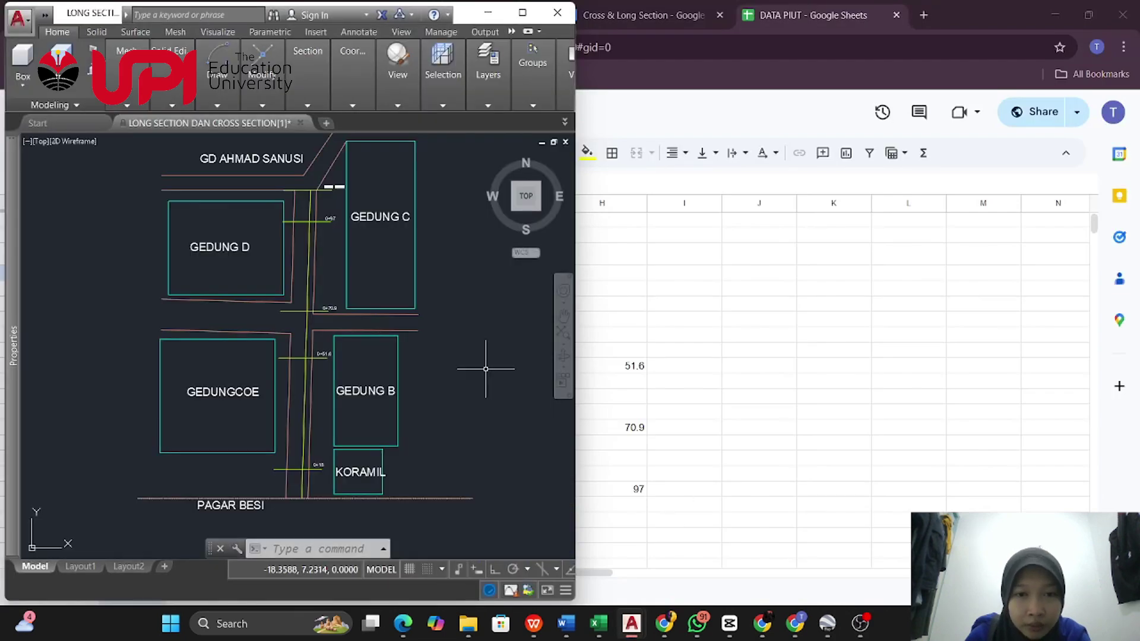
Maximize the AutoCAD window and examine the site plan with the station marks along the road between the buildings
double_click(467, 5)
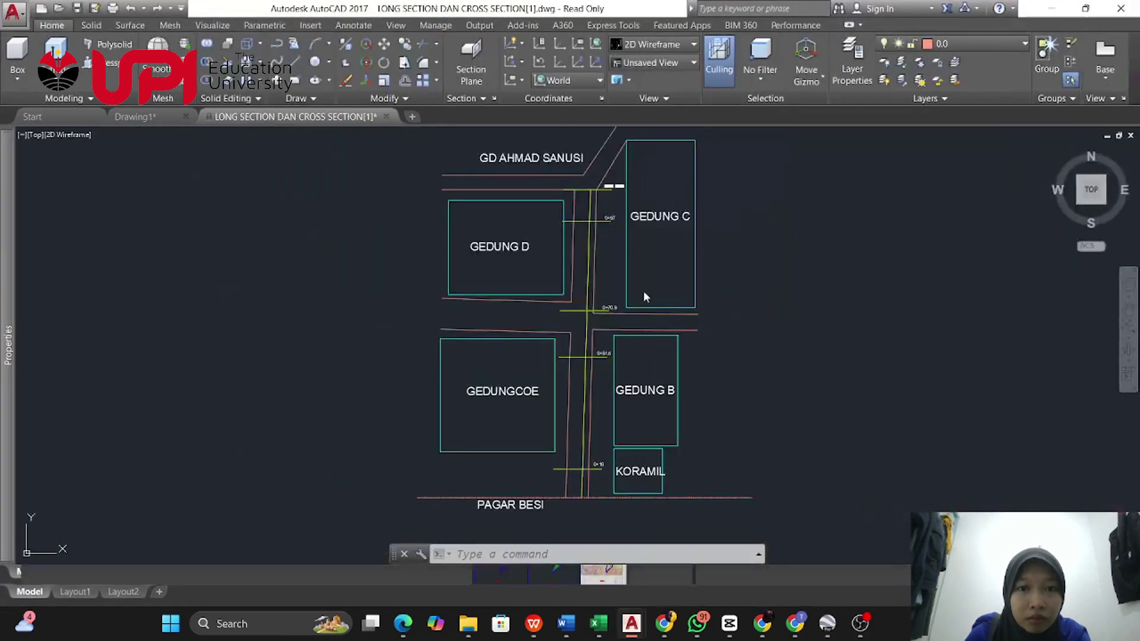
scroll(555, 255, "down", 3)
scroll(564, 321, "up", 5)
scroll(567, 315, "down", 2)
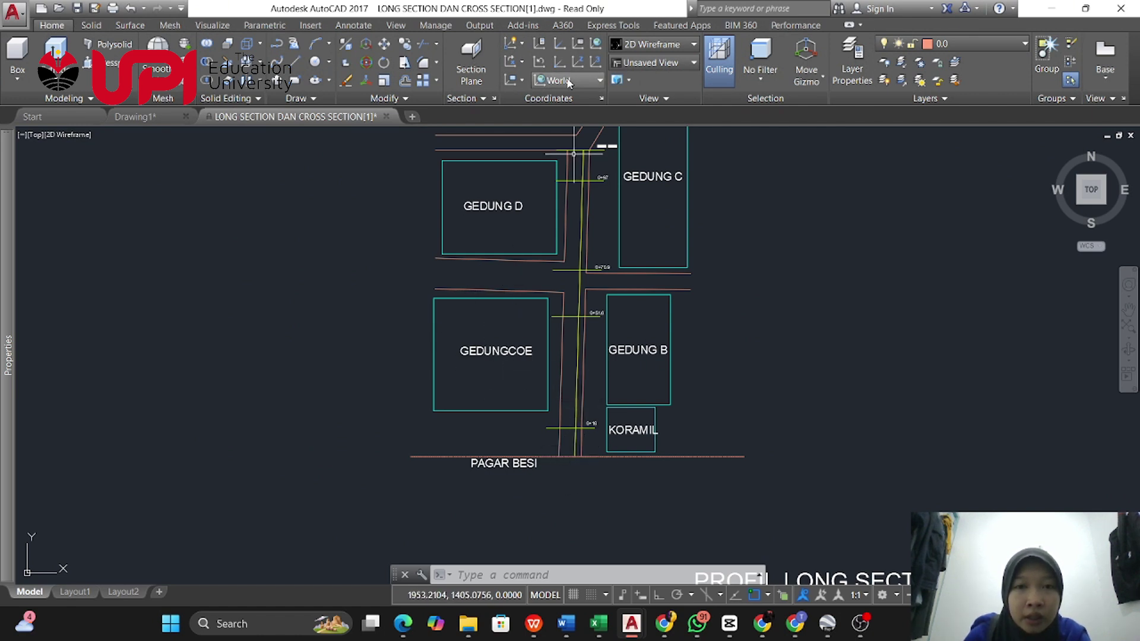
Examine the long section profile from TITIK AWAL to 0+18, including its elevation lines and distance dimension
scroll(682, 224, "down", 5)
left_click_drag(819, 178, 516, 282)
scroll(534, 285, "up", 5)
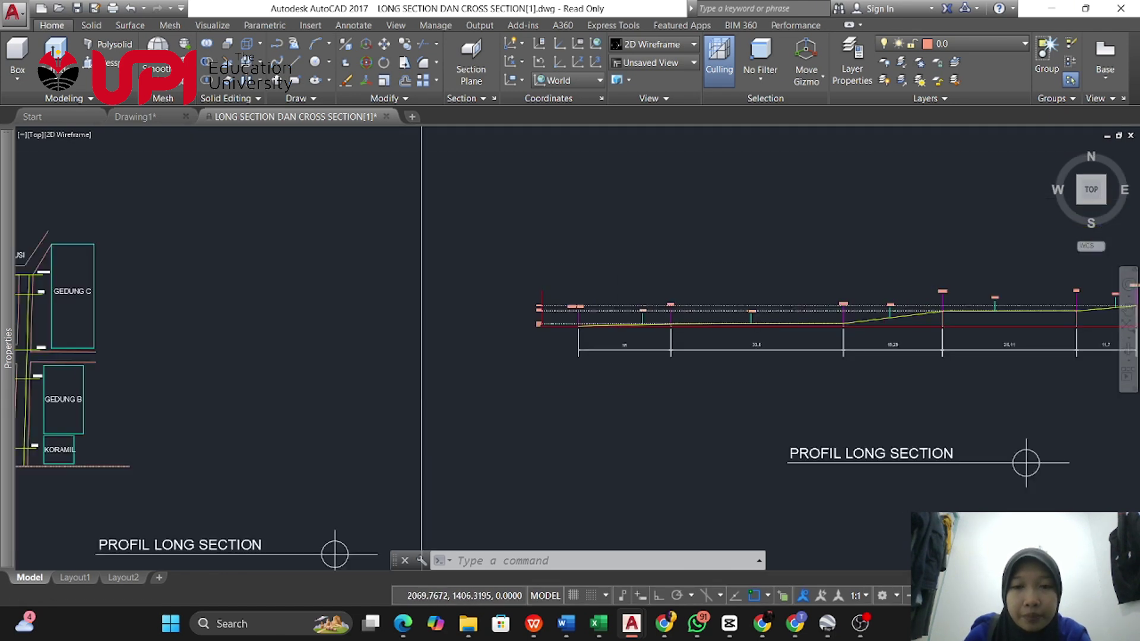
scroll(617, 339, "up", 3)
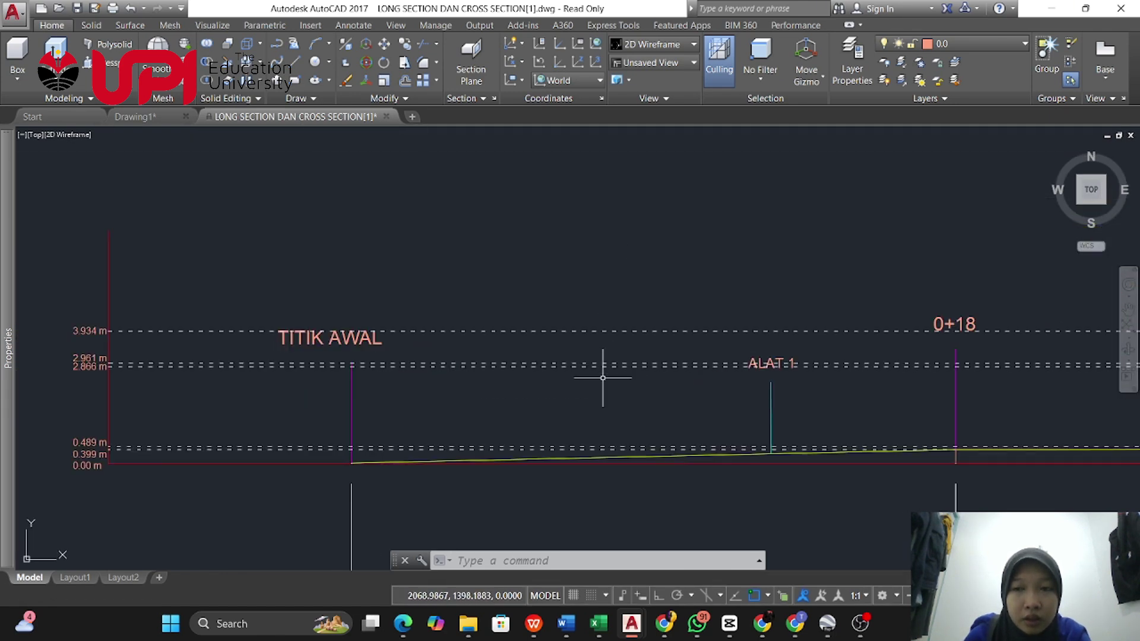
scroll(601, 377, "down", 2)
left_click_drag(635, 392, 617, 260)
scroll(616, 256, "up", 2)
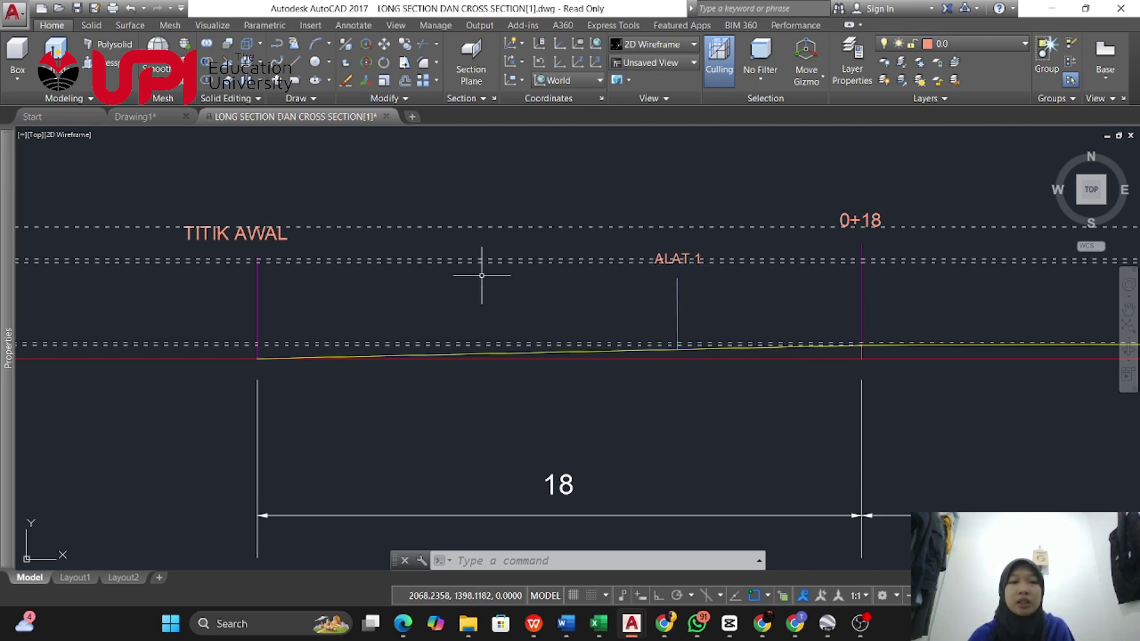
Switch to the DATA PIUT sheet, close the height difference formula in G4 and inspect the Jarak formula in F4
mouse_move(665, 624)
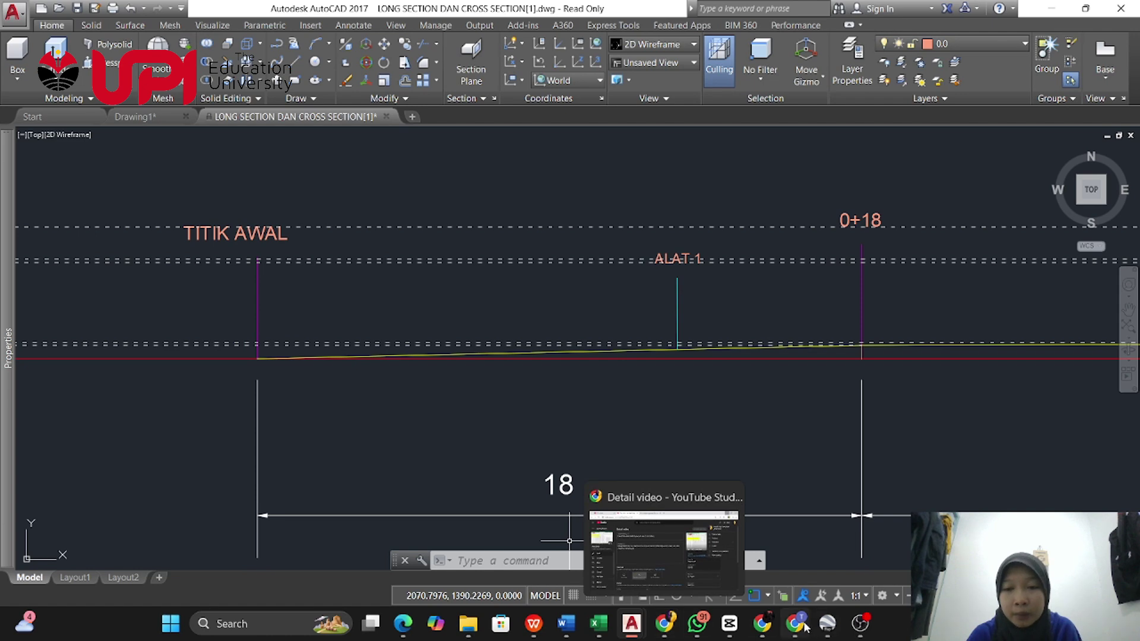
left_click(794, 564)
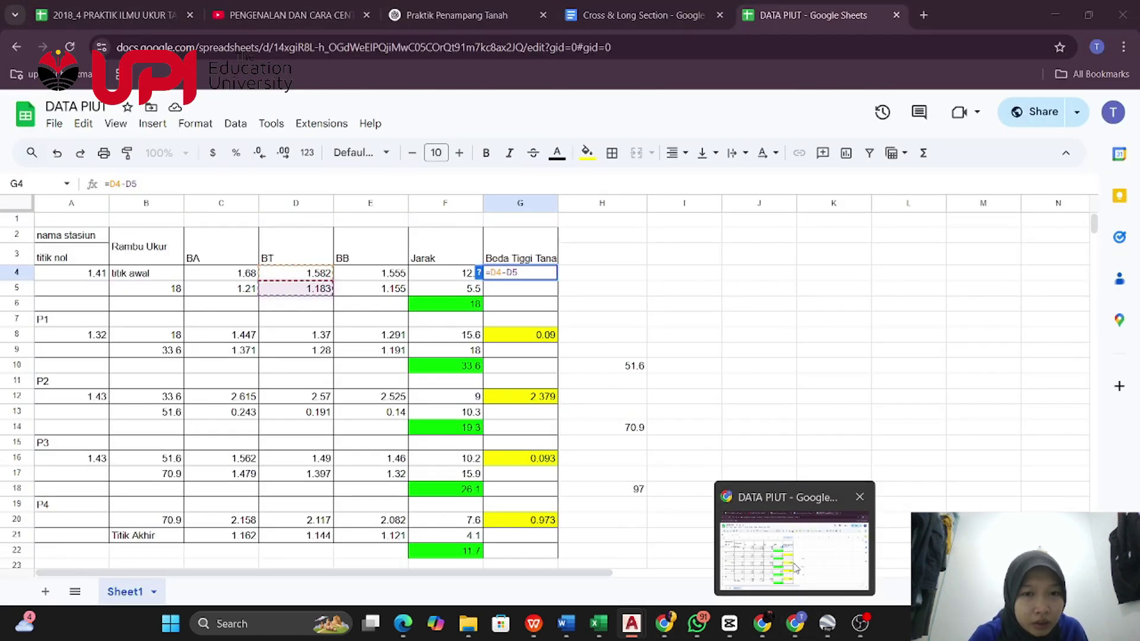
left_click(782, 556)
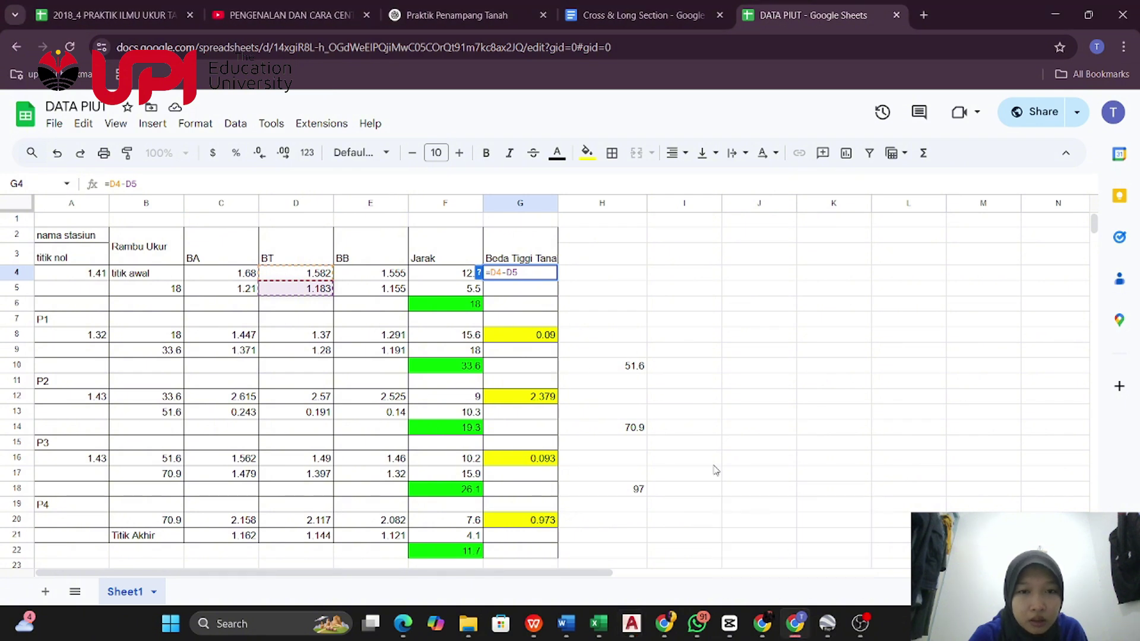
key("Return")
left_click(426, 267)
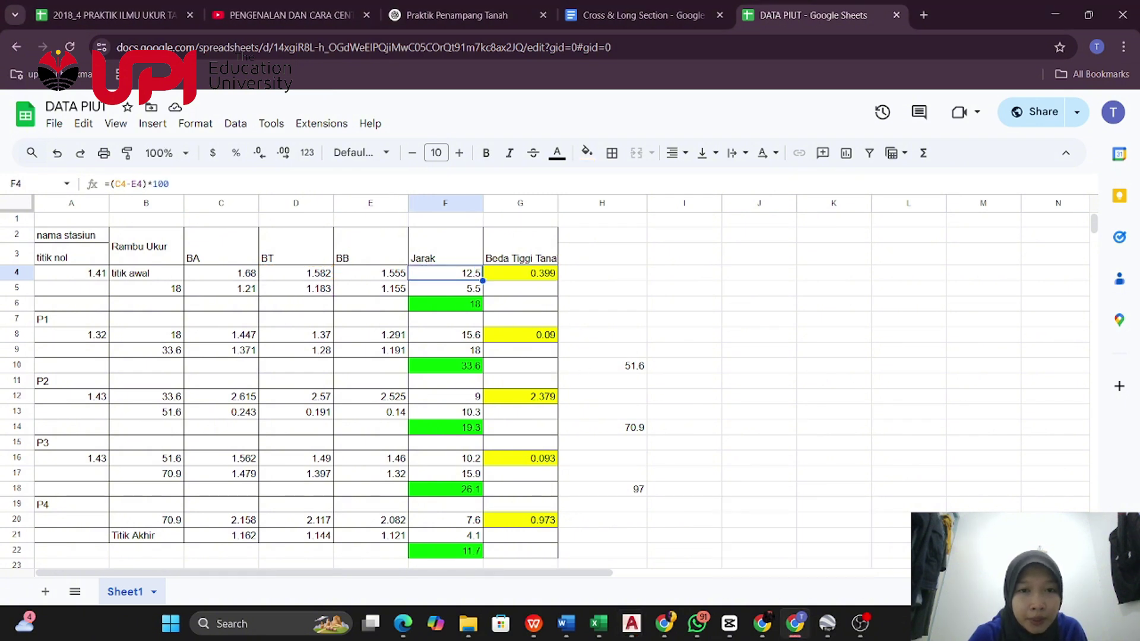
Return to AutoCAD and relate the segment between TITIK AWAL and 0+18 to the table's distance
left_click(794, 624)
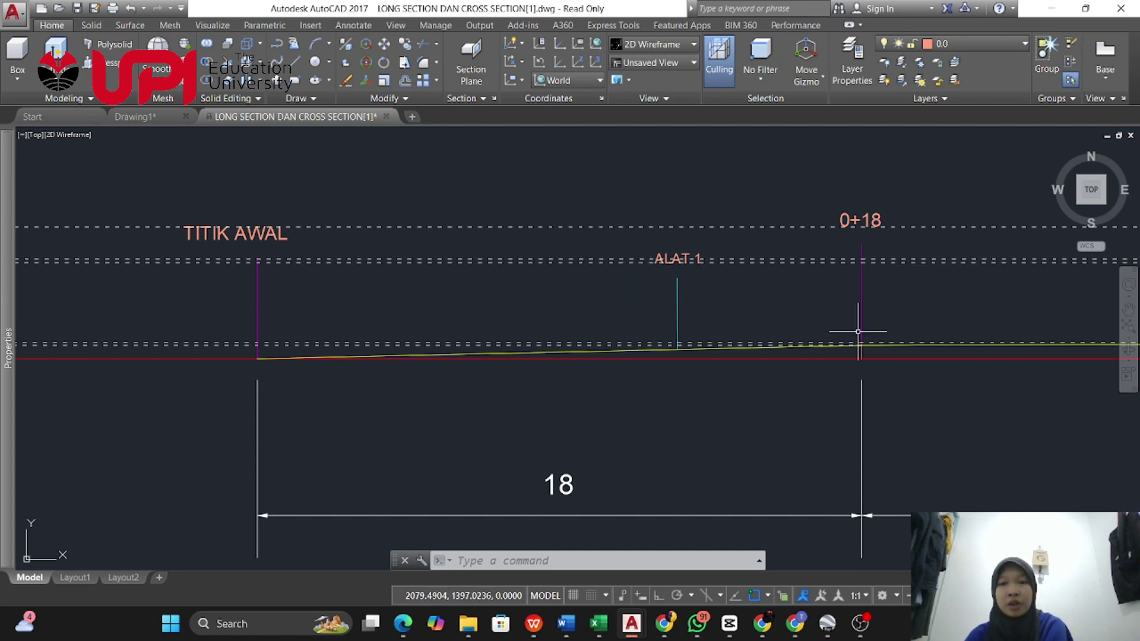
mouse_move(688, 628)
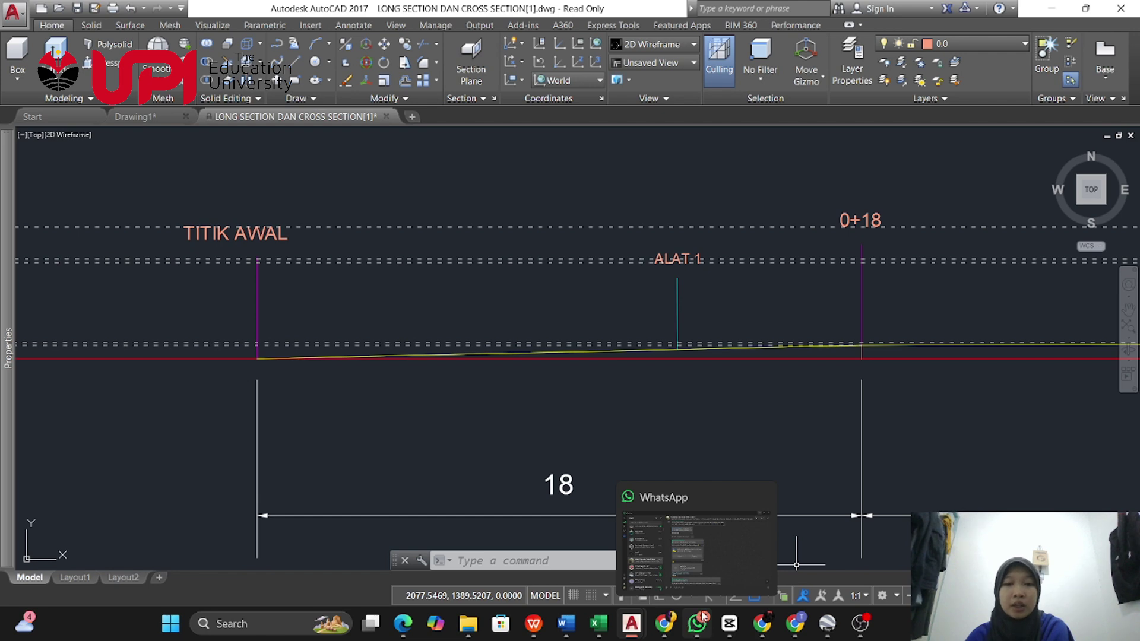
mouse_move(804, 629)
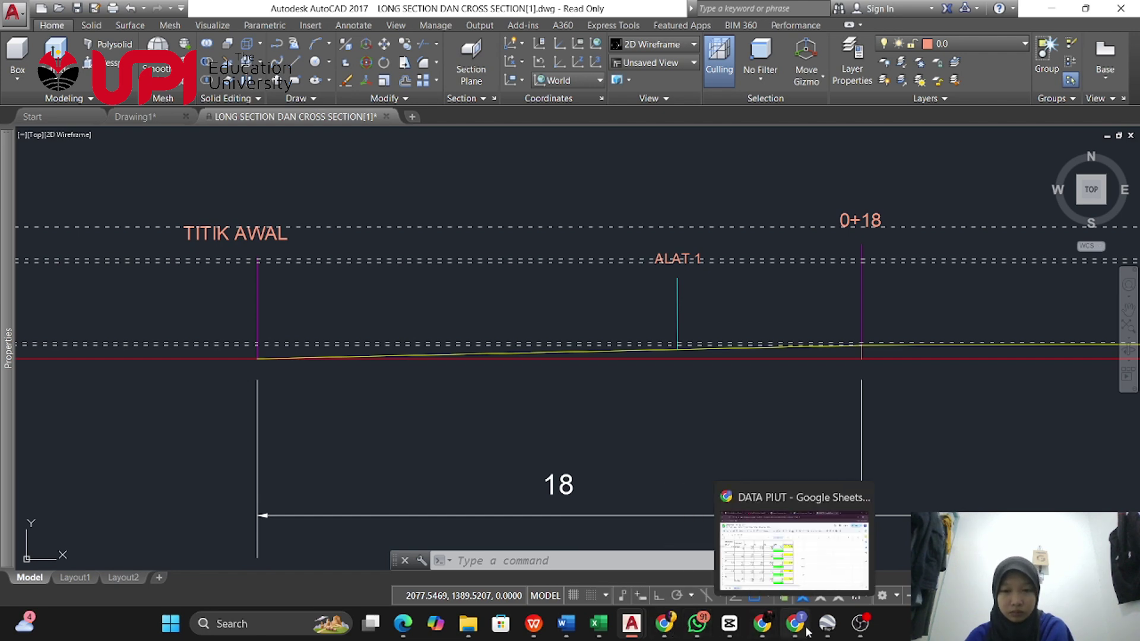
mouse_move(789, 560)
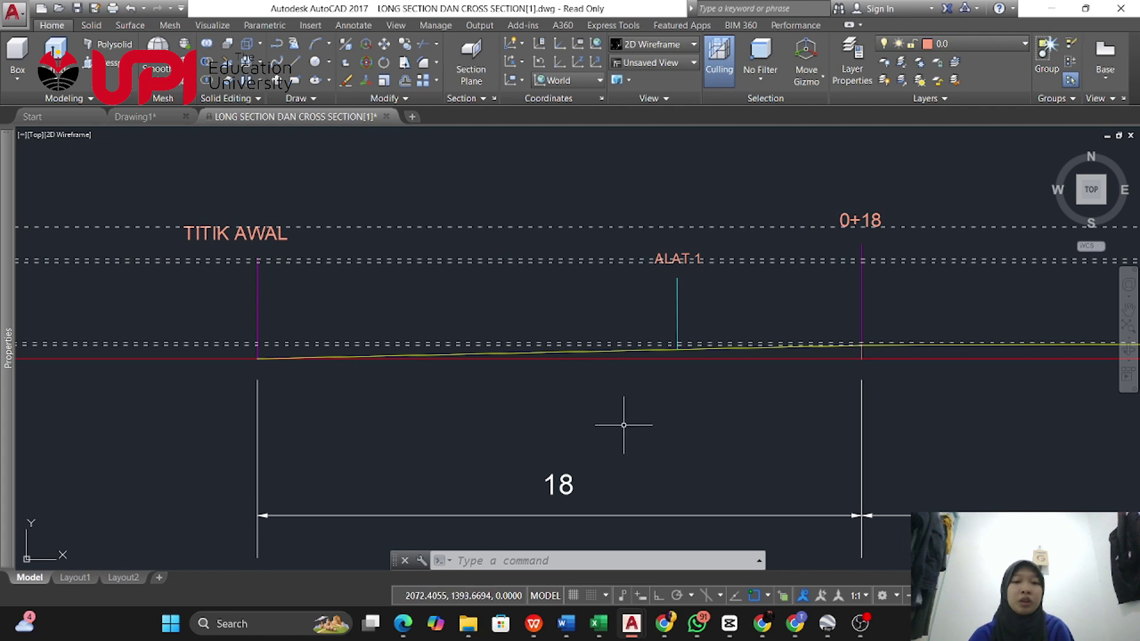
scroll(622, 450, "down", 2)
scroll(621, 450, "up", 2)
left_click_drag(621, 453, 620, 380)
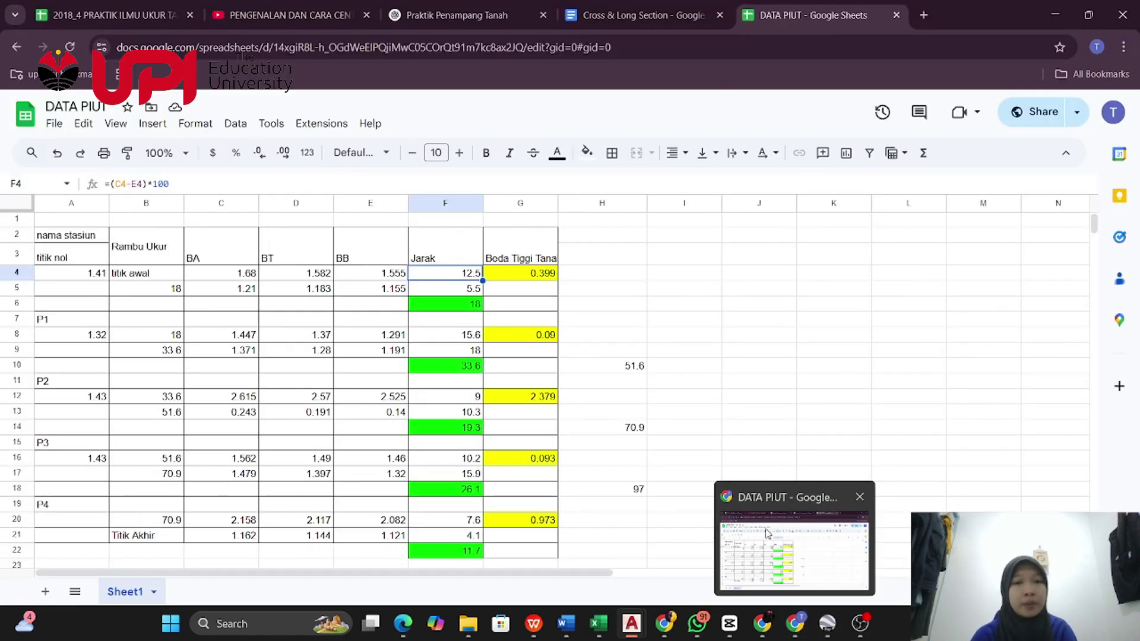
Examine the ALAT 1 instrument position on the ground line between TITIK AWAL and 0+18, along with the elevation labels
scroll(740, 297, "down", 3)
scroll(757, 283, "up", 4)
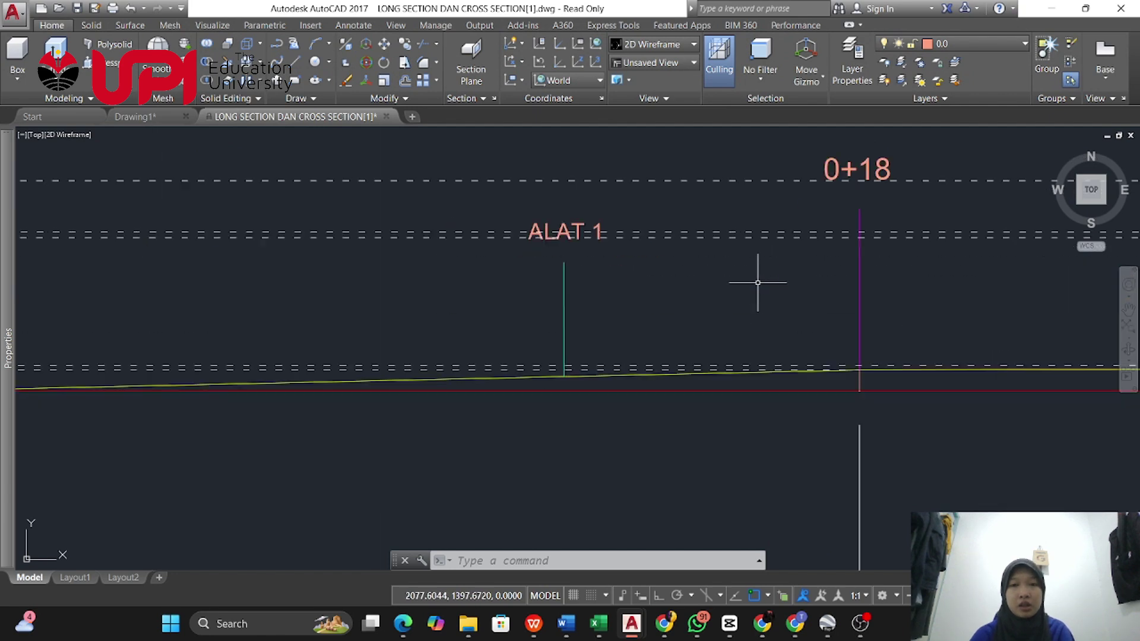
scroll(757, 283, "up", 2)
left_click_drag(489, 470, 728, 381)
scroll(681, 352, "down", 4)
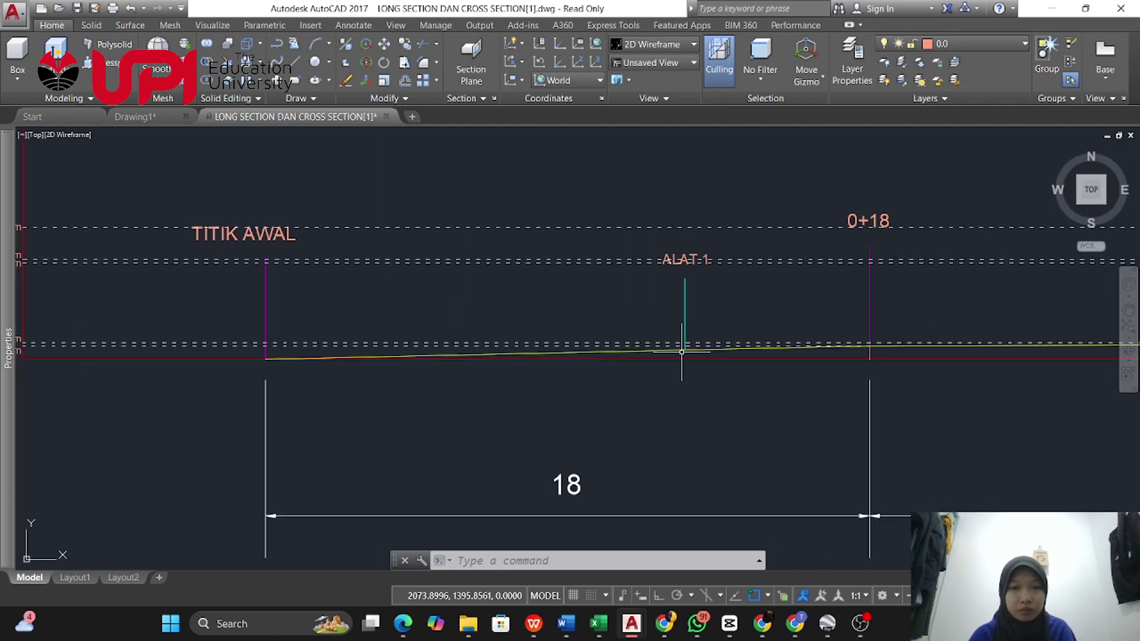
scroll(681, 352, "up", 2)
scroll(682, 350, "up", 1)
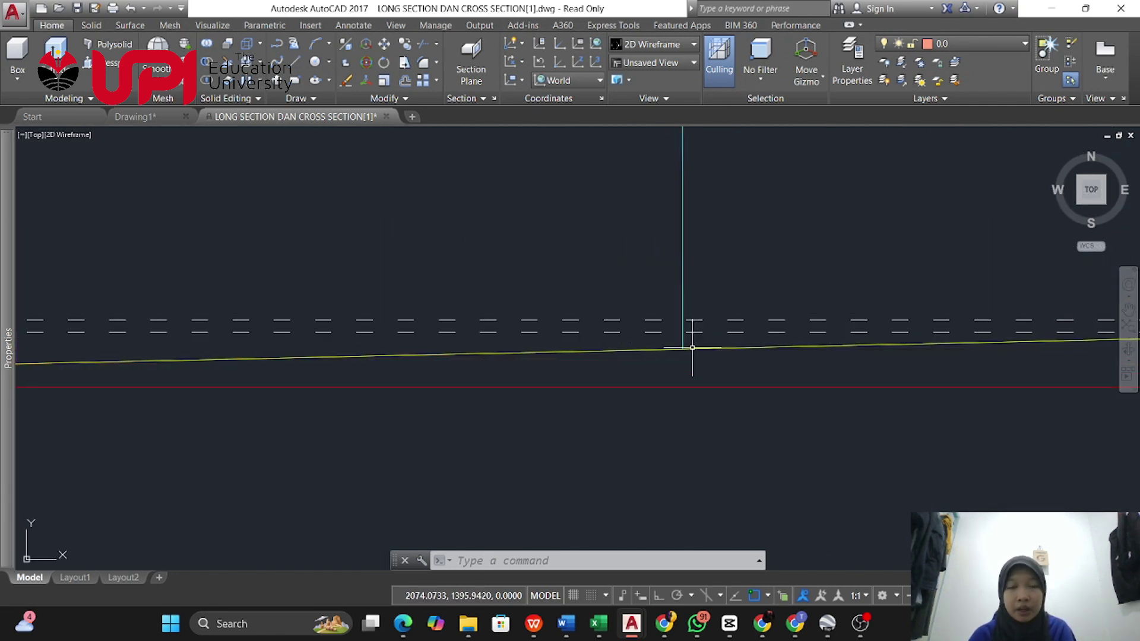
scroll(710, 330, "down", 2)
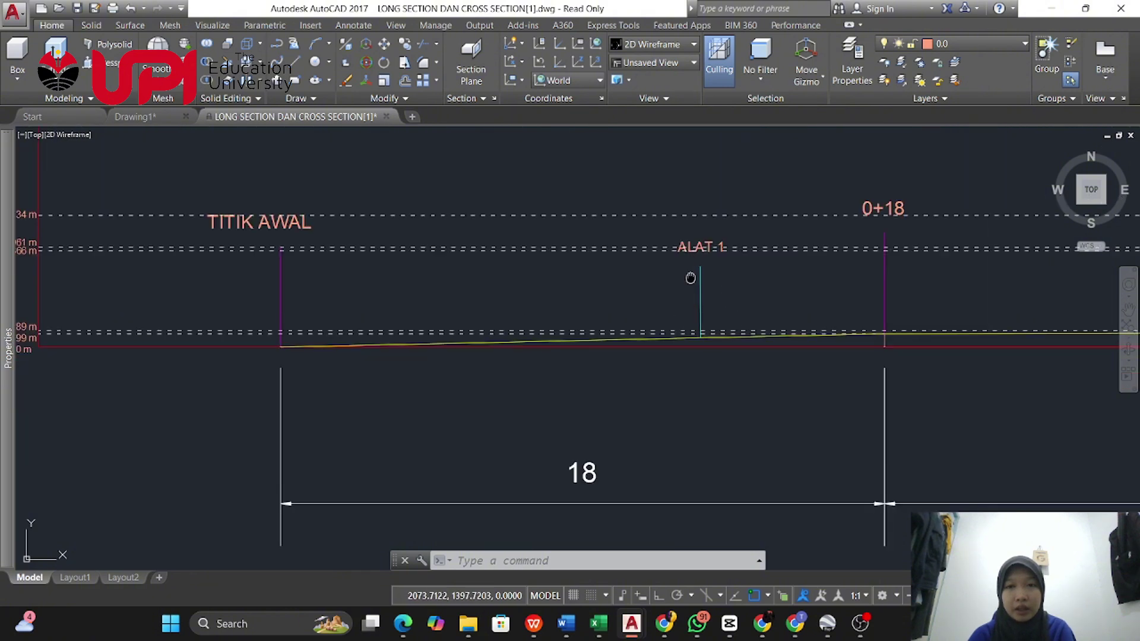
left_click_drag(692, 278, 711, 356)
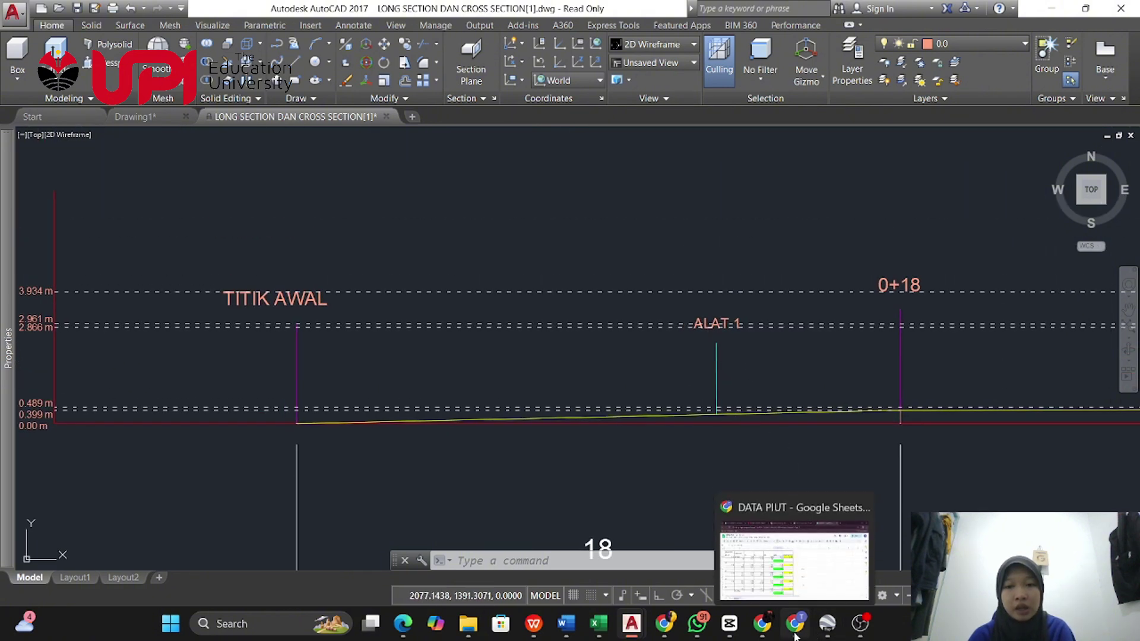
Compare the DATA PIUT table with the ground height at ALAT 1 and station 0+18 in the AutoCAD profile
mouse_move(776, 530)
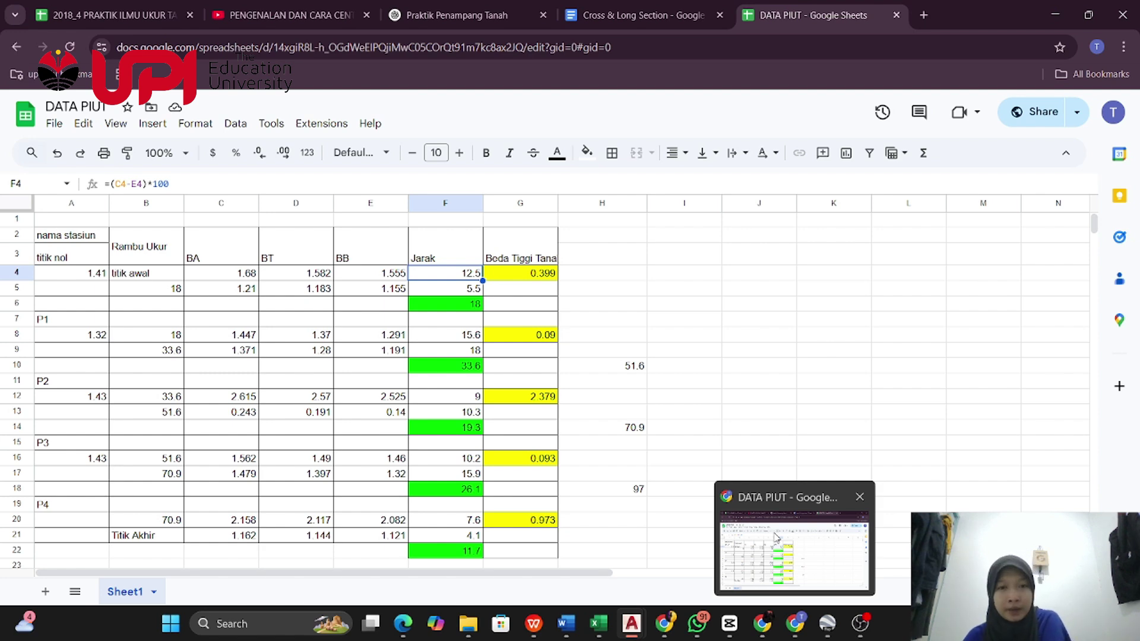
left_click(775, 537)
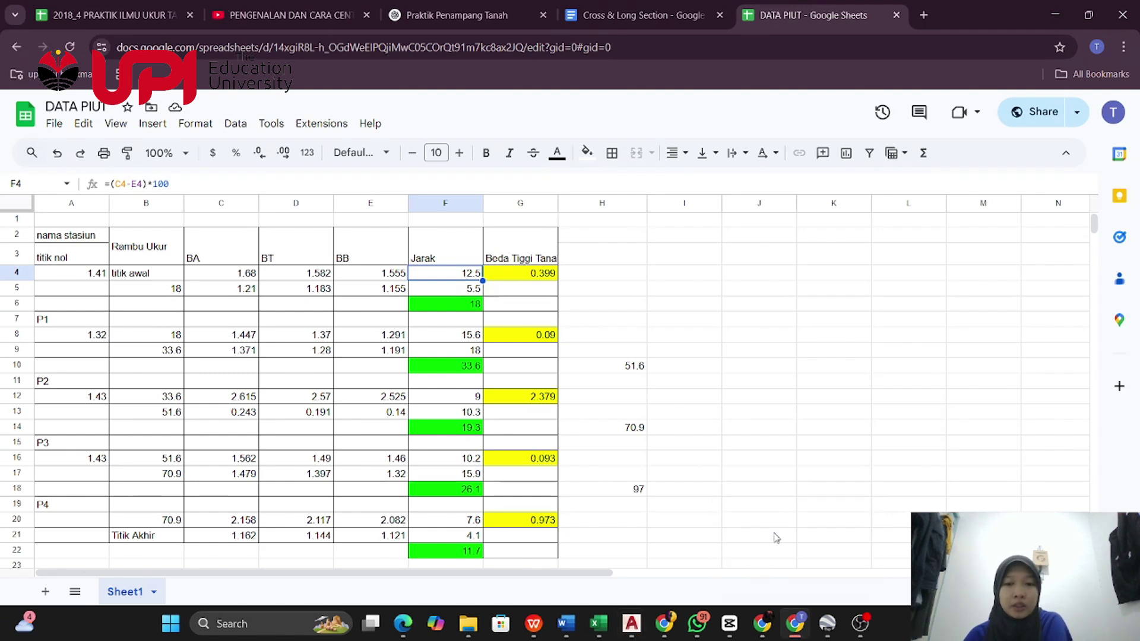
left_click(798, 623)
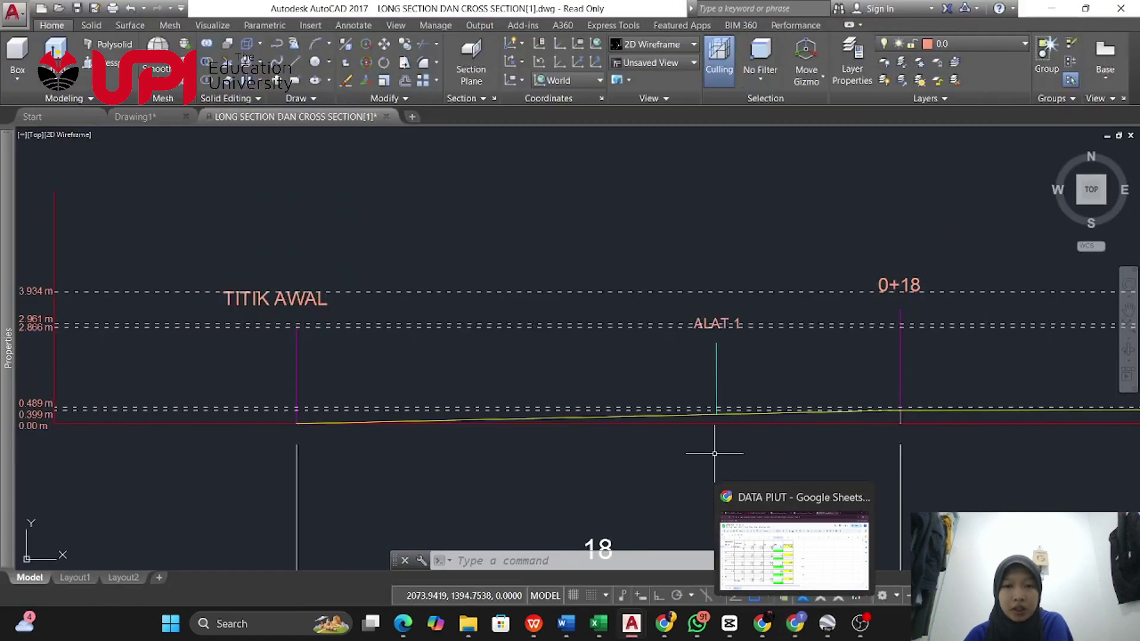
scroll(765, 398, "up", 3)
scroll(765, 399, "down", 3)
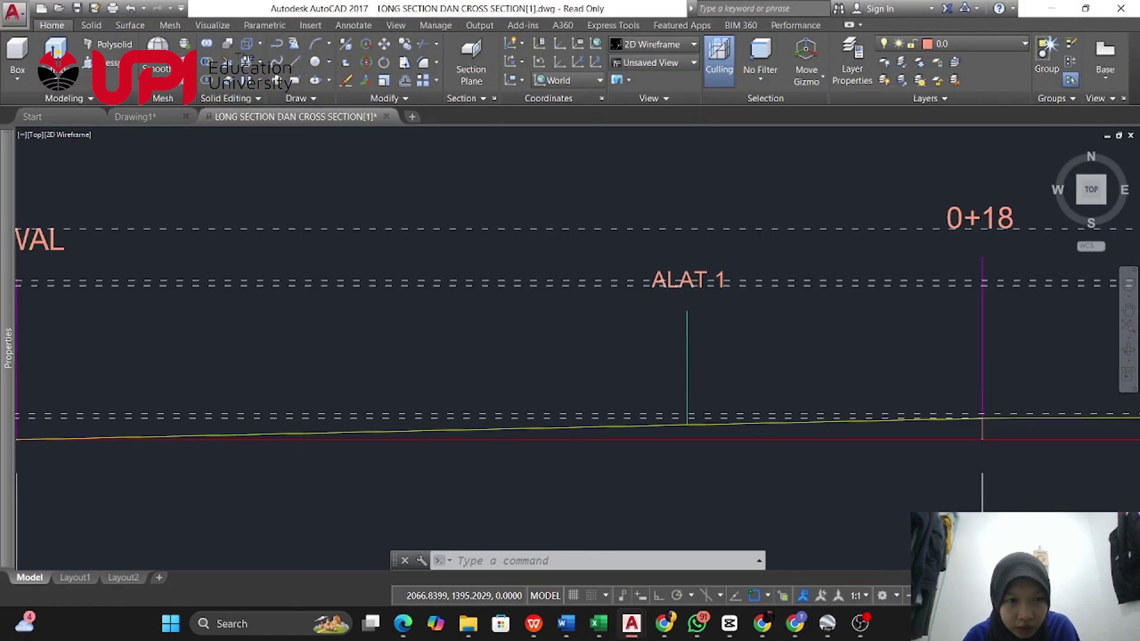
scroll(279, 463, "down", 2)
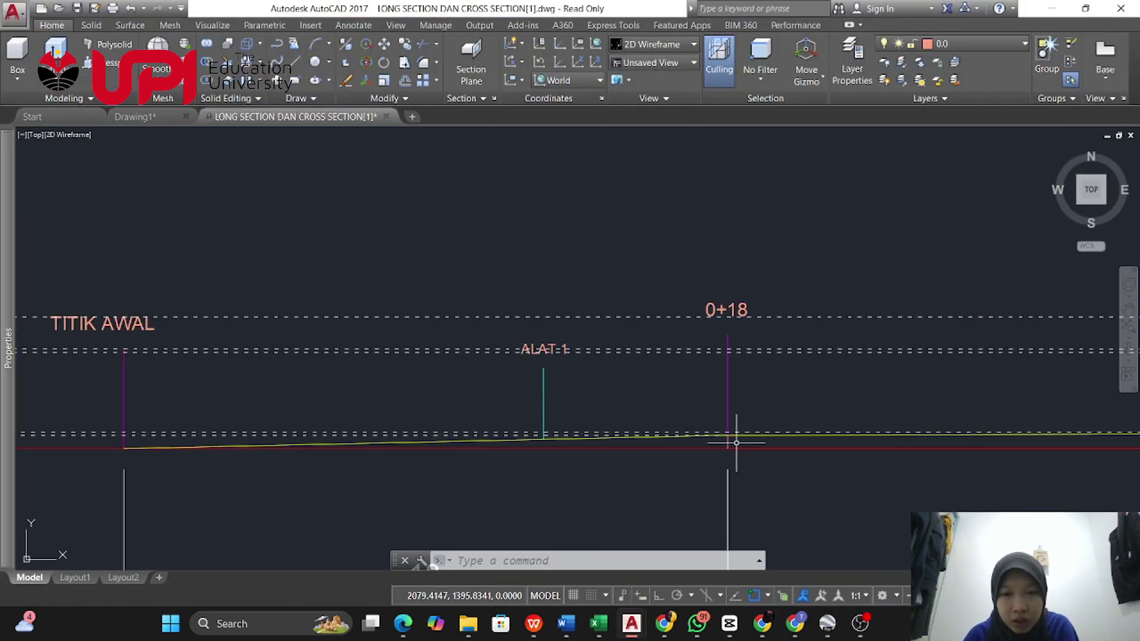
scroll(733, 439, "up", 2)
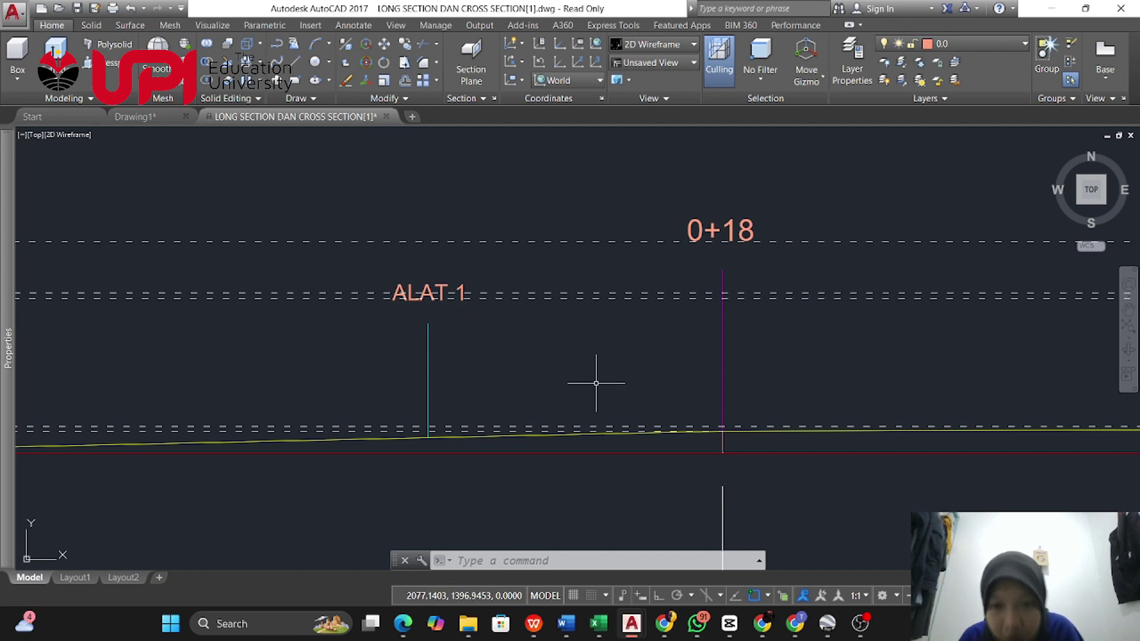
Review the overall layout of the drawing's framed sheets, and return to the start of the long section profile at TITIK AWAL
scroll(636, 286, "down", 5)
scroll(674, 279, "down", 4)
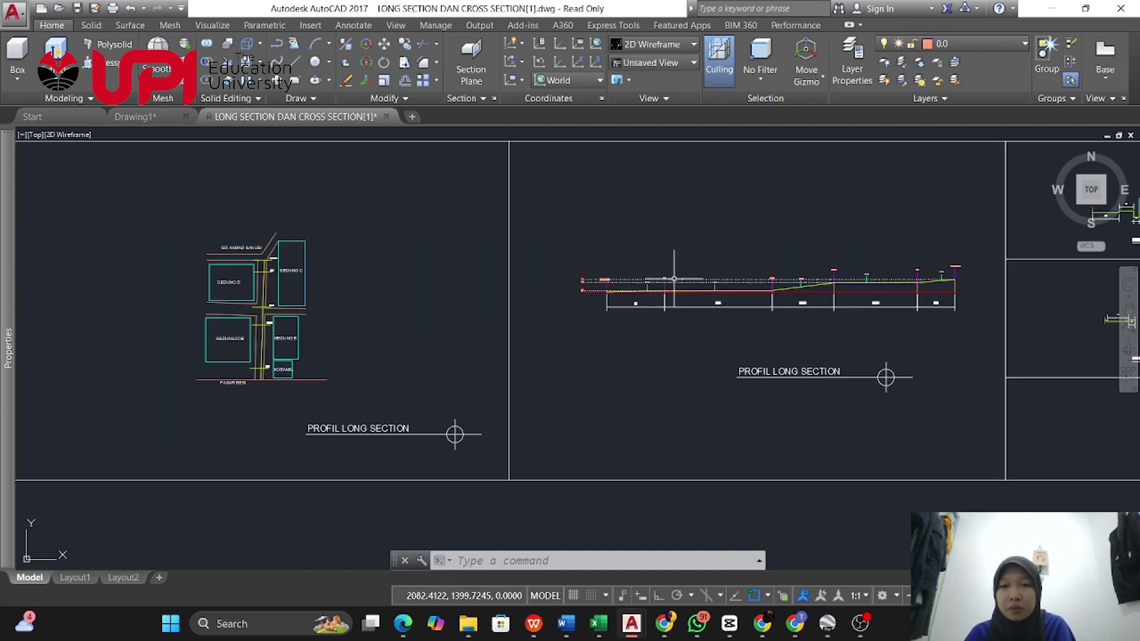
scroll(674, 284, "down", 3)
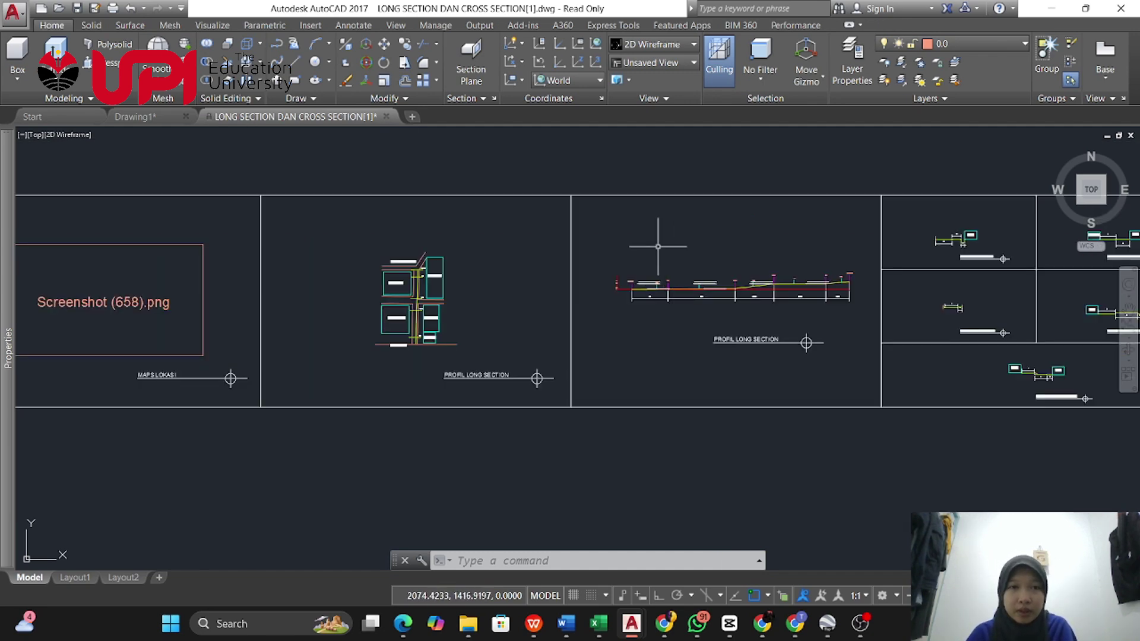
scroll(928, 271, "up", 3)
scroll(344, 290, "up", 4)
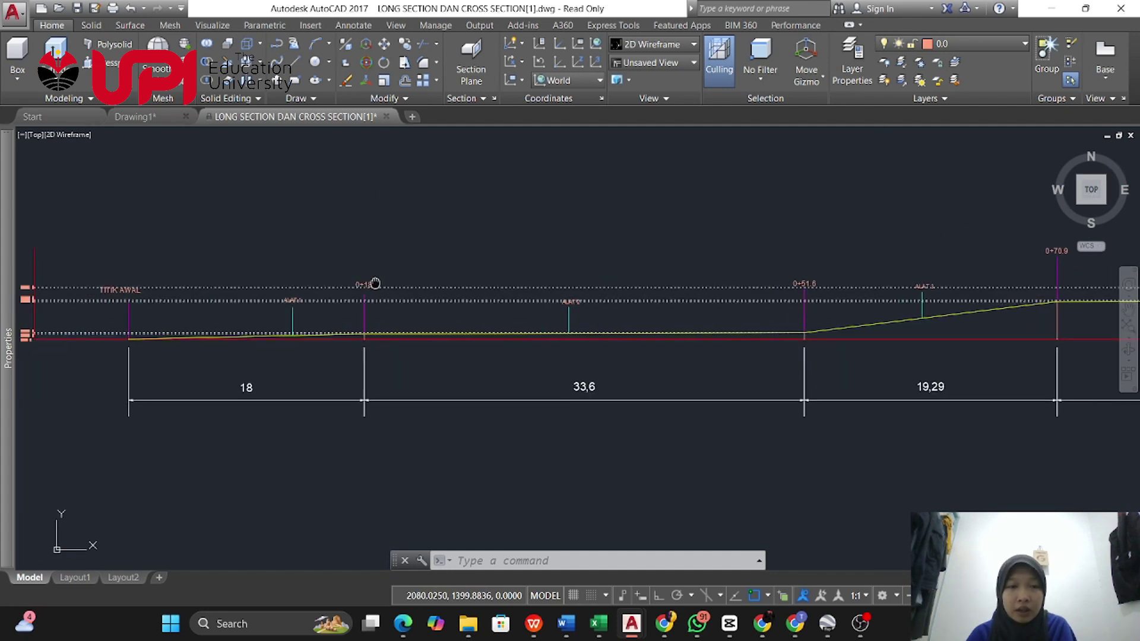
left_click_drag(375, 284, 501, 290)
left_click_drag(440, 318, 602, 305)
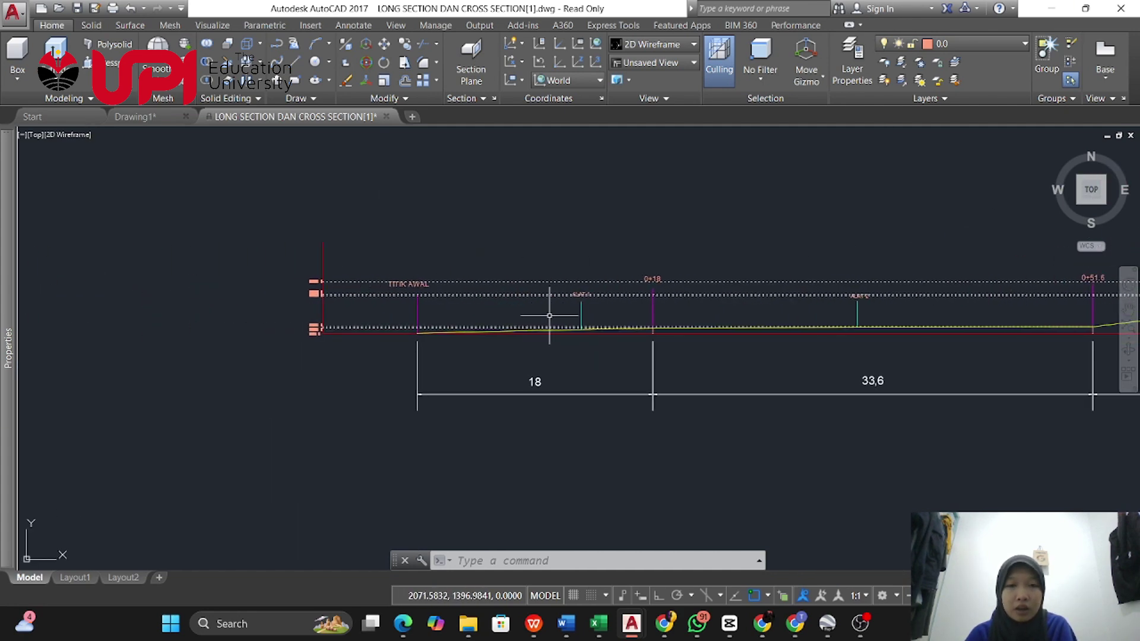
scroll(549, 315, "up", 2)
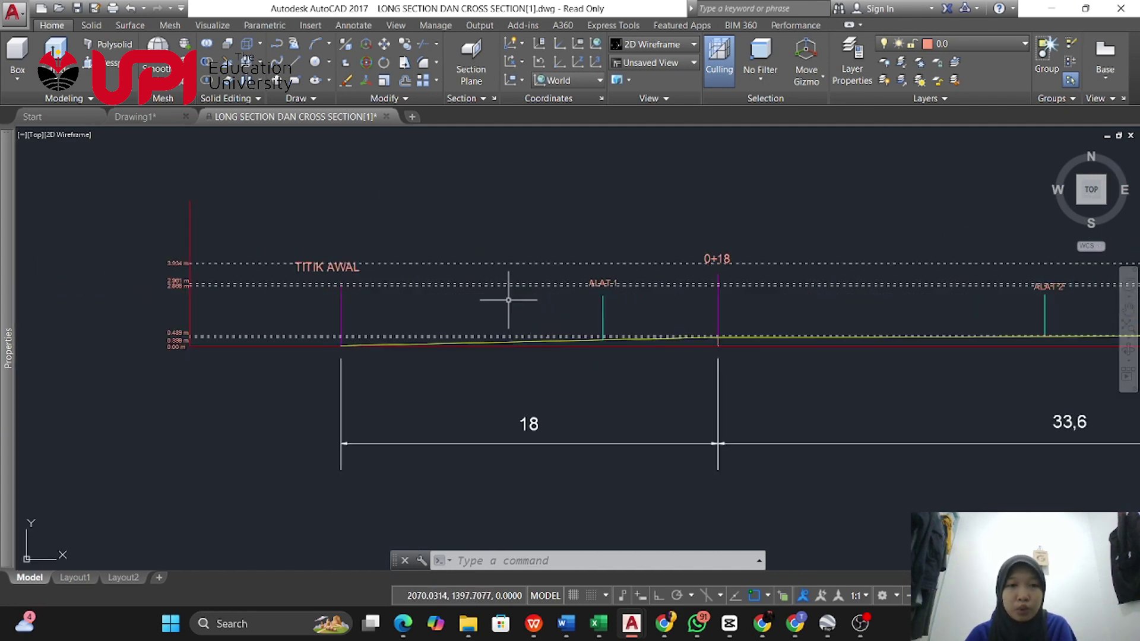
In Drawing1, draw a horizontal baseline polyline about 37 units long with Ortho on
left_click(134, 118)
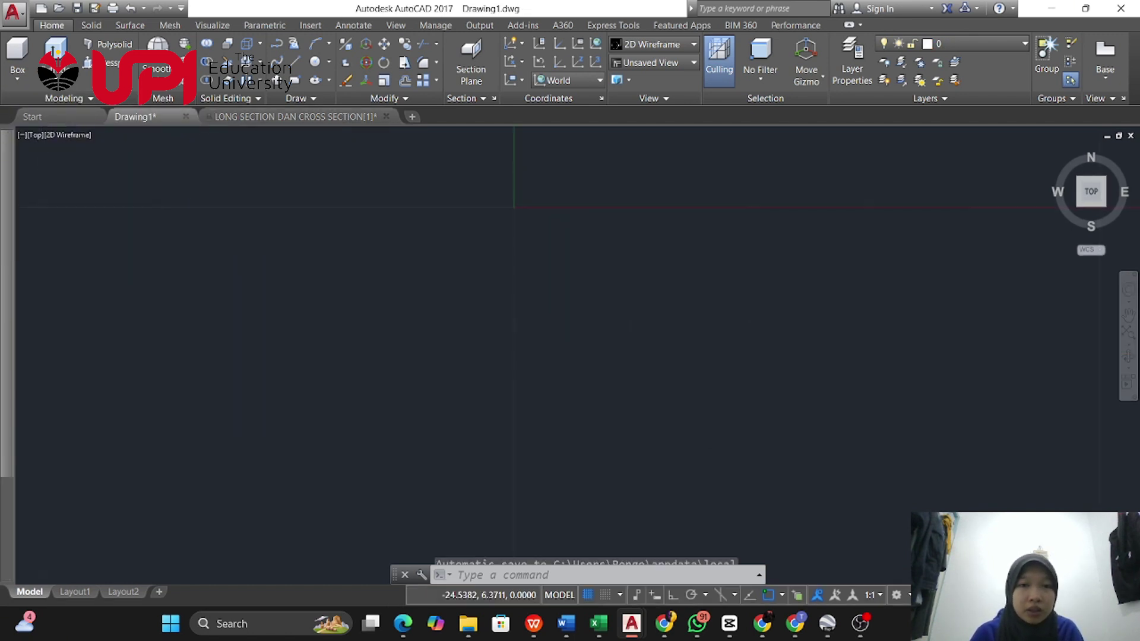
left_click_drag(689, 183, 621, 424)
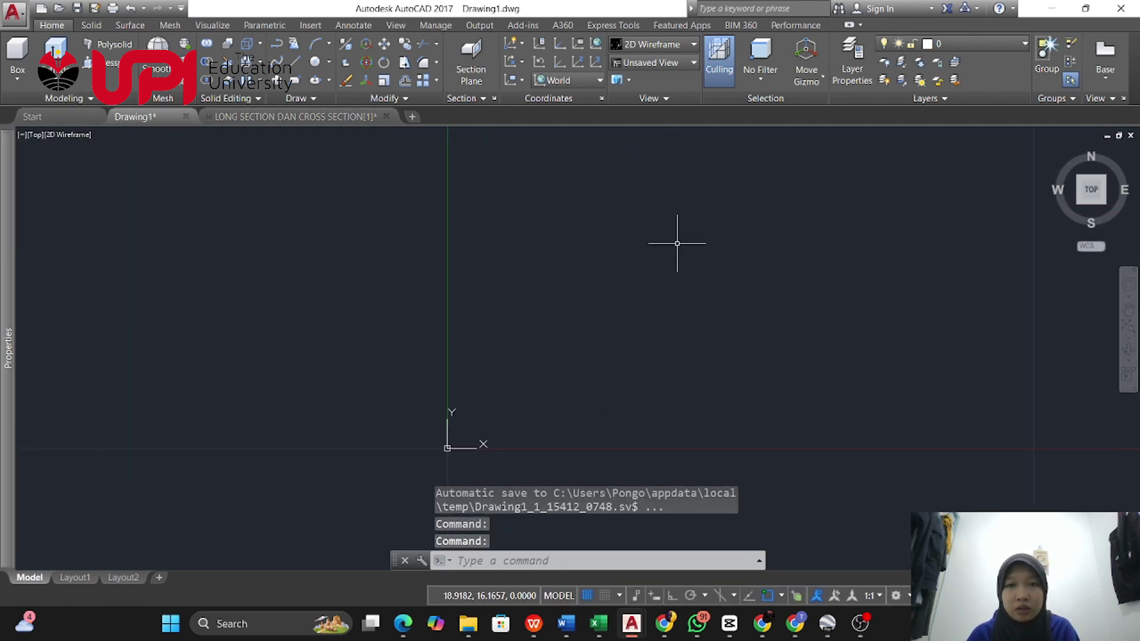
left_click_drag(677, 243, 498, 353)
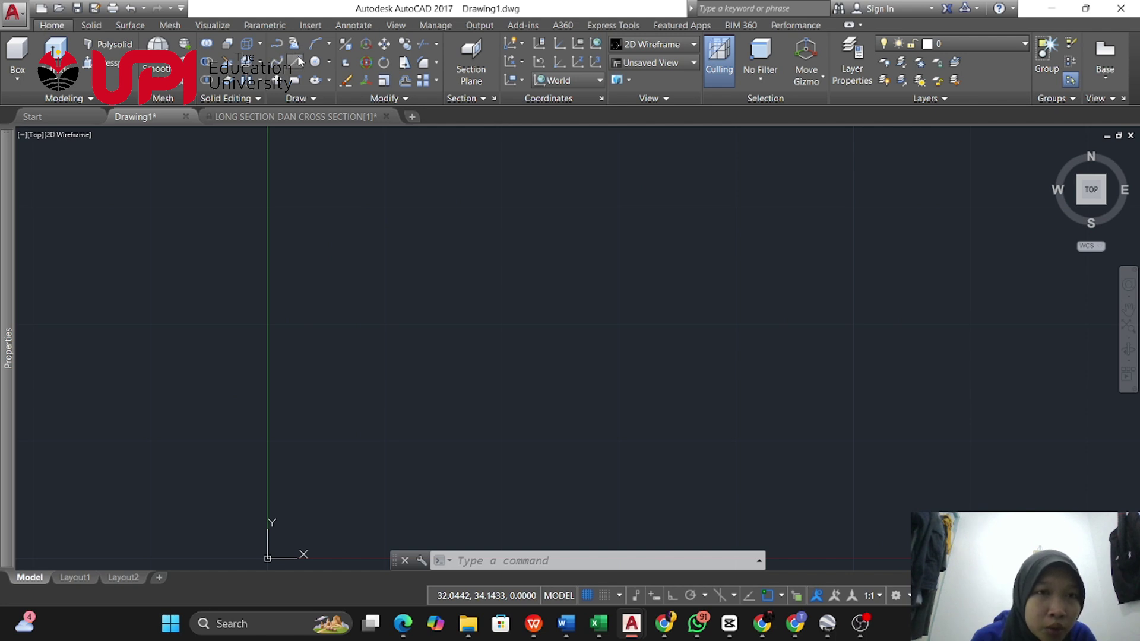
type("pl")
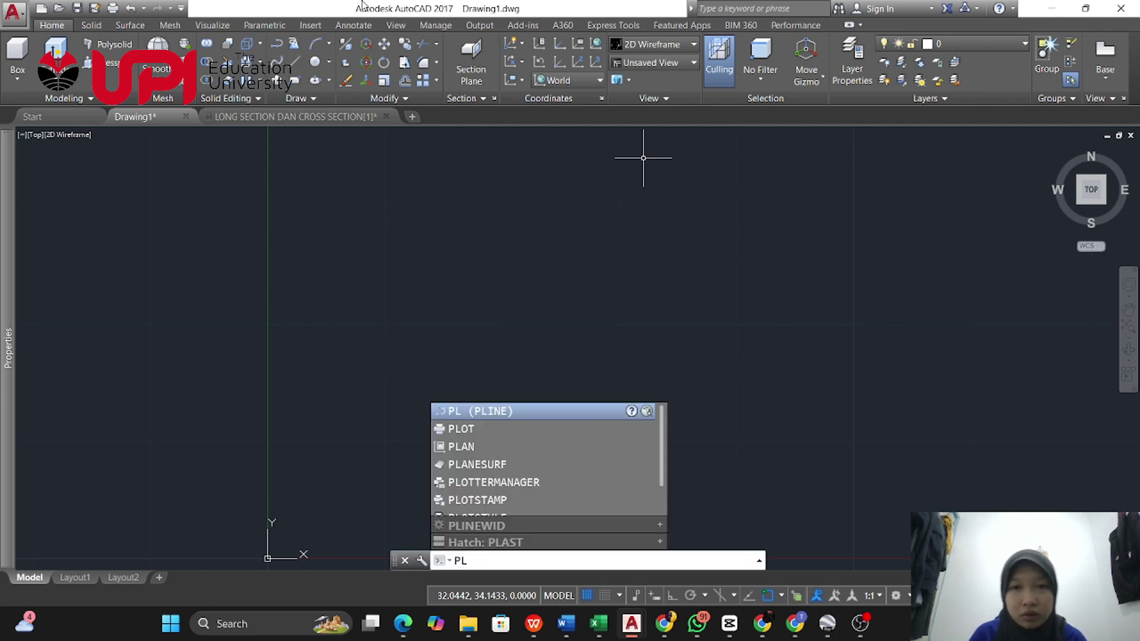
key("Return")
left_click(388, 252)
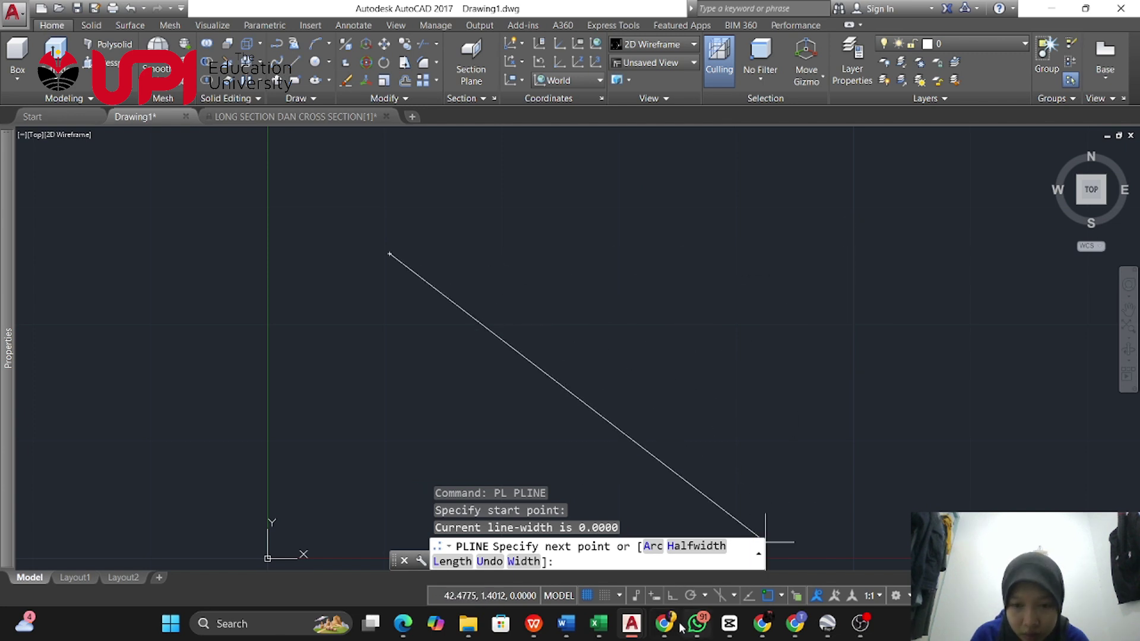
left_click(673, 595)
left_click(819, 248)
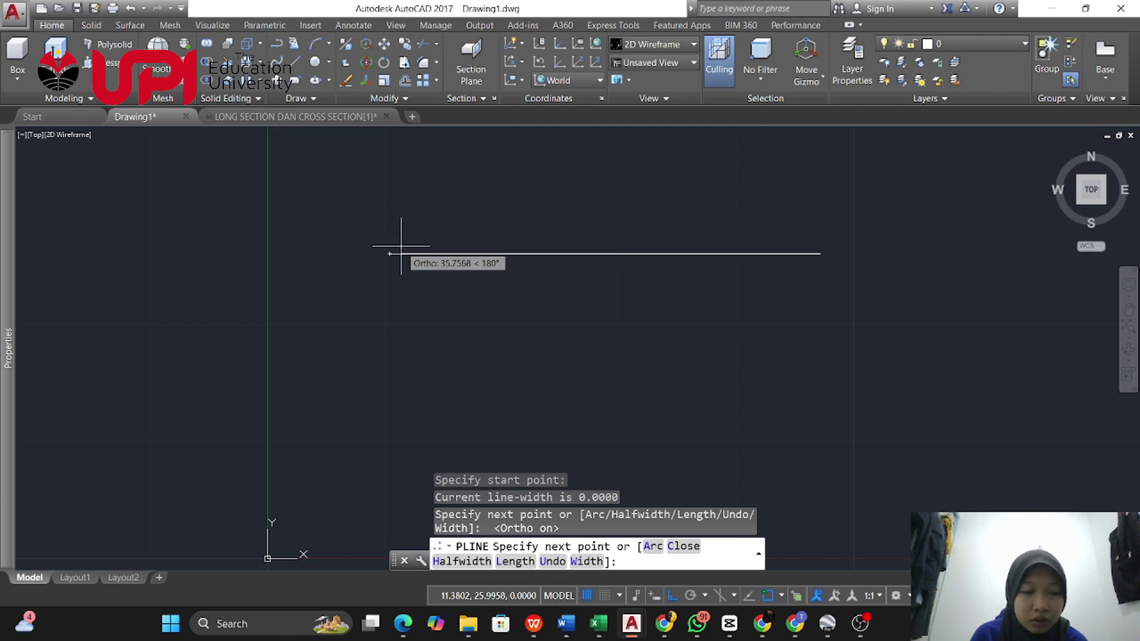
key("Escape")
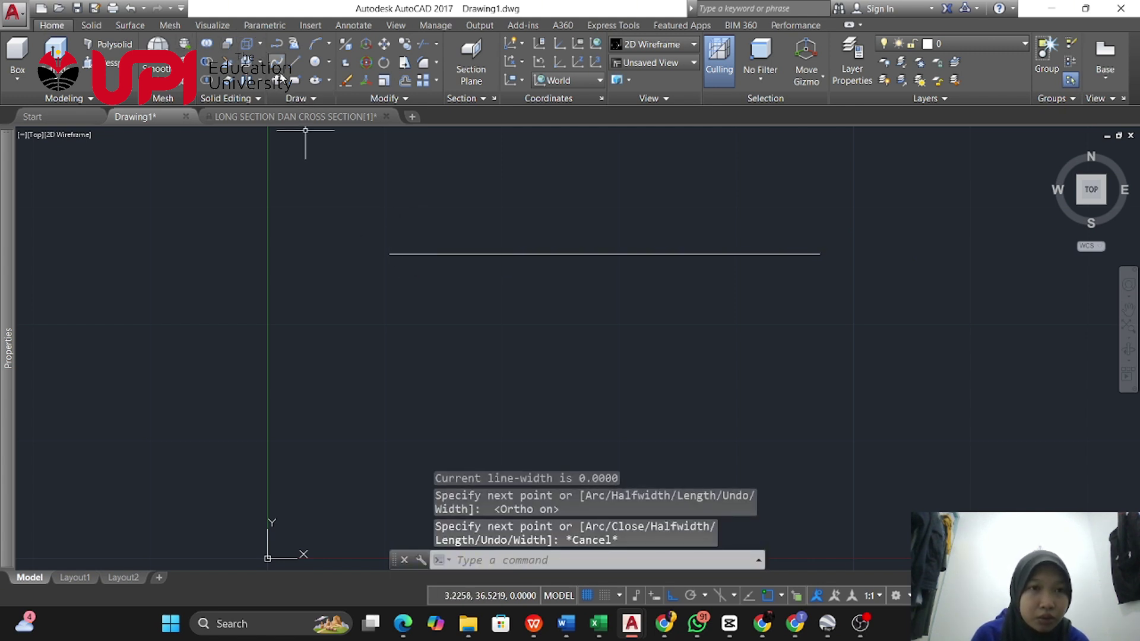
Draw a vertical polyline about 5 units tall, rising from the baseline's left end
type("pl")
key("Return")
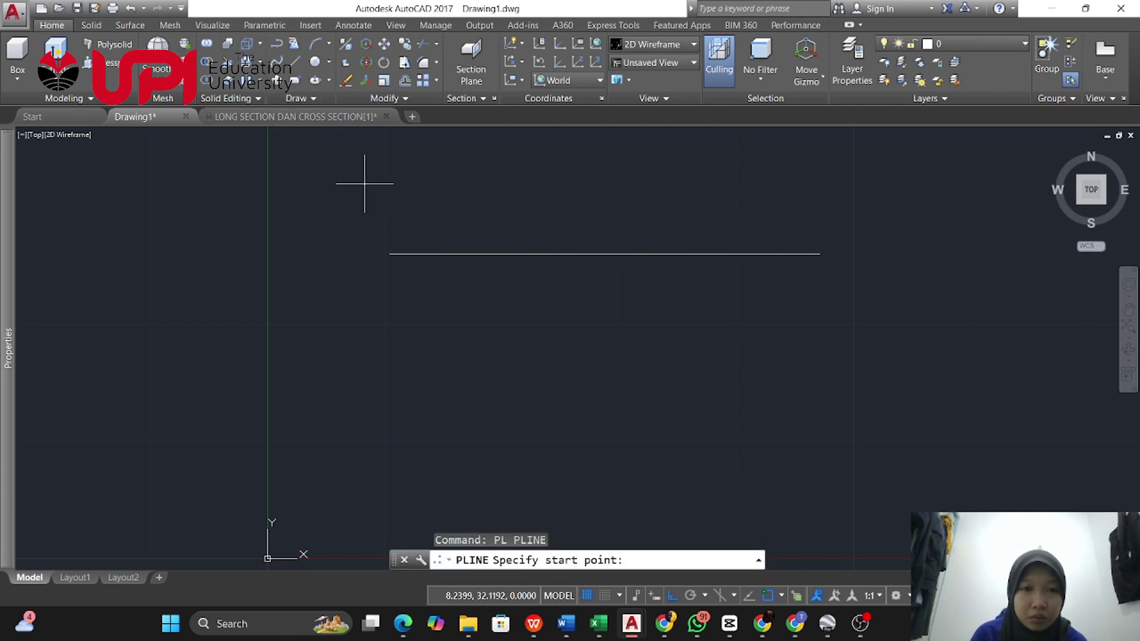
left_click(389, 253)
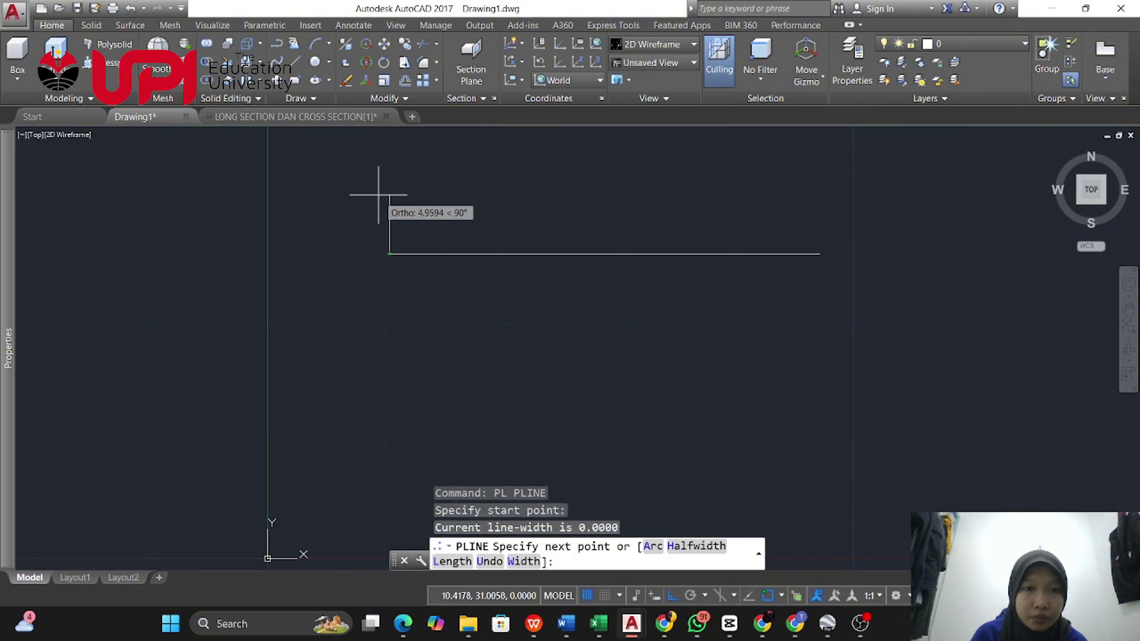
left_click(389, 195)
key("Escape")
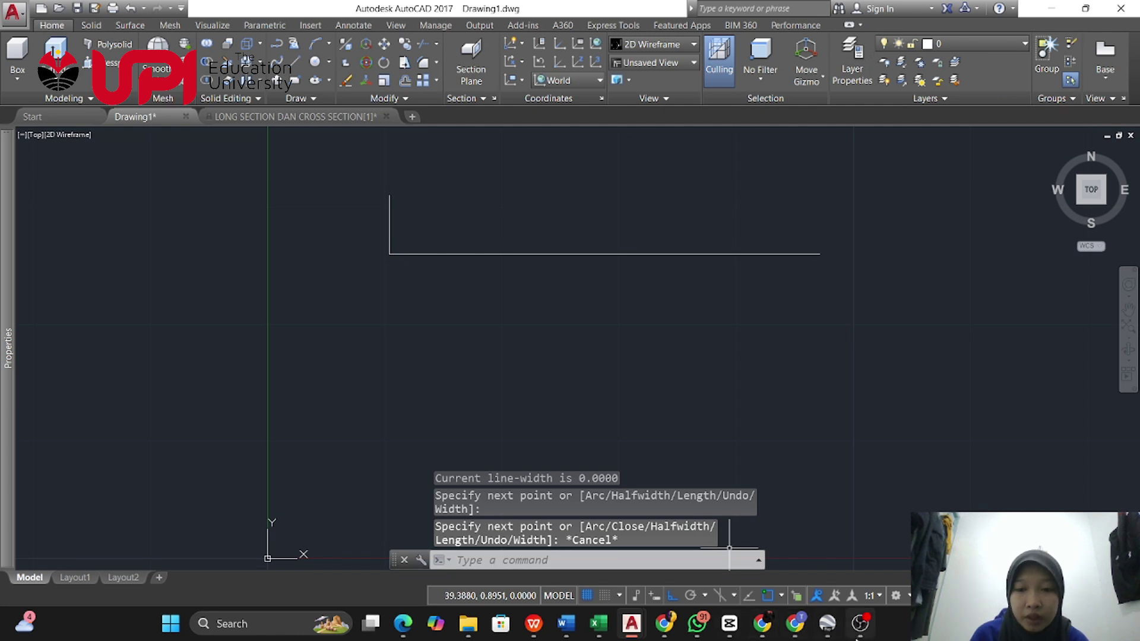
Offset the vertical line 18 units to the right to mark the next station on the baseline
mouse_move(838, 626)
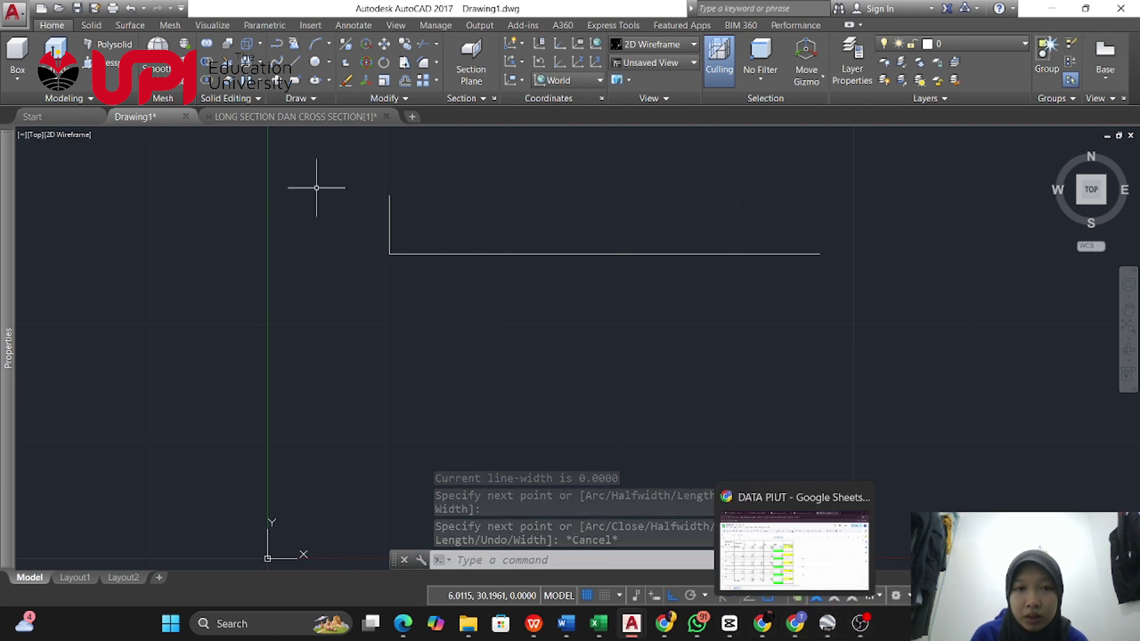
scroll(381, 247, "up", 2)
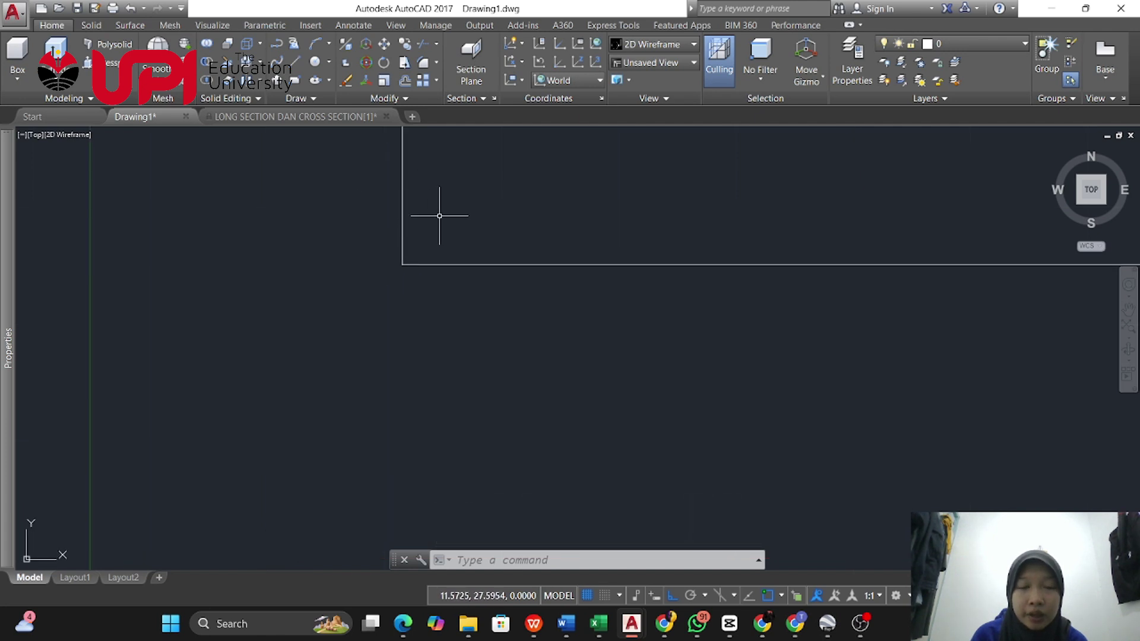
left_click_drag(493, 196, 470, 258)
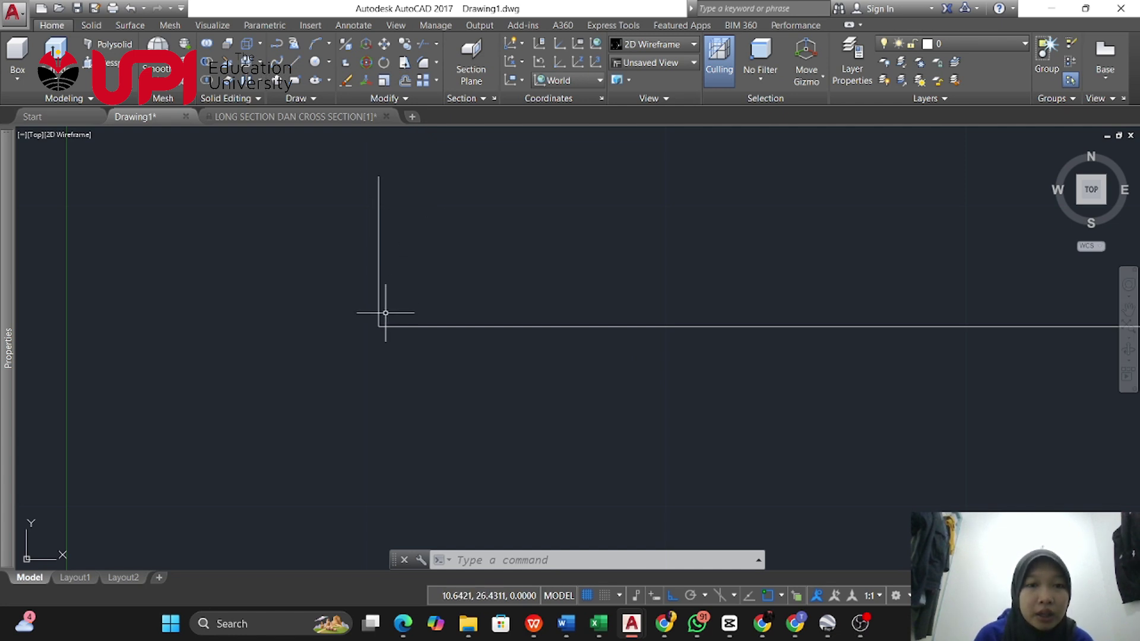
mouse_move(836, 326)
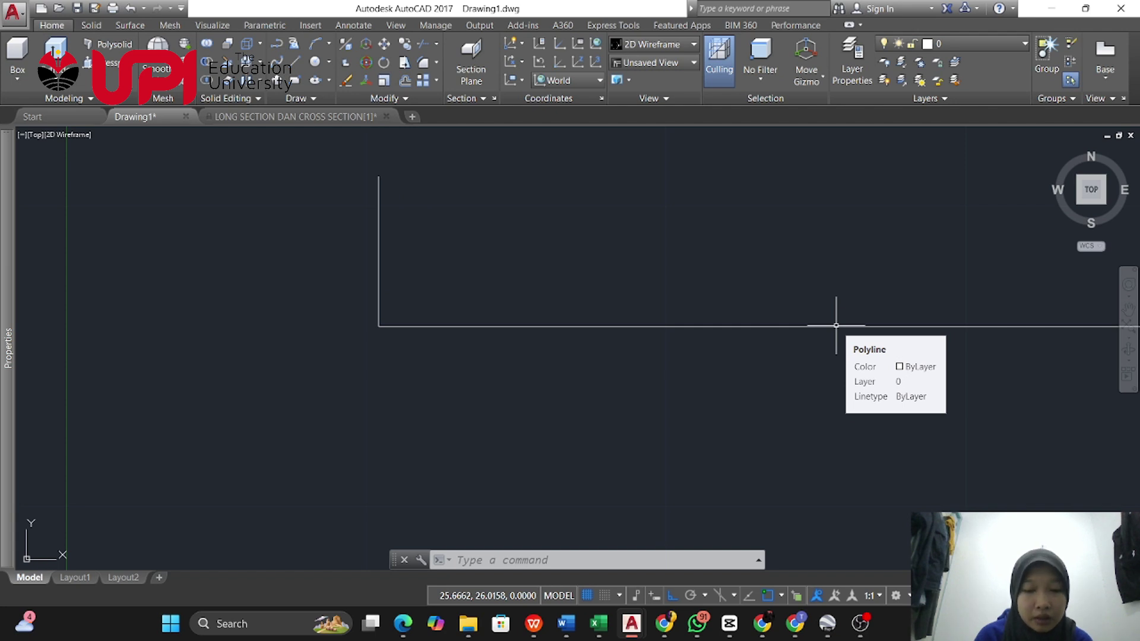
left_click(387, 224)
left_click(354, 233)
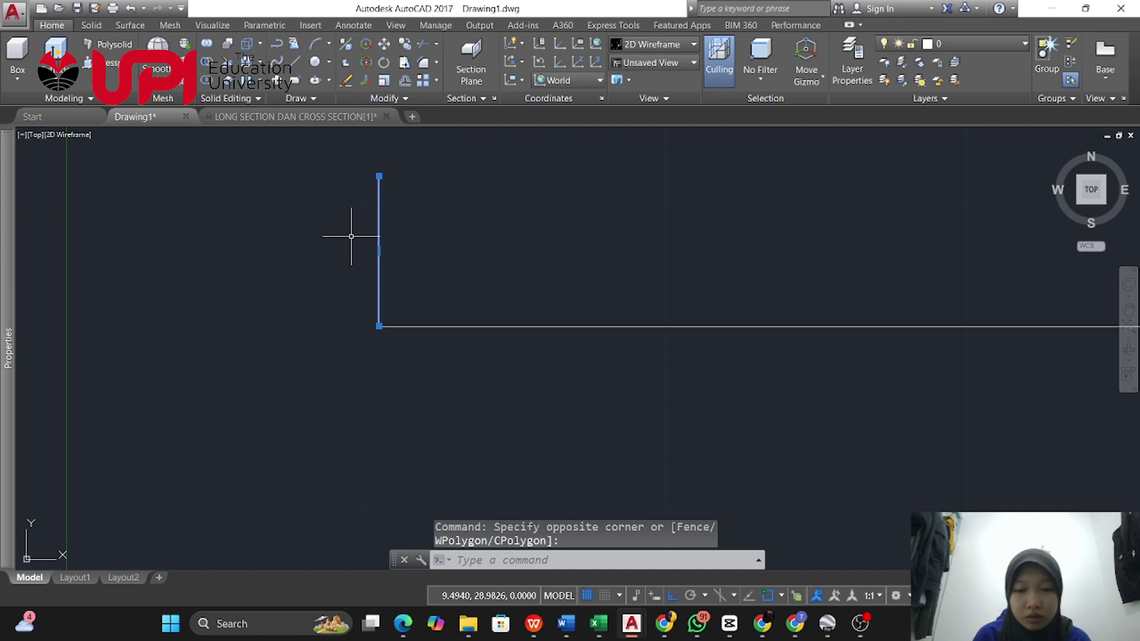
type("o")
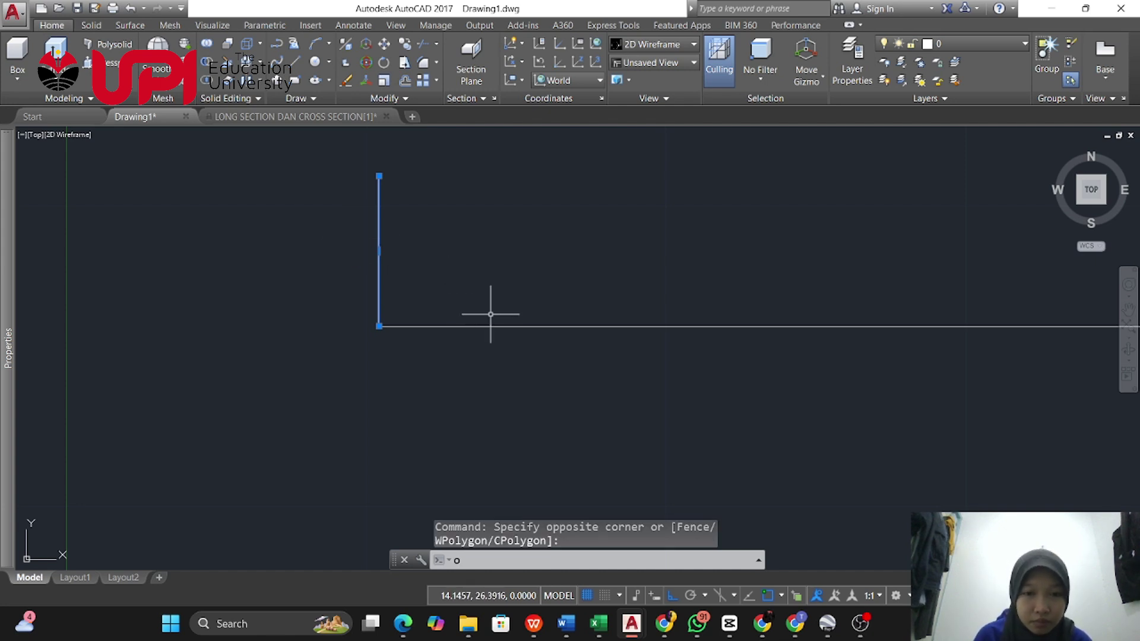
key("Return")
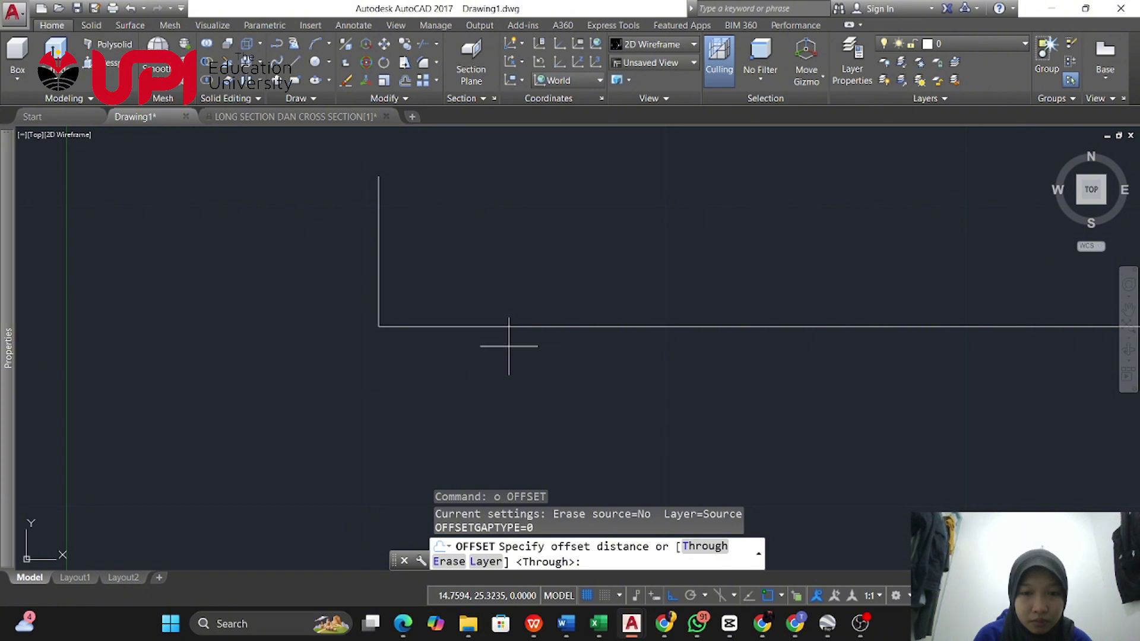
type("1")
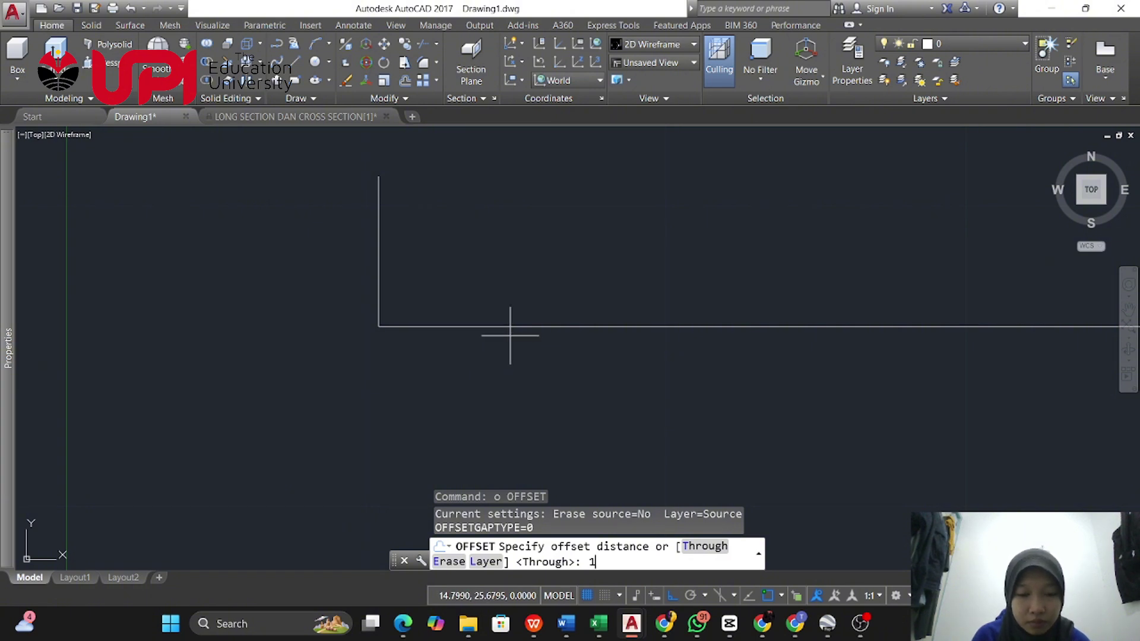
type("8")
key("Return")
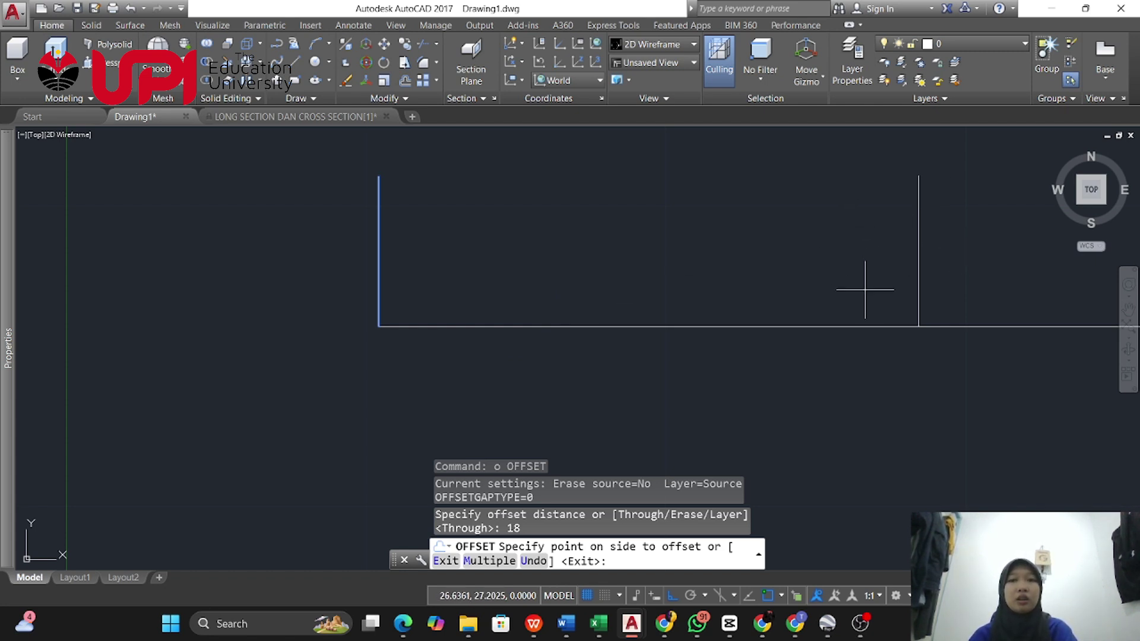
scroll(794, 315, "up", 2)
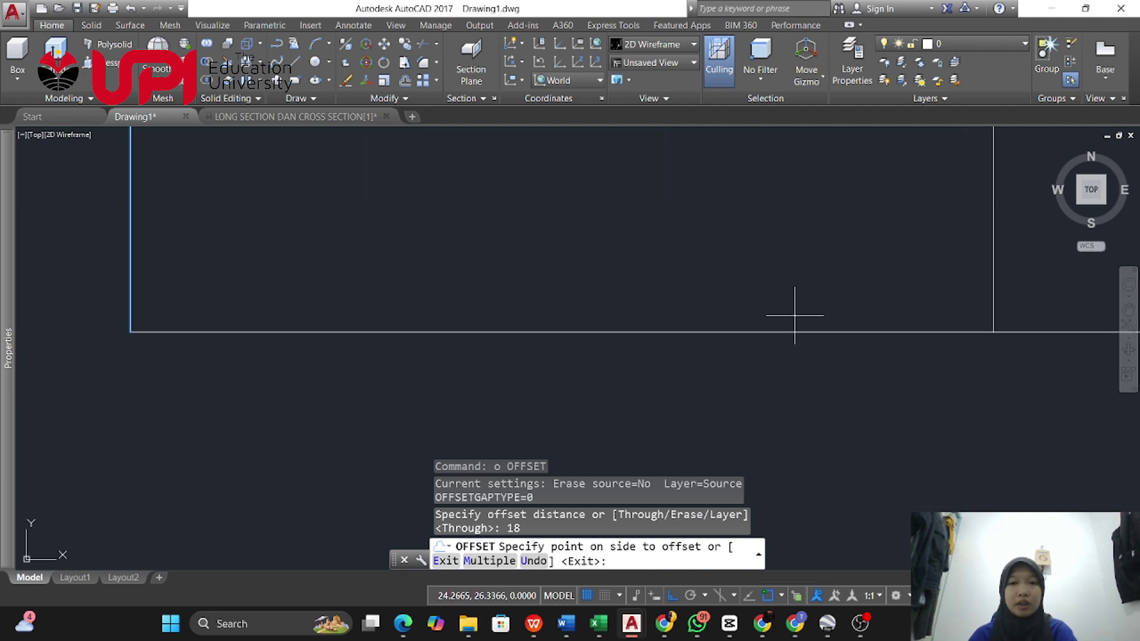
scroll(794, 308, "down", 4)
scroll(781, 333, "up", 2)
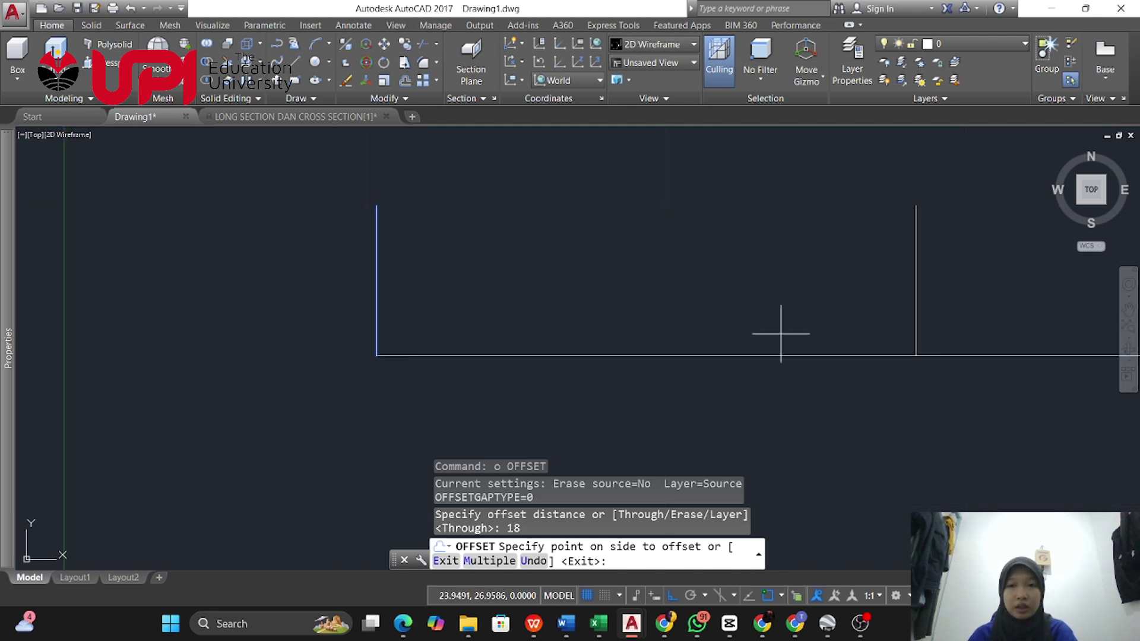
left_click(780, 354)
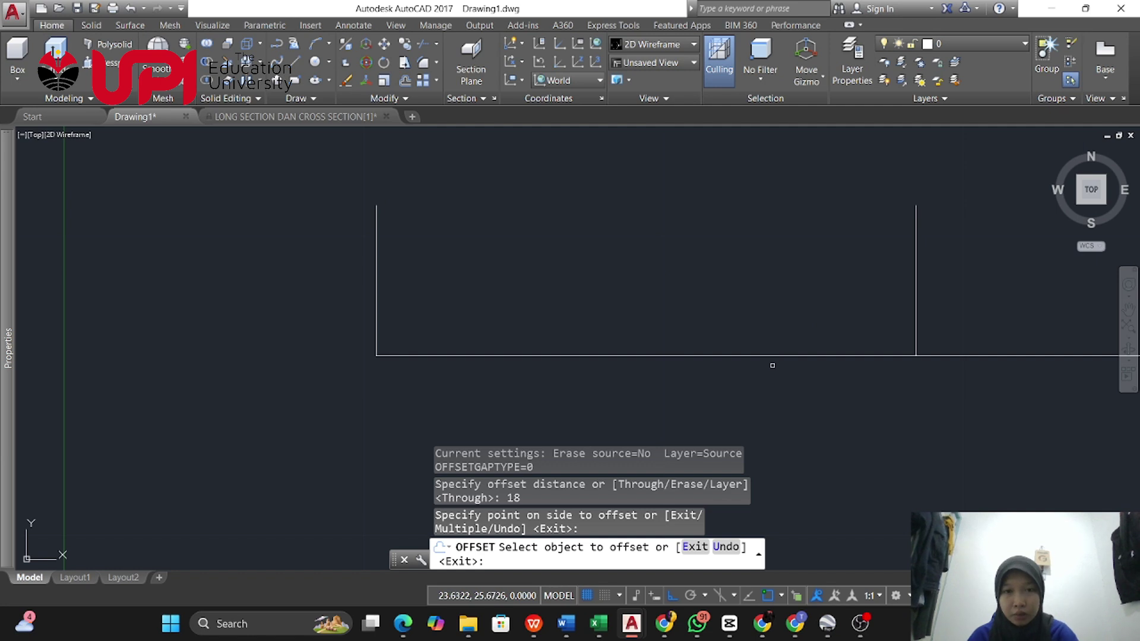
key("Escape")
Offset the baseline upward by a distance of about 0.65 units set with two picked points
left_click(770, 363)
left_click(767, 336)
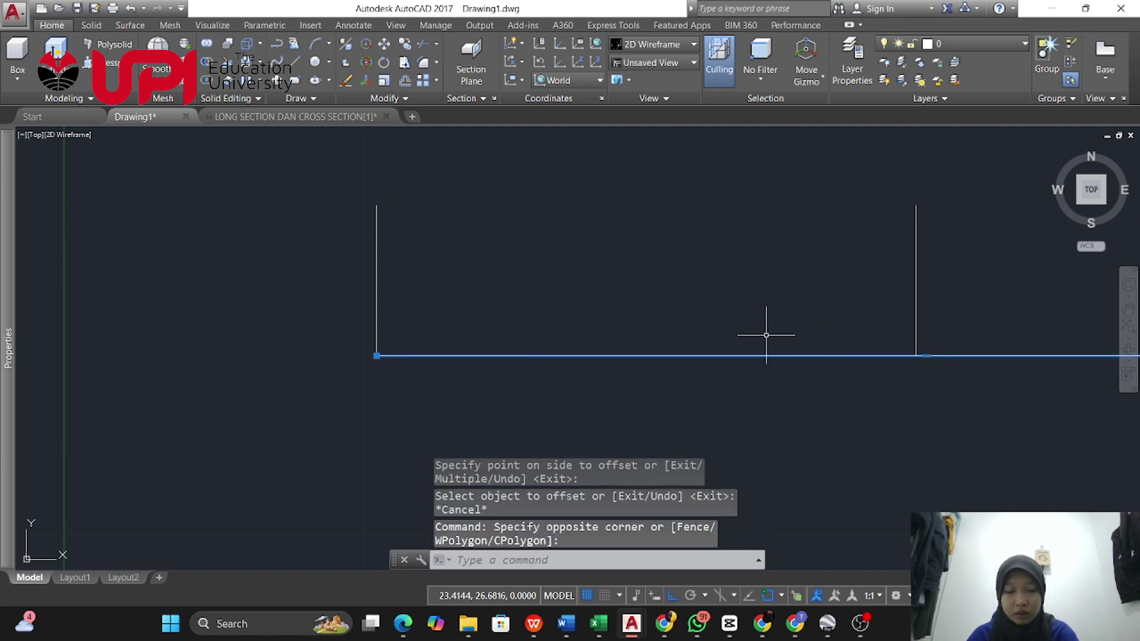
type("p")
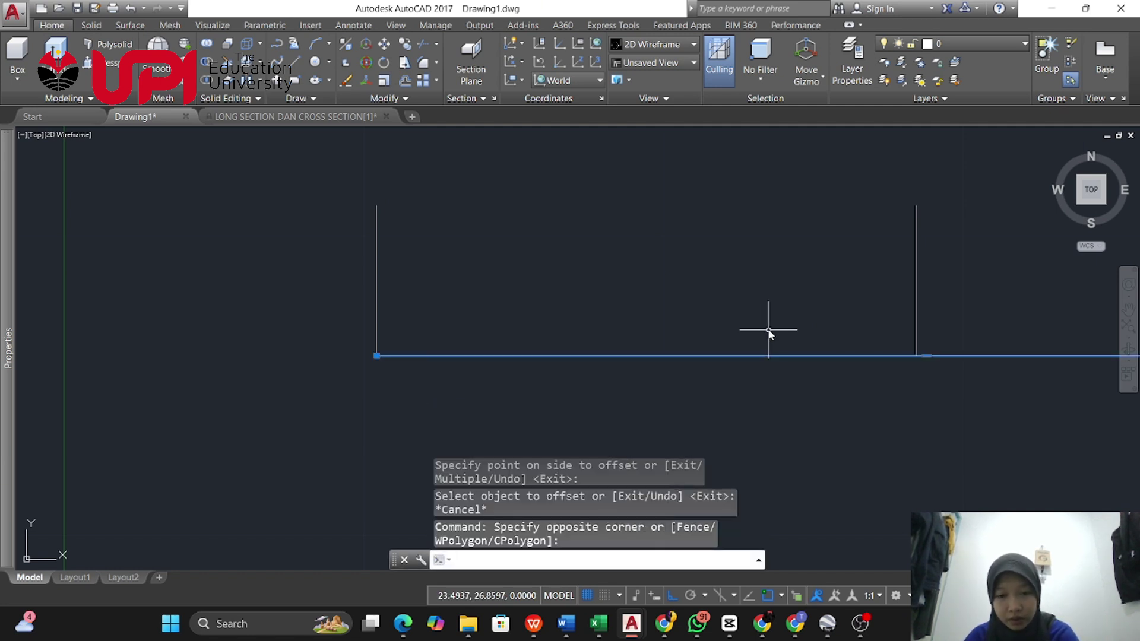
type("o")
key("Return")
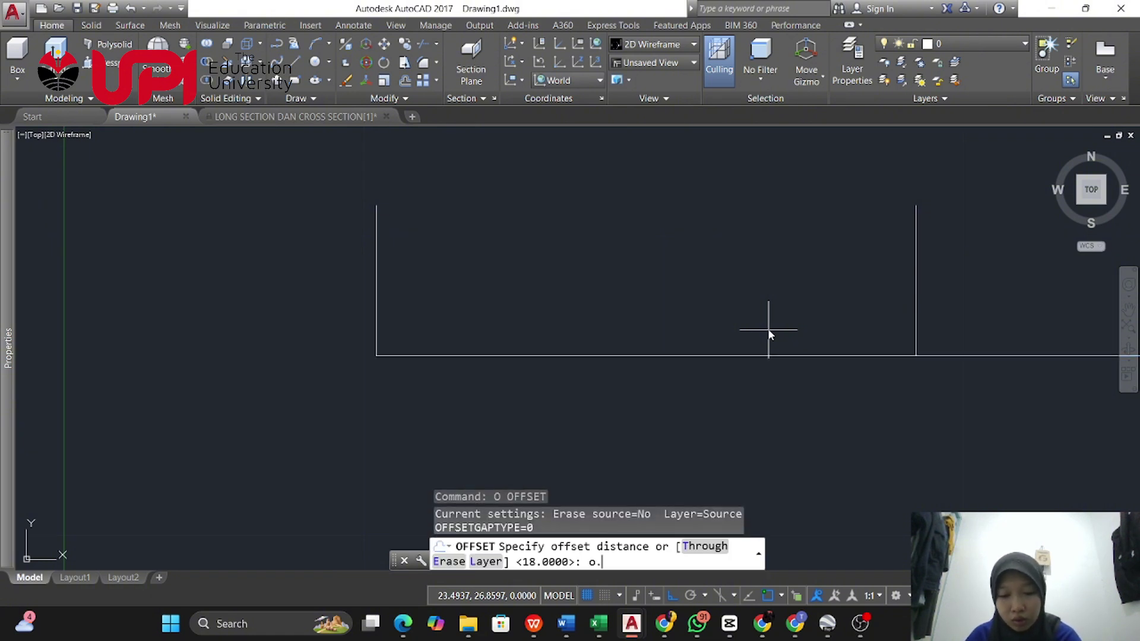
type("o.399")
key("Return")
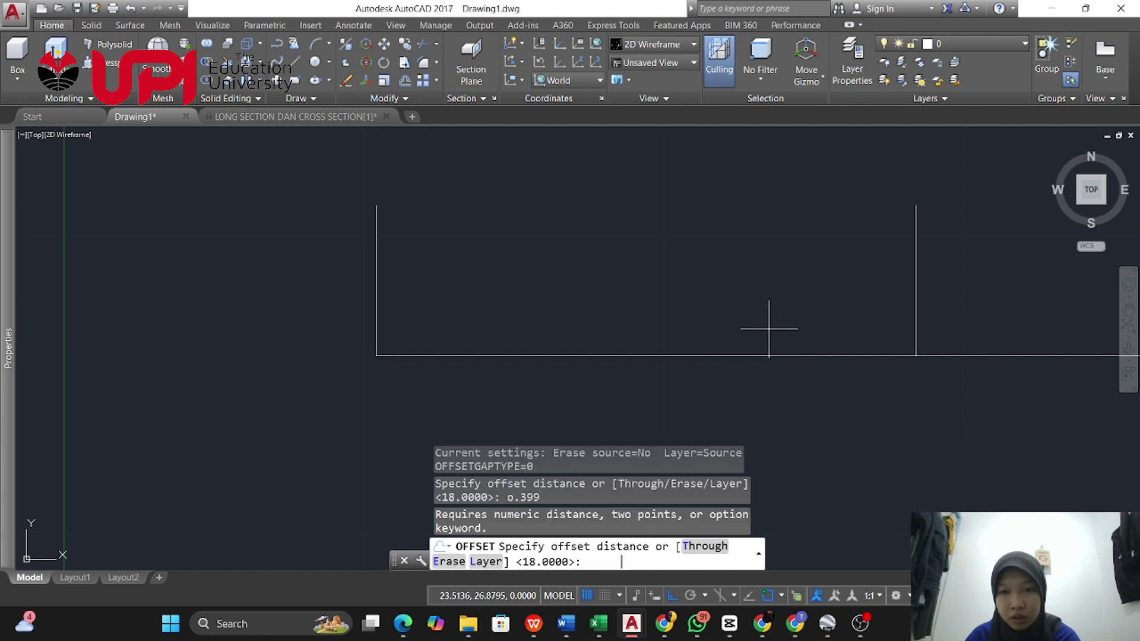
left_click(766, 362)
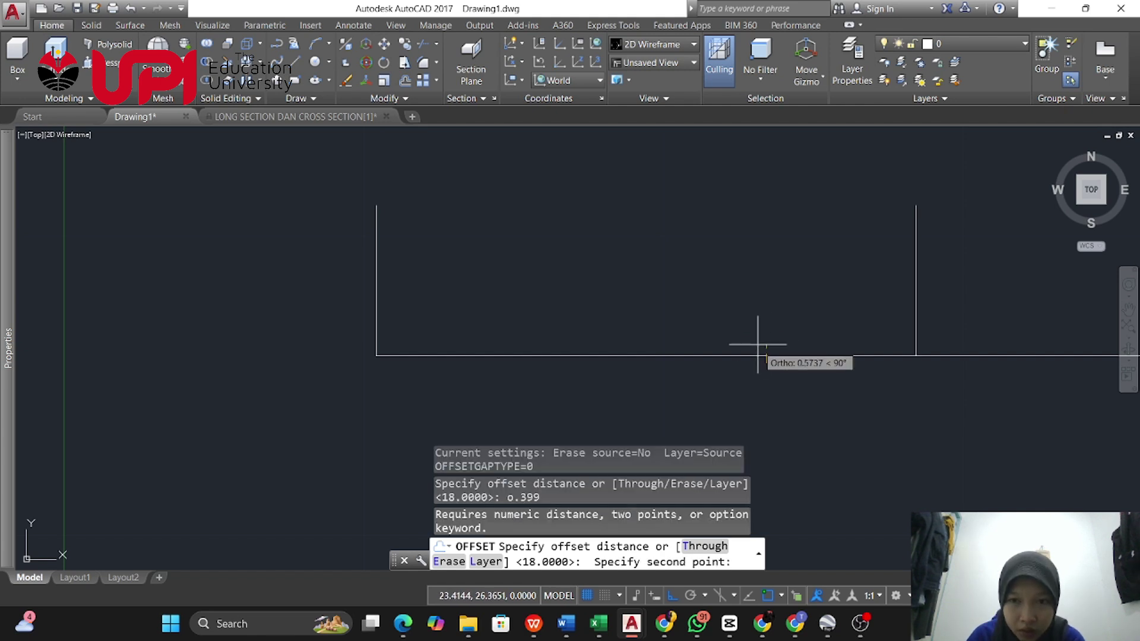
left_click(756, 344)
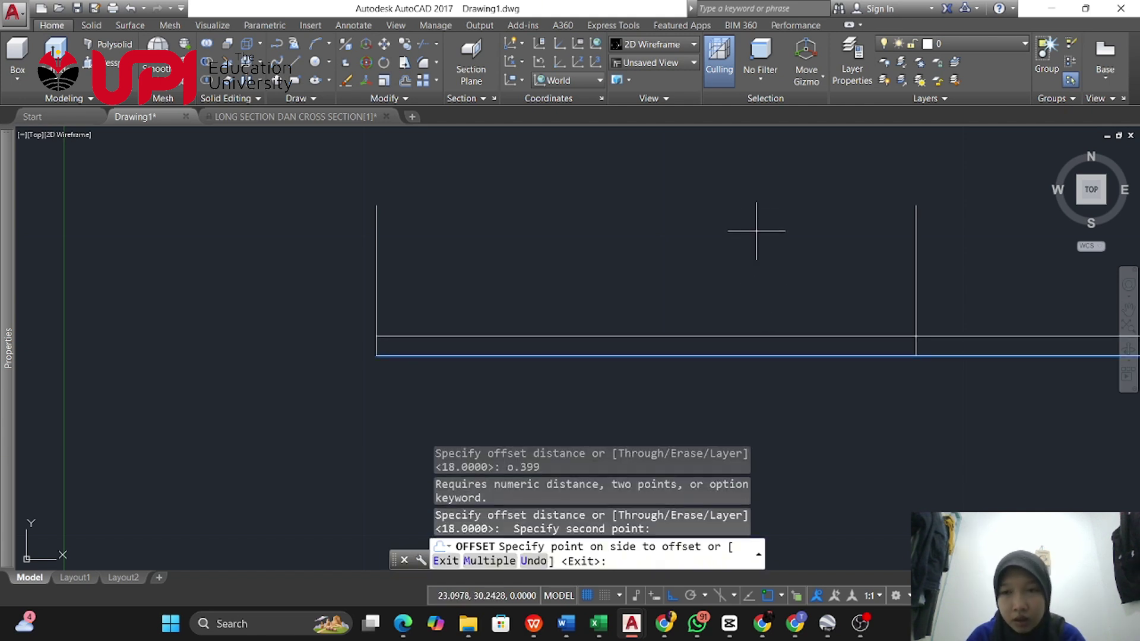
left_click_drag(756, 234, 679, 320)
left_click(673, 297)
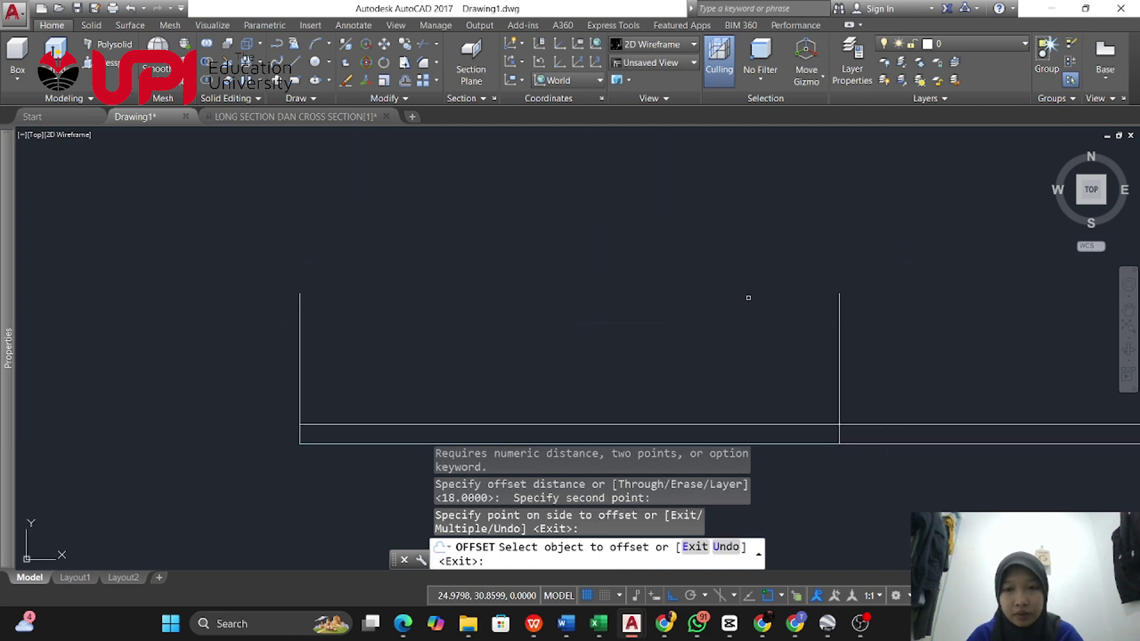
left_click_drag(725, 392, 733, 327)
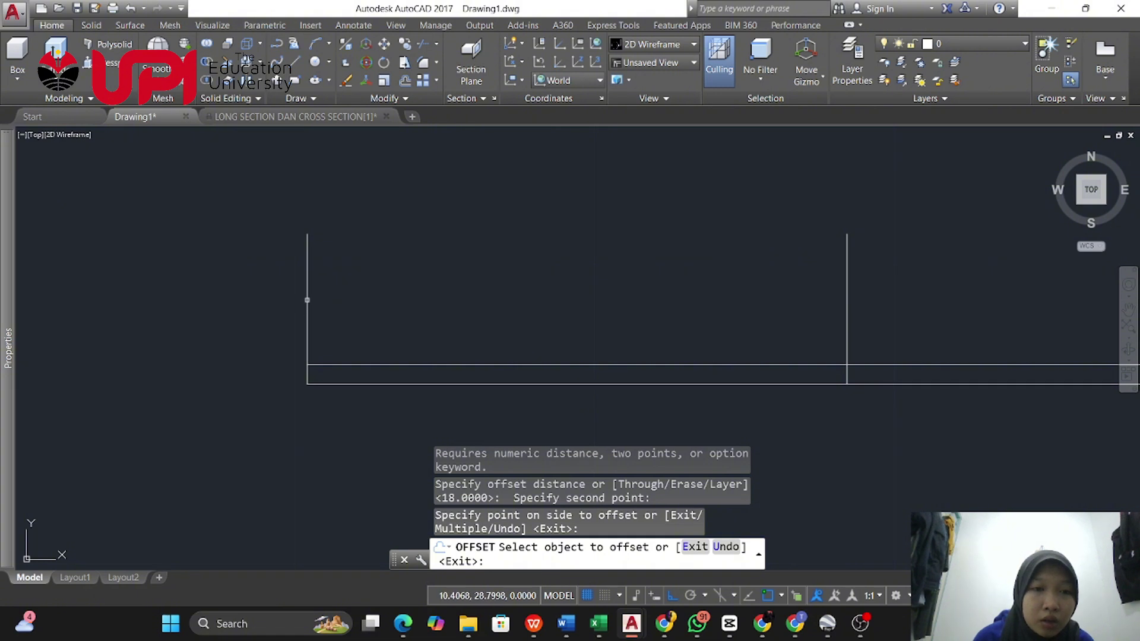
left_click(306, 299)
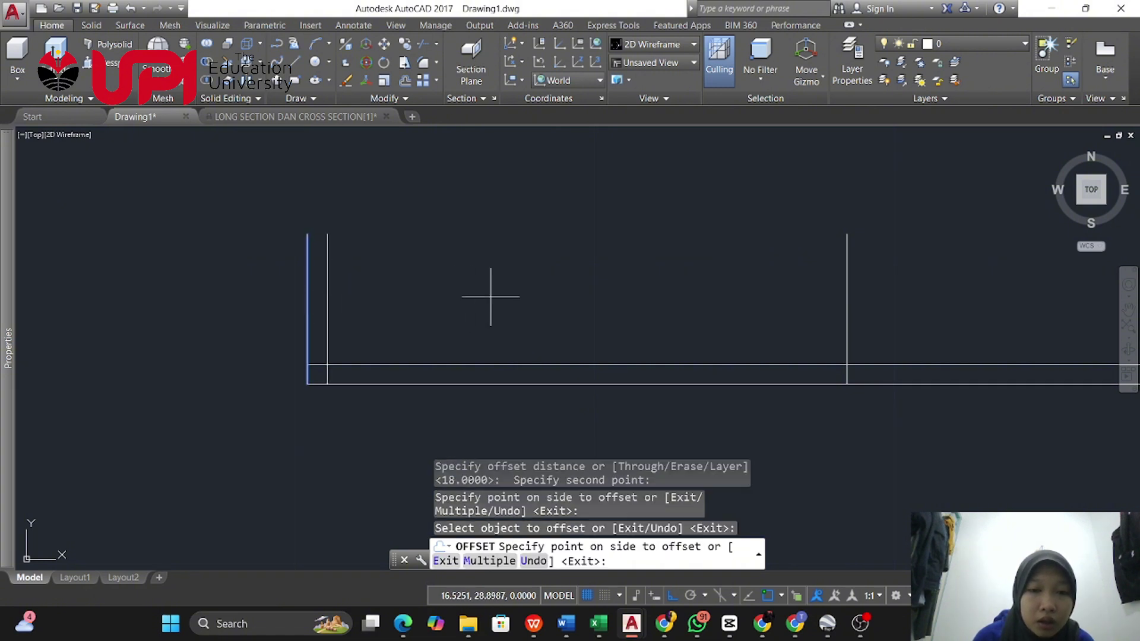
key("Escape")
Try to offset the leftmost vertical line by a distance of 12.5 units
left_click(351, 281)
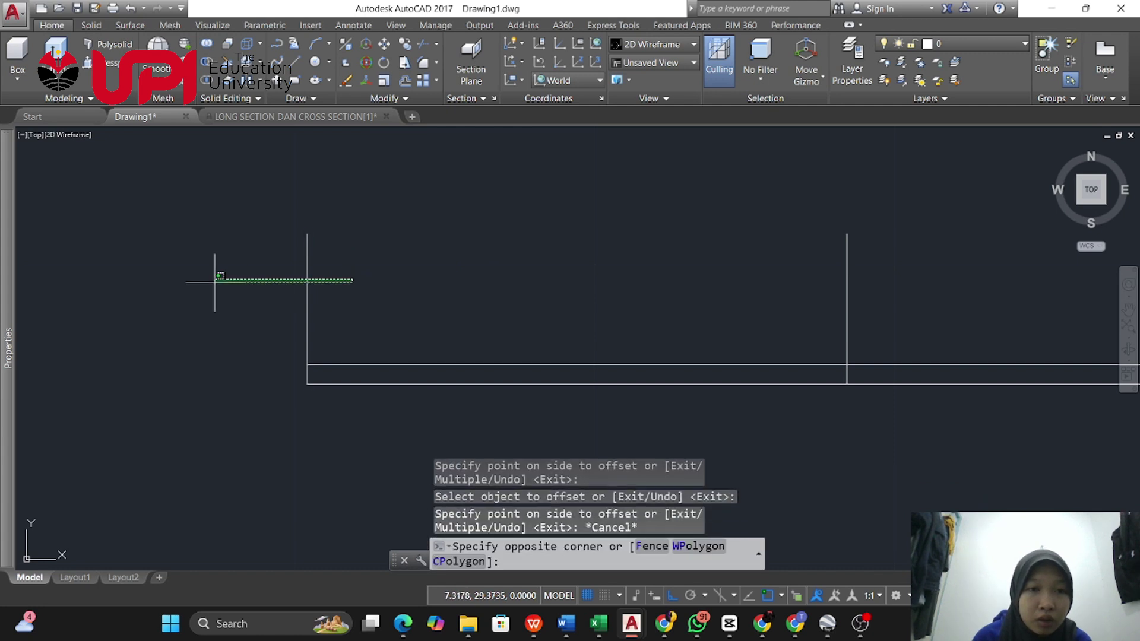
left_click(214, 282)
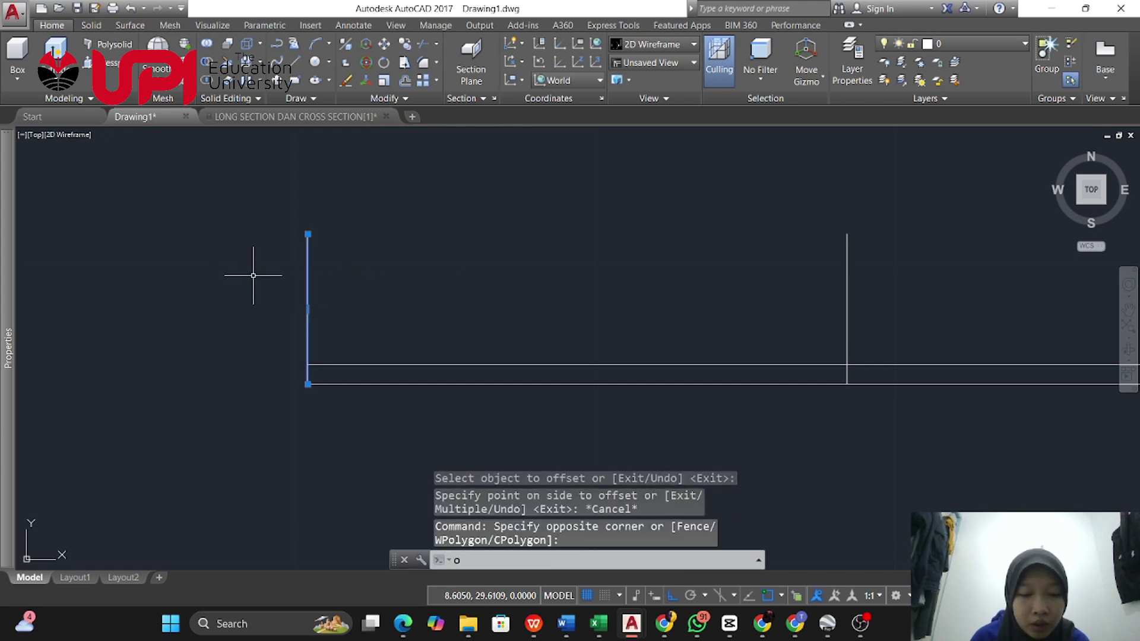
type("of")
key("Return")
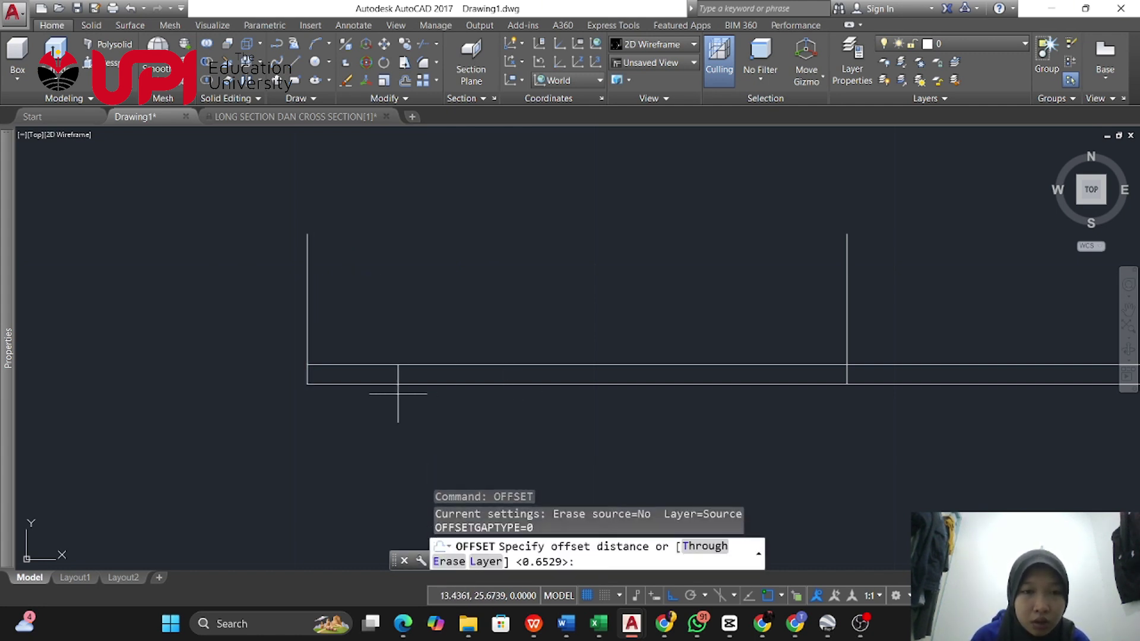
left_click(307, 286)
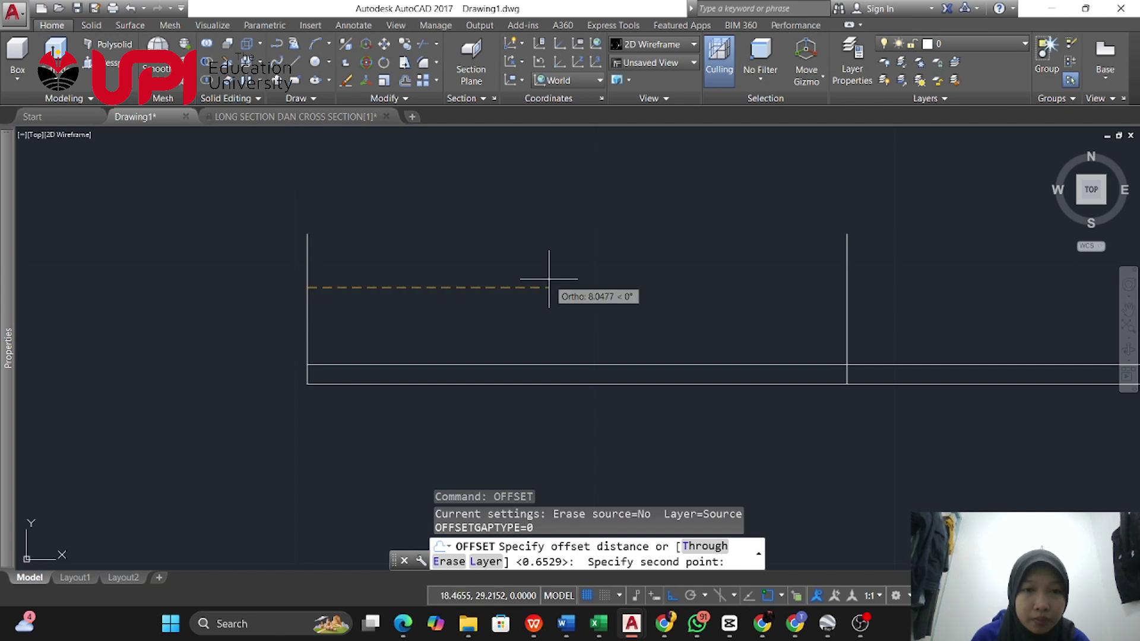
type("12.")
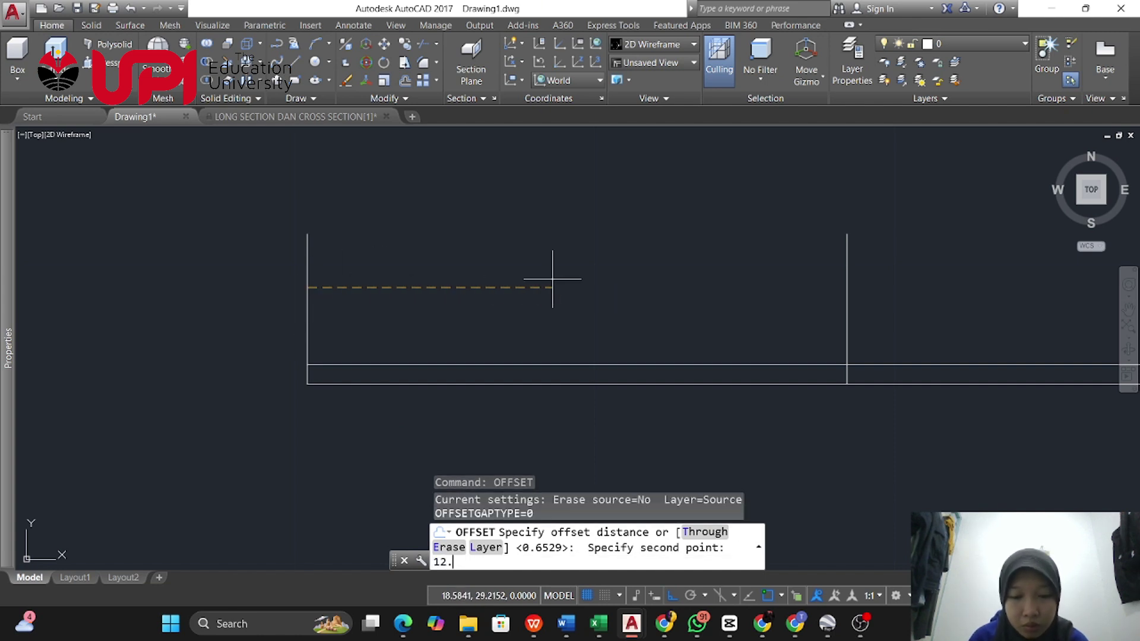
type("5")
key("Return")
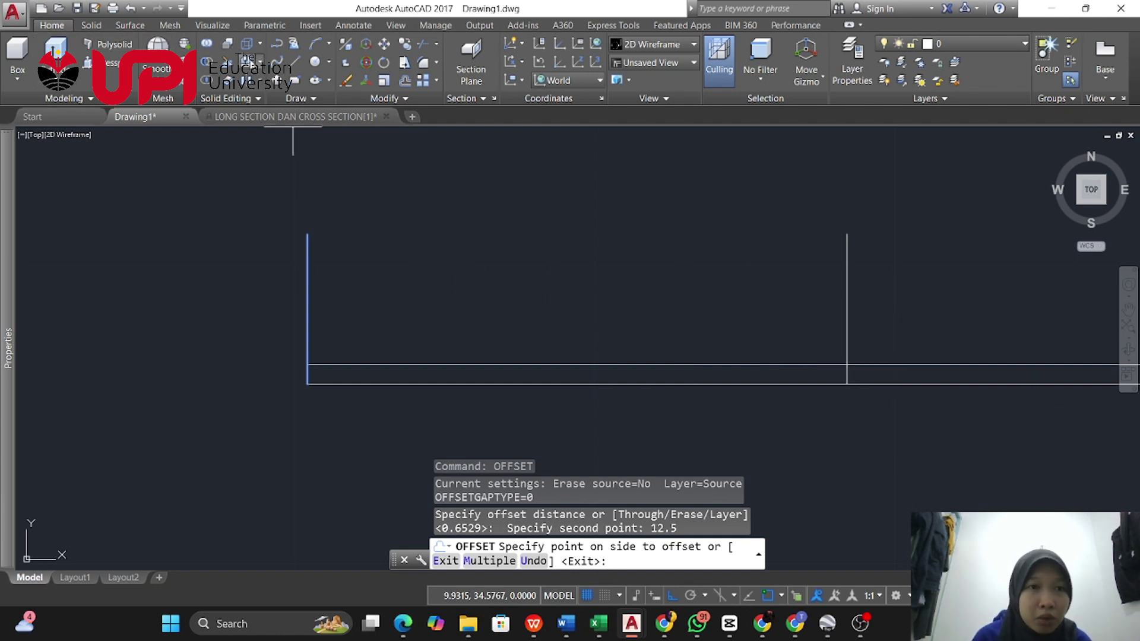
left_click(291, 70)
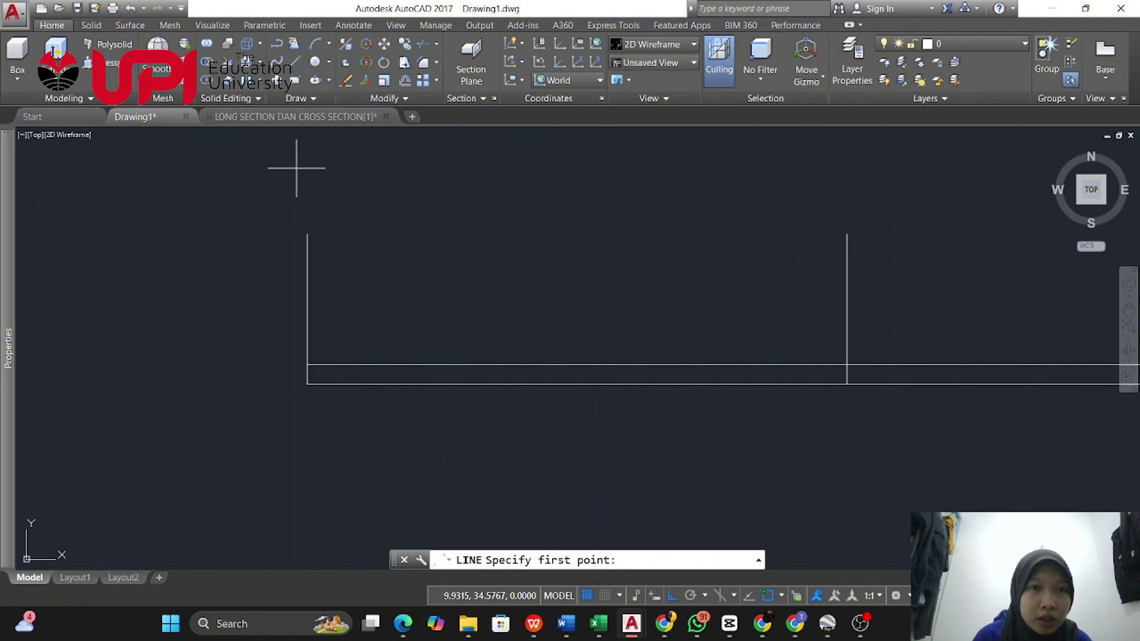
left_click(307, 384)
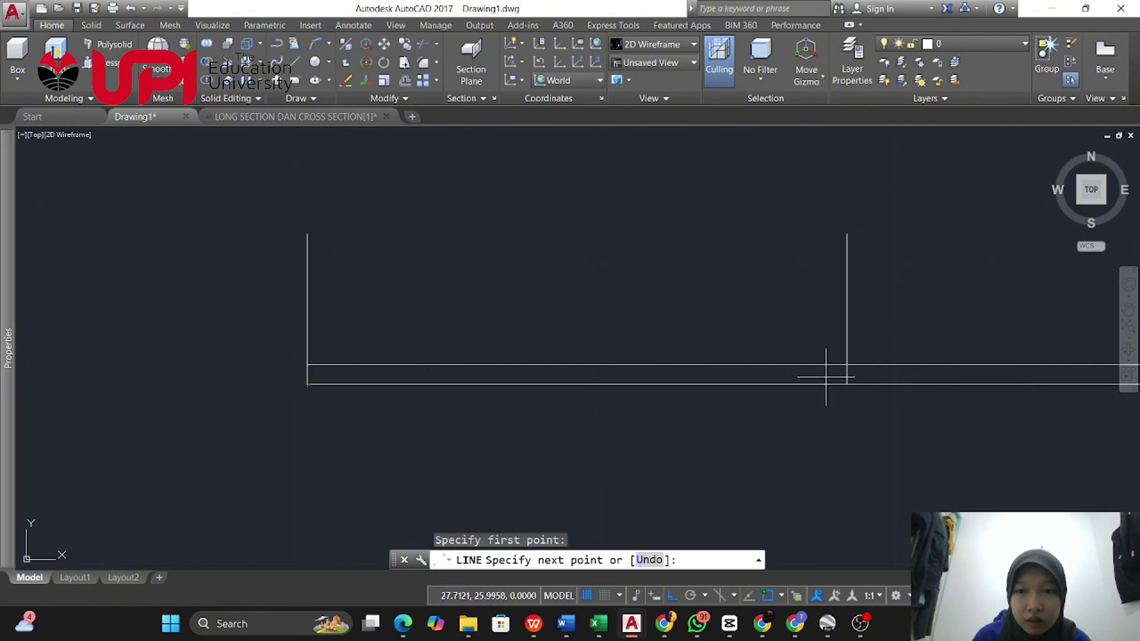
key("ctrl+z")
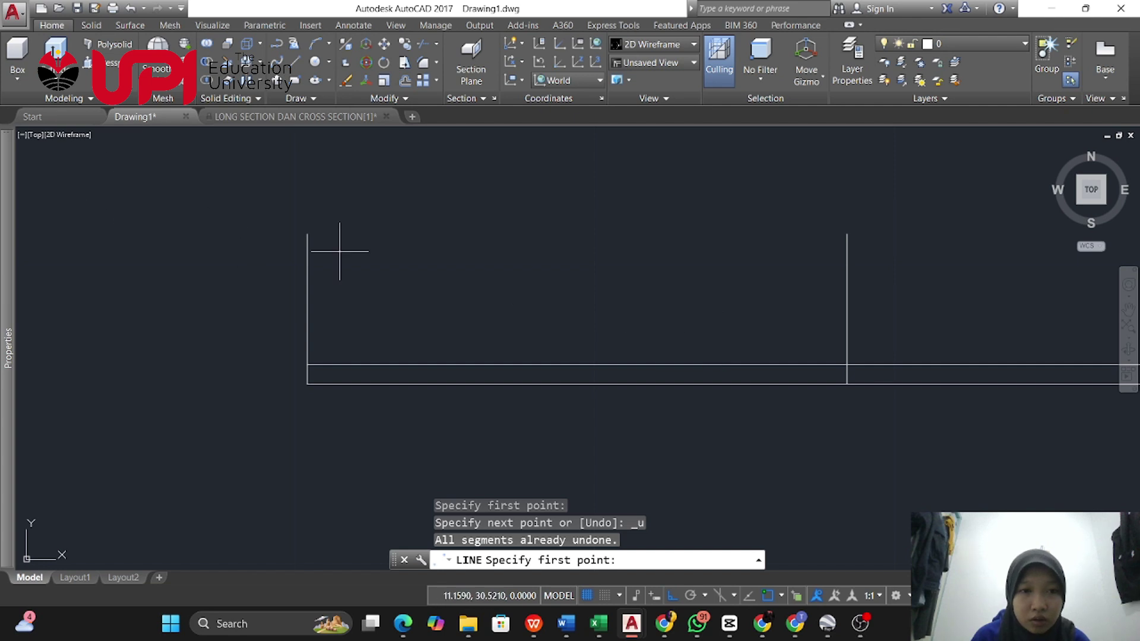
left_click(339, 251)
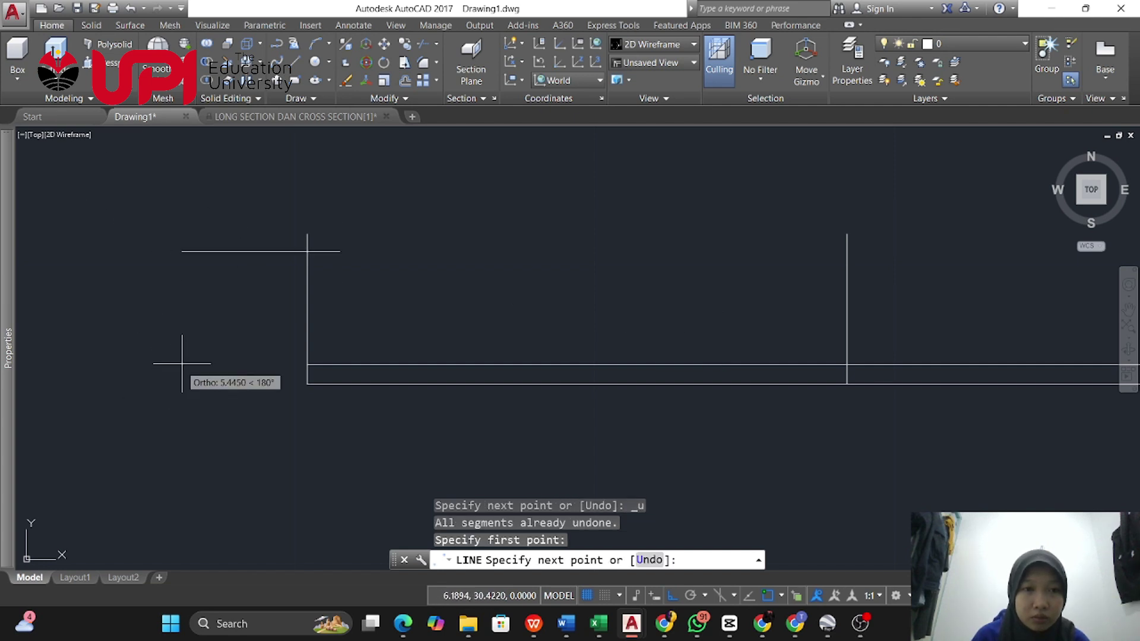
key("Escape")
Offset the leftmost vertical line 12.5 units to the right to mark the intermediate point before the 18-unit station
left_click(325, 296)
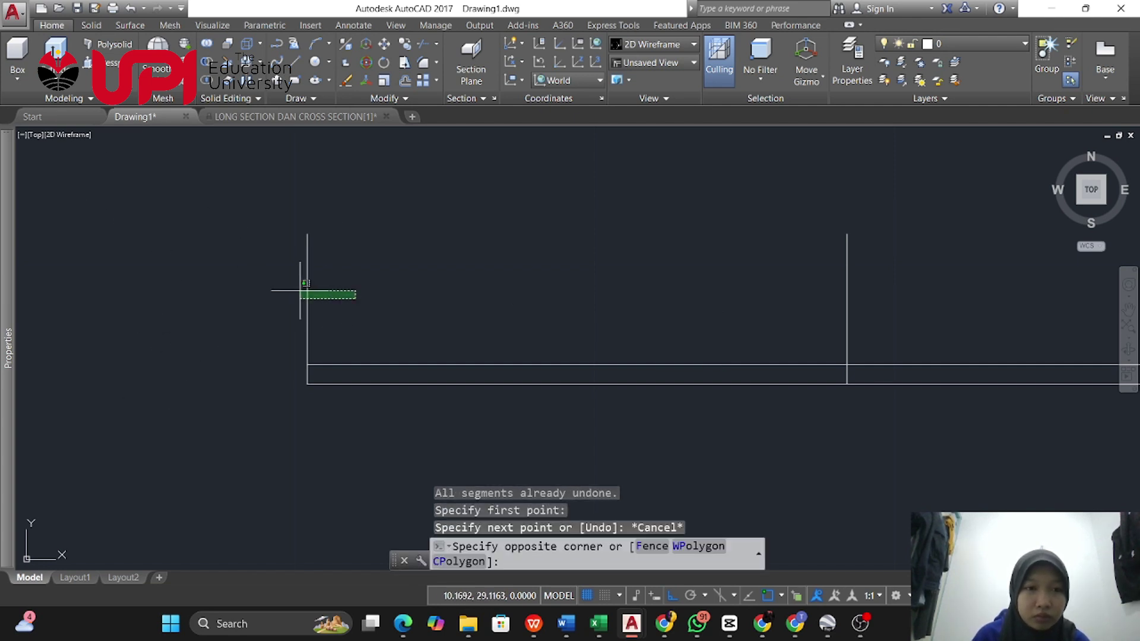
left_click(296, 295)
type("off")
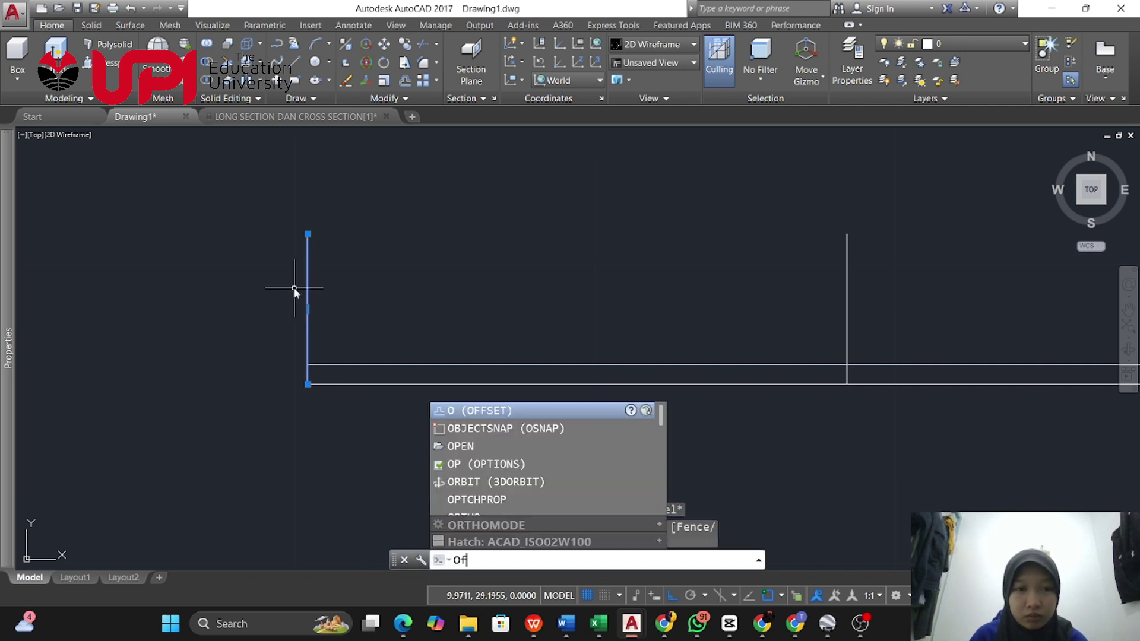
key("Return")
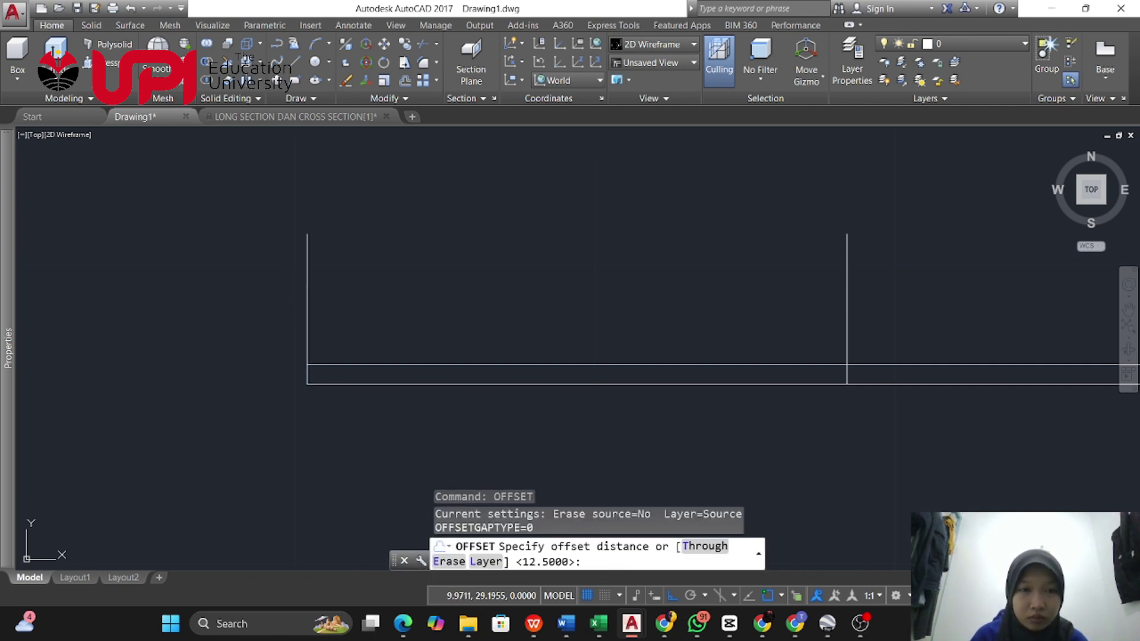
left_click(308, 292)
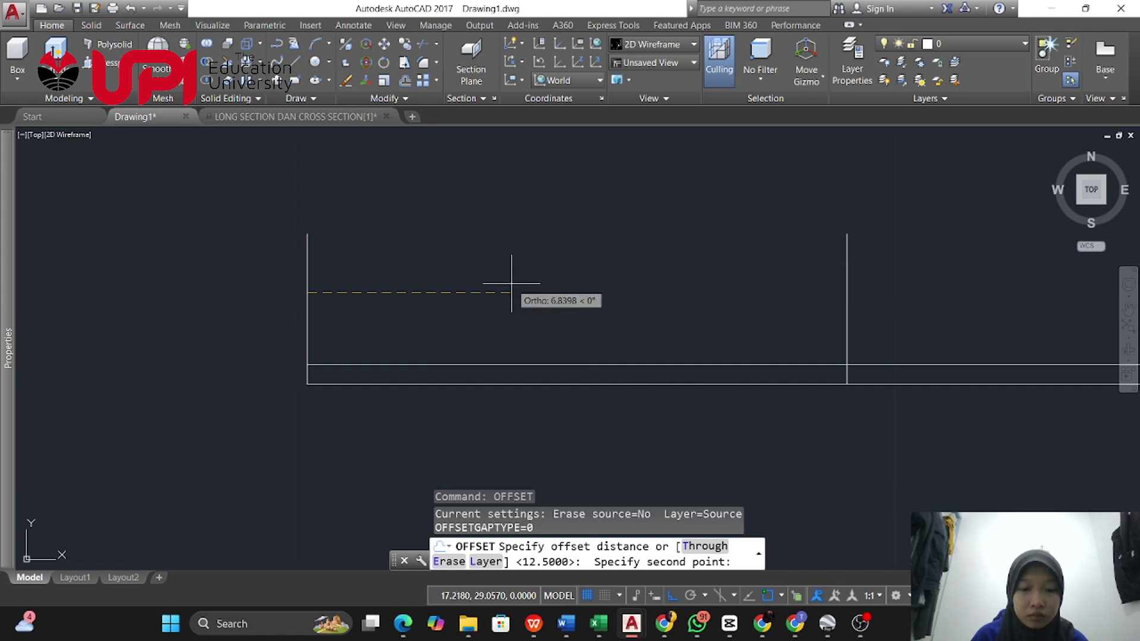
type("12")
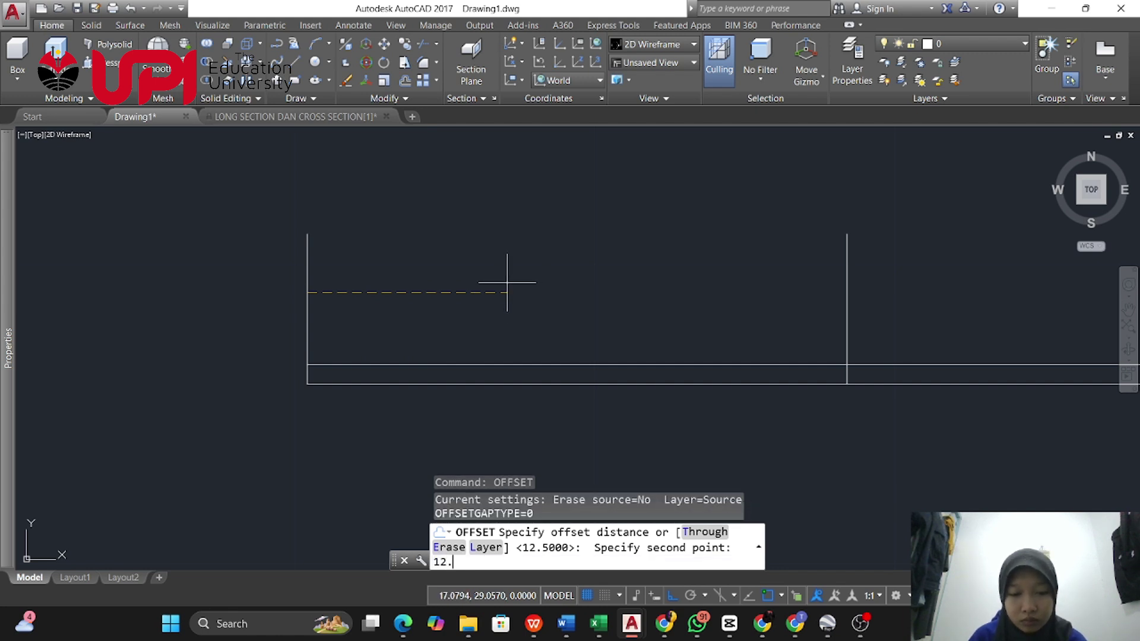
type(".5")
key("Return")
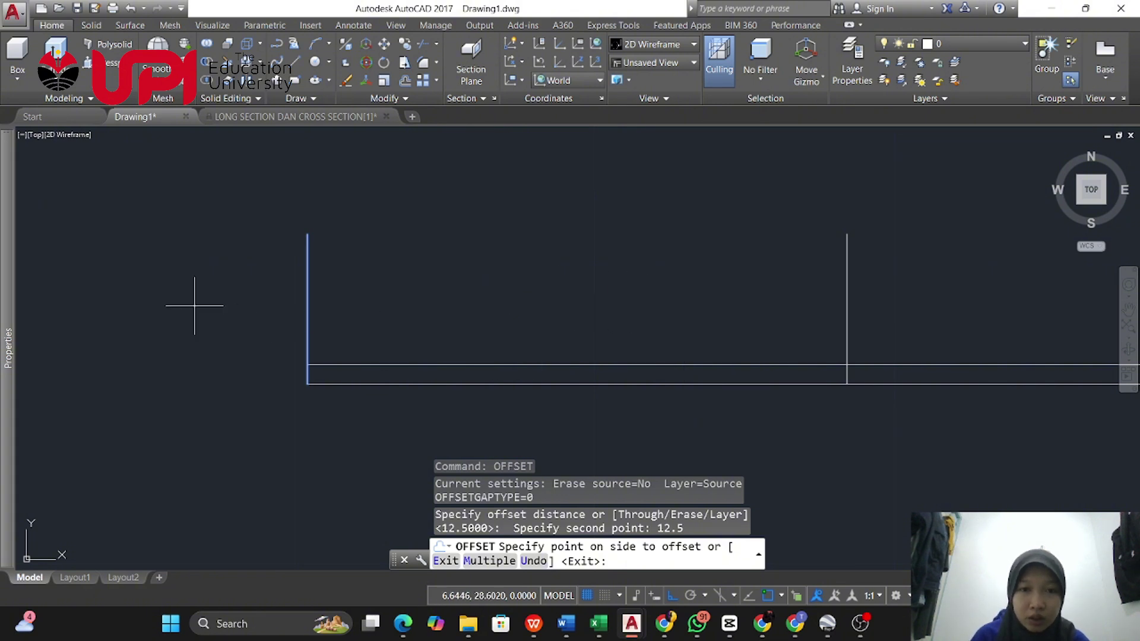
left_click(674, 306)
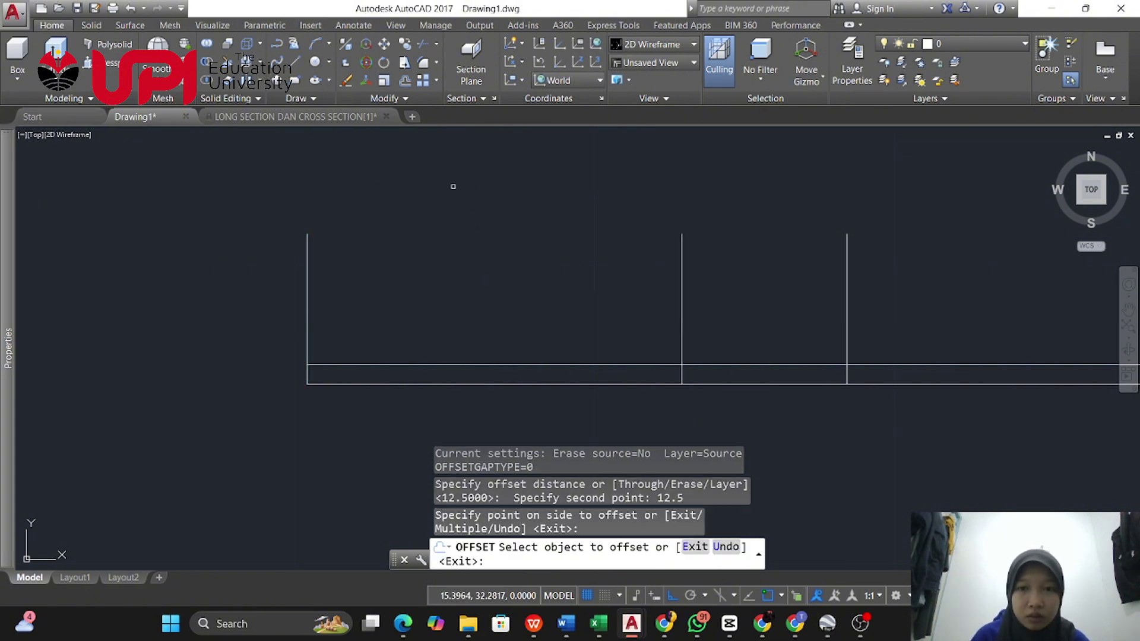
Draw a sloping ground line from the baseline's left end to where the upper horizontal line meets the 18-unit station's vertical
left_click(295, 62)
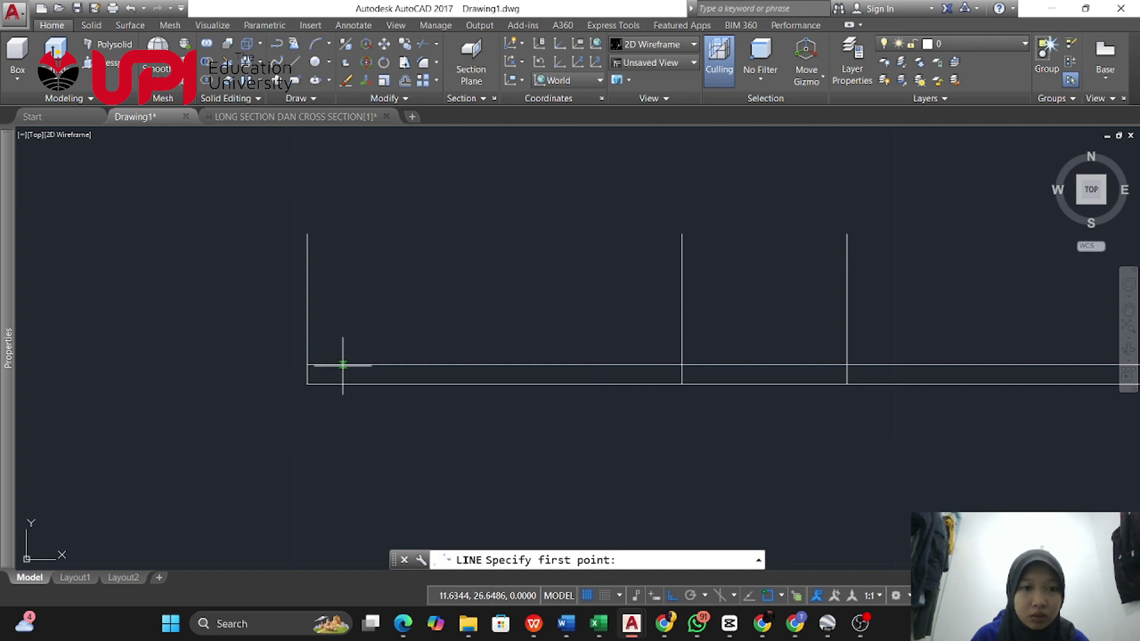
left_click(308, 384)
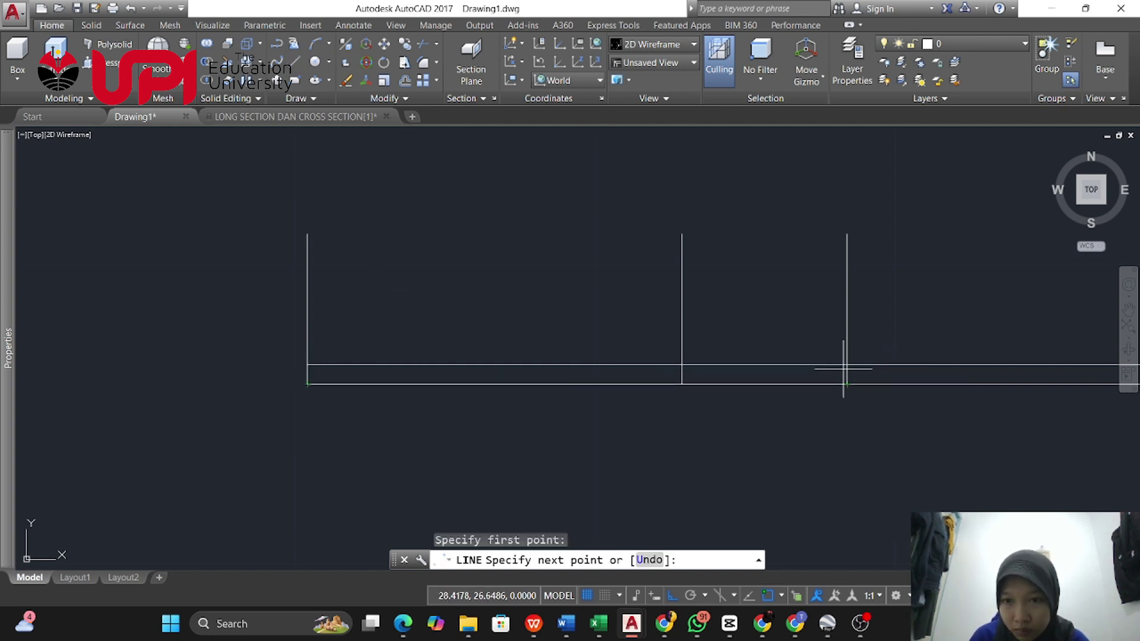
scroll(847, 373, "up", 5)
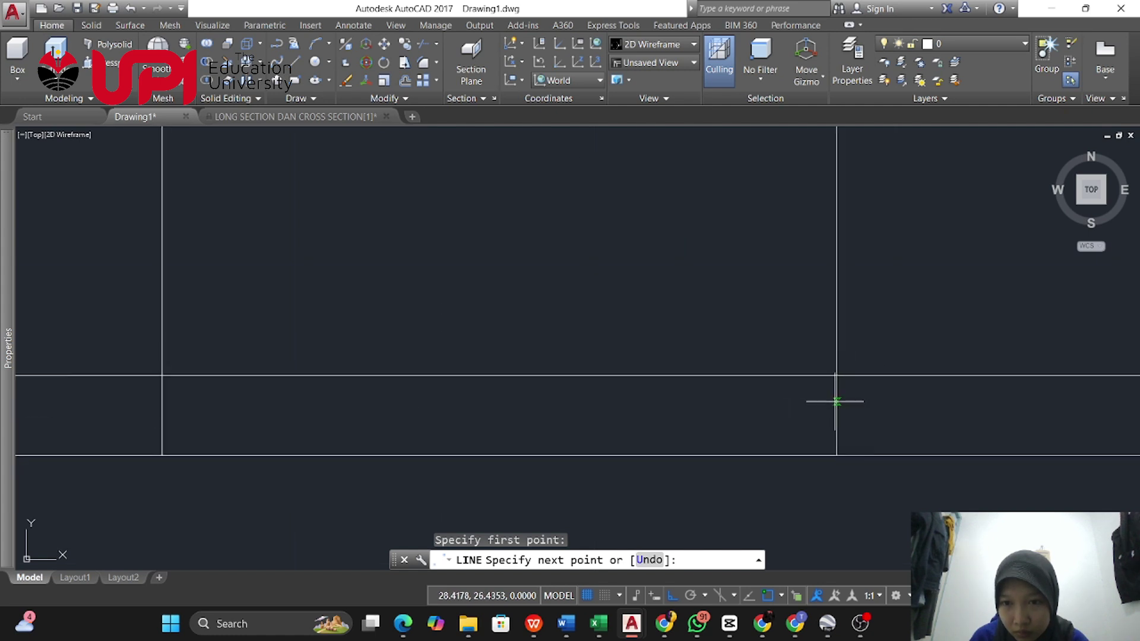
left_click(836, 375)
scroll(877, 356, "down", 5)
scroll(789, 332, "up", 3)
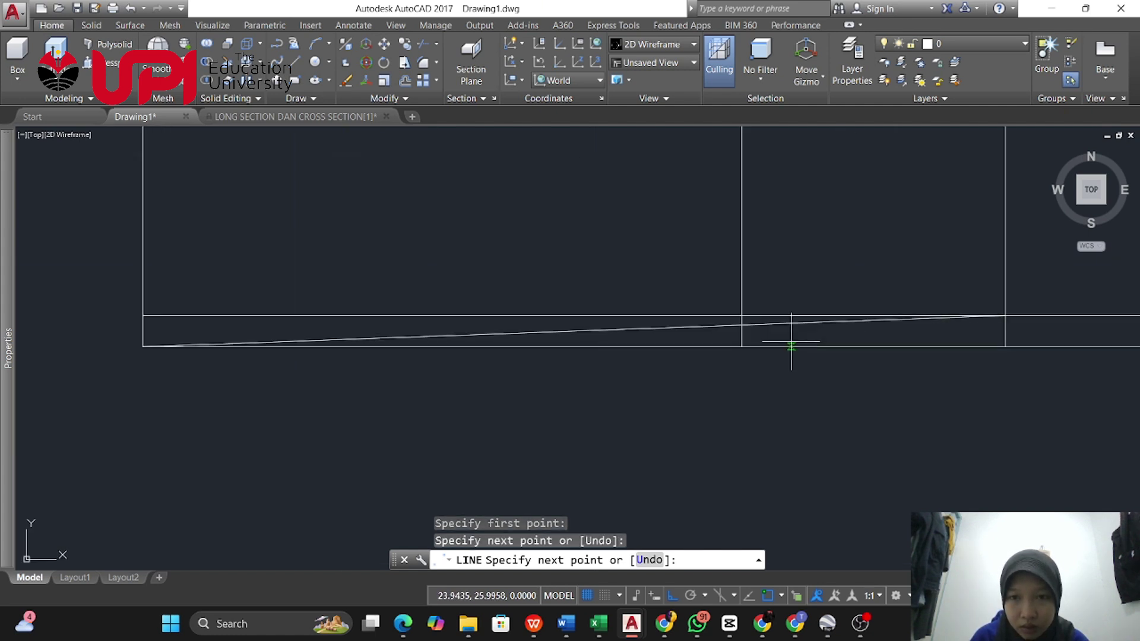
key("Escape")
scroll(847, 261, "down", 2)
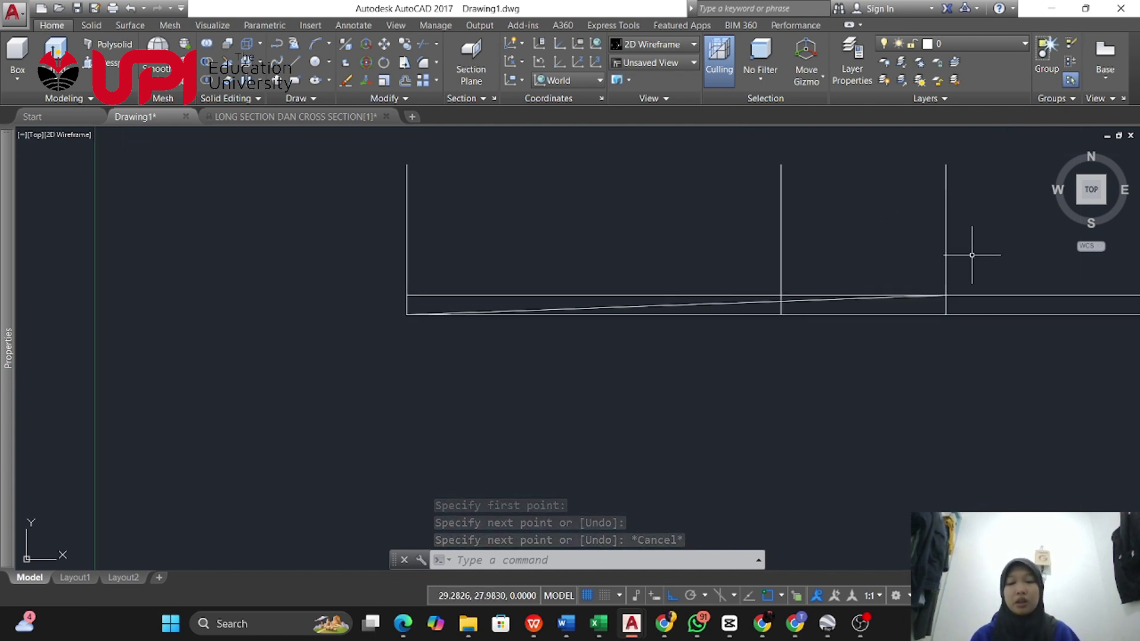
Check the next station's distances in the DATA PIUT spreadsheet in the browser, and return to the AutoCAD drawing
scroll(814, 230, "down", 1)
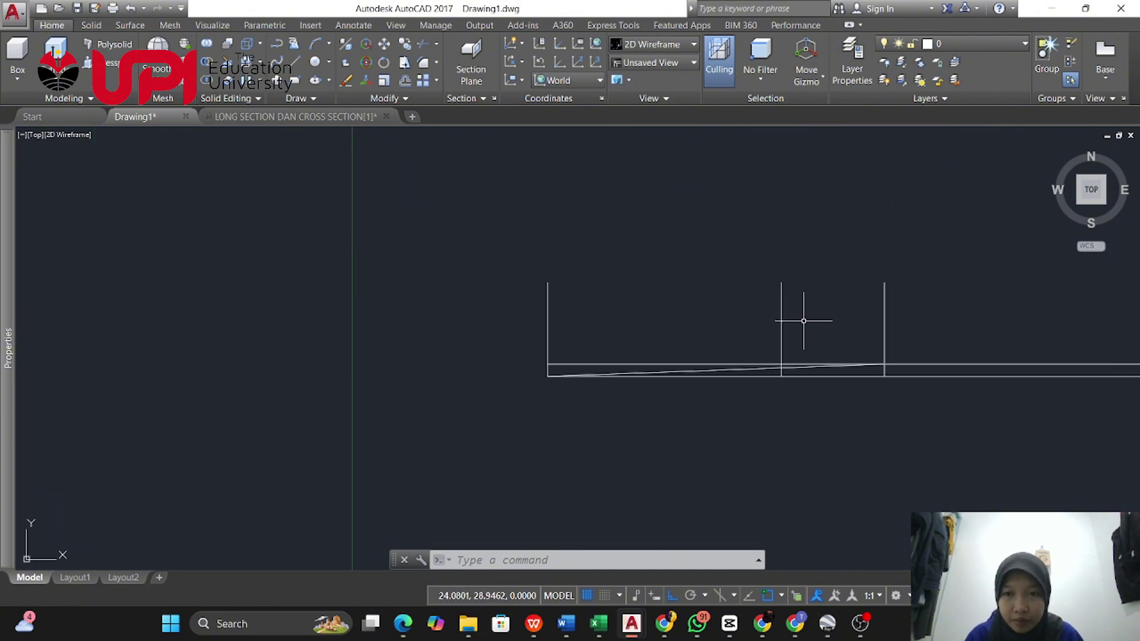
scroll(793, 344, "up", 2)
mouse_move(874, 358)
left_mouse_down()
mouse_move(766, 297)
mouse_move(727, 300)
left_mouse_up()
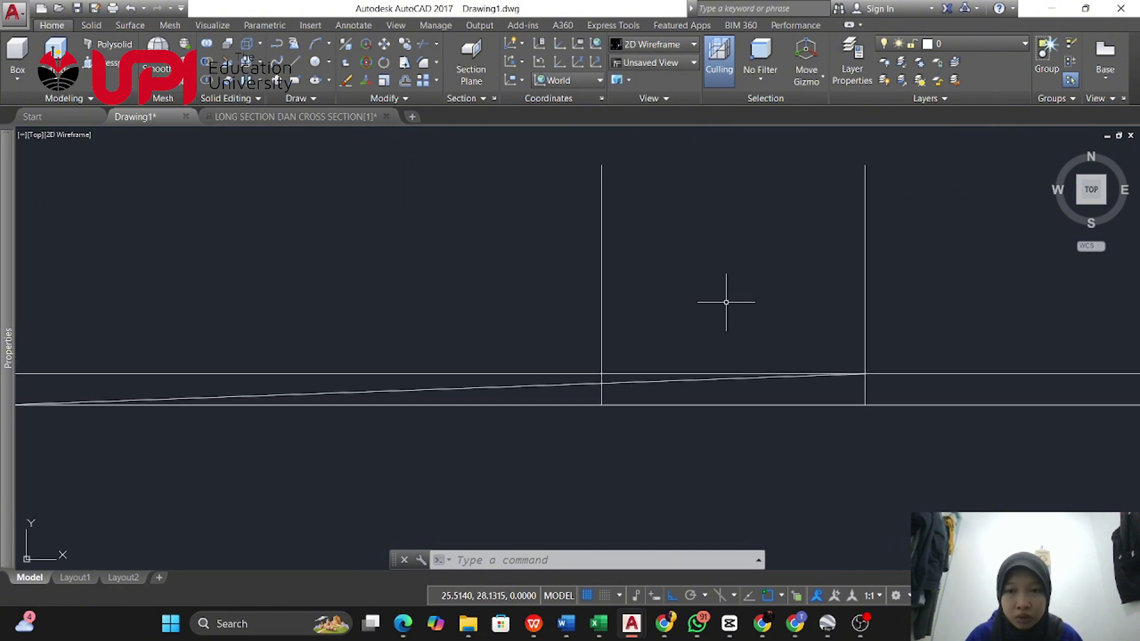
scroll(723, 296, "down", 2)
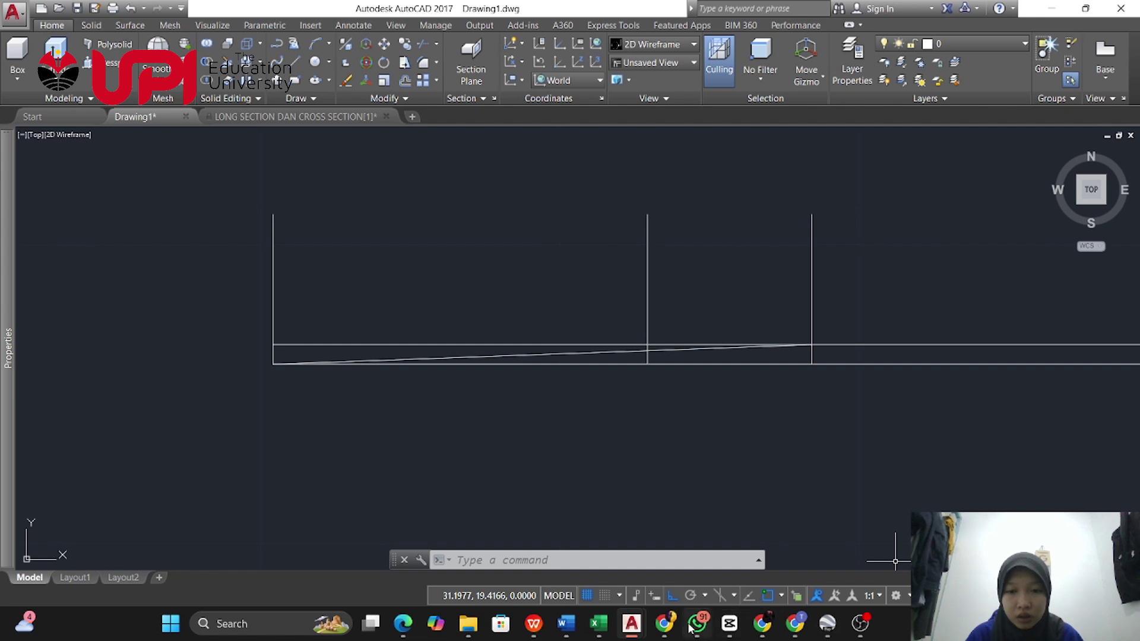
mouse_move(688, 625)
mouse_move(795, 625)
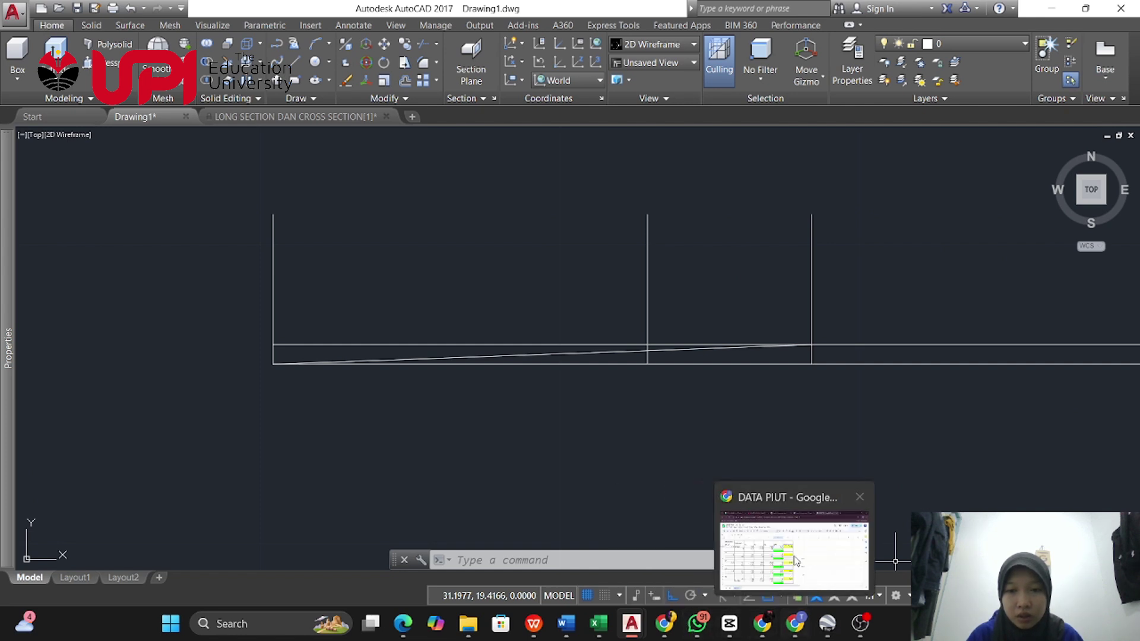
mouse_move(795, 549)
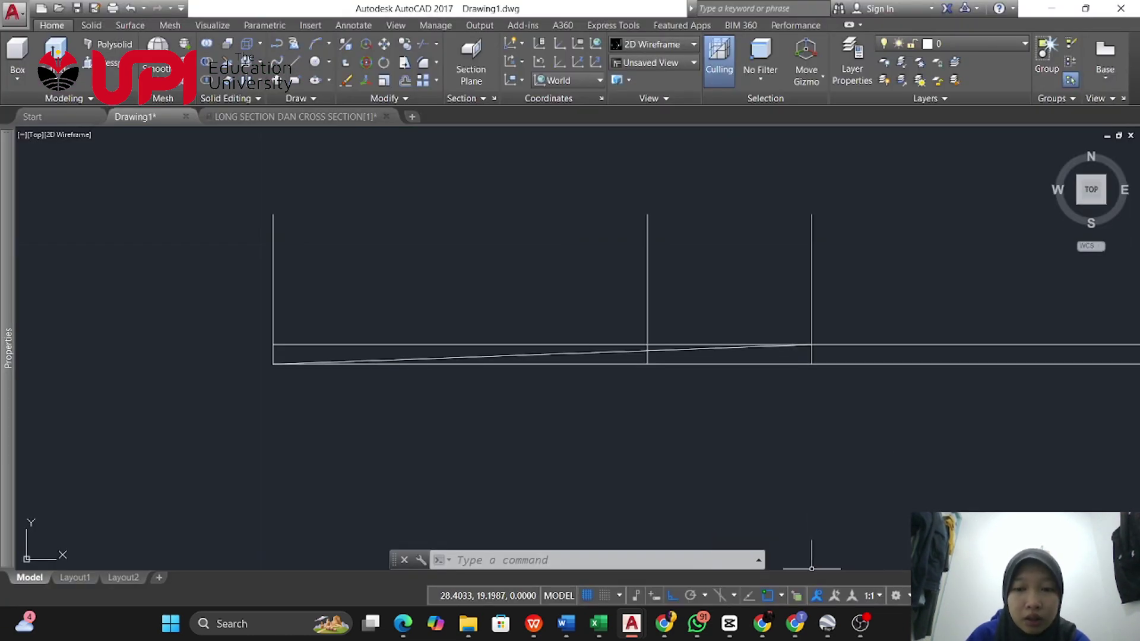
left_click(795, 624)
left_click(635, 373)
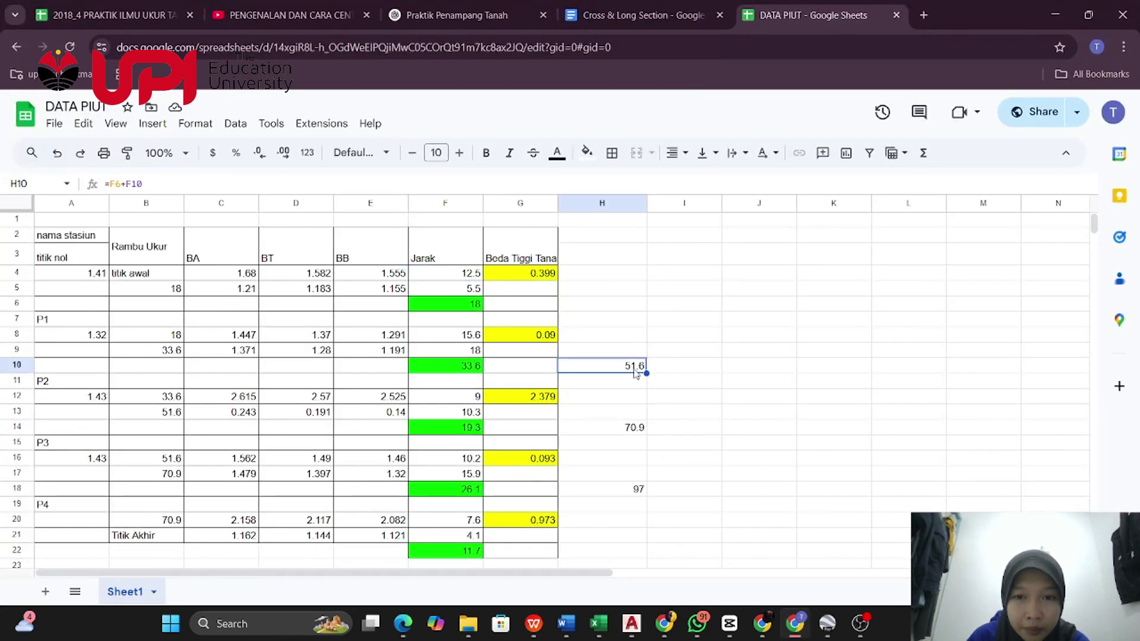
left_click(794, 623)
Offset the 18-unit station's vertical line 33.6 units to the right to mark the next station
left_click_drag(881, 400, 593, 443)
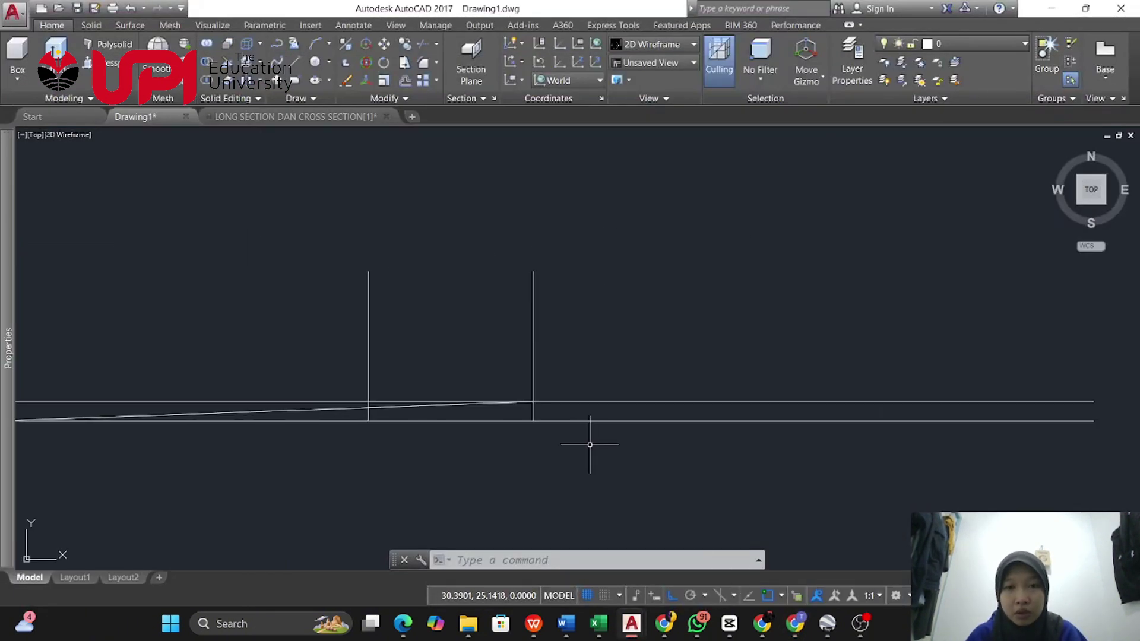
left_click(533, 343)
mouse_move(533, 345)
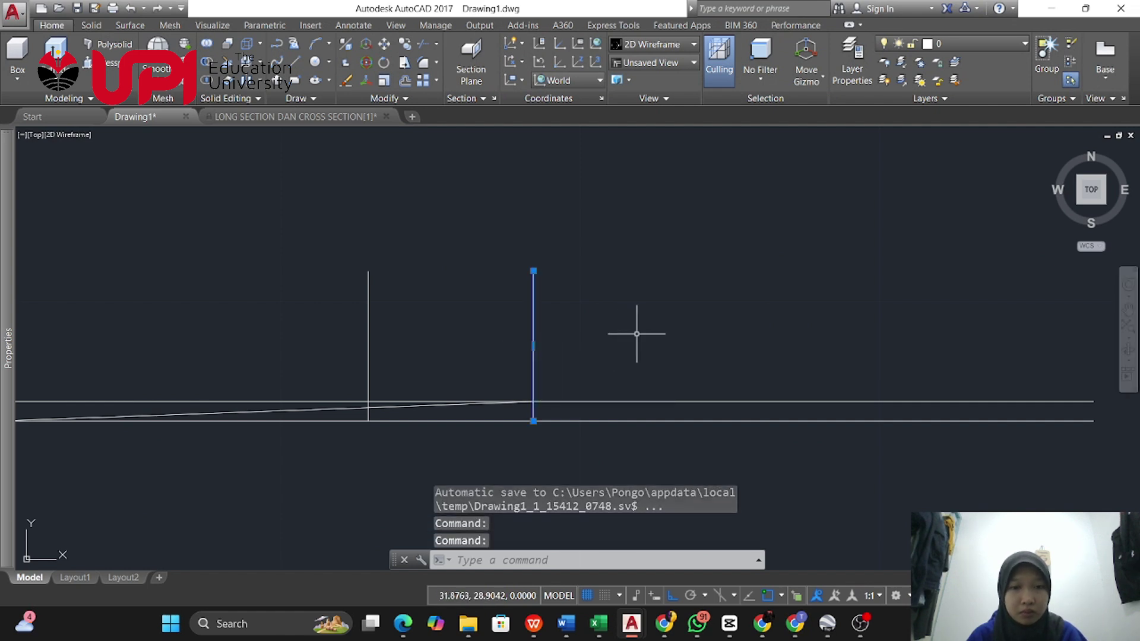
type("OF")
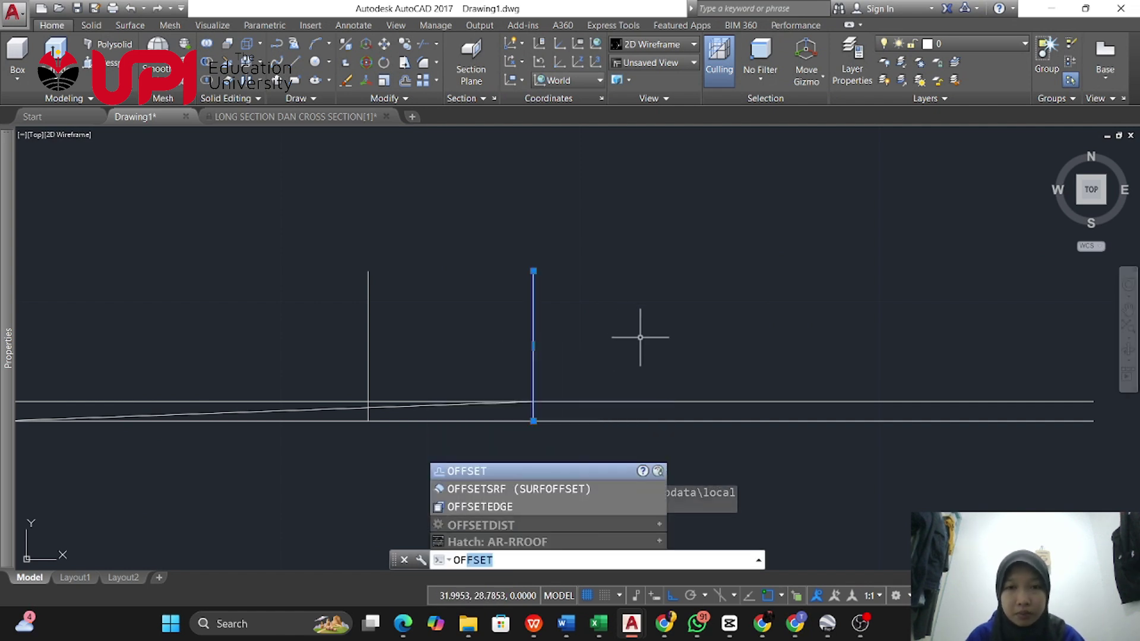
key("Return")
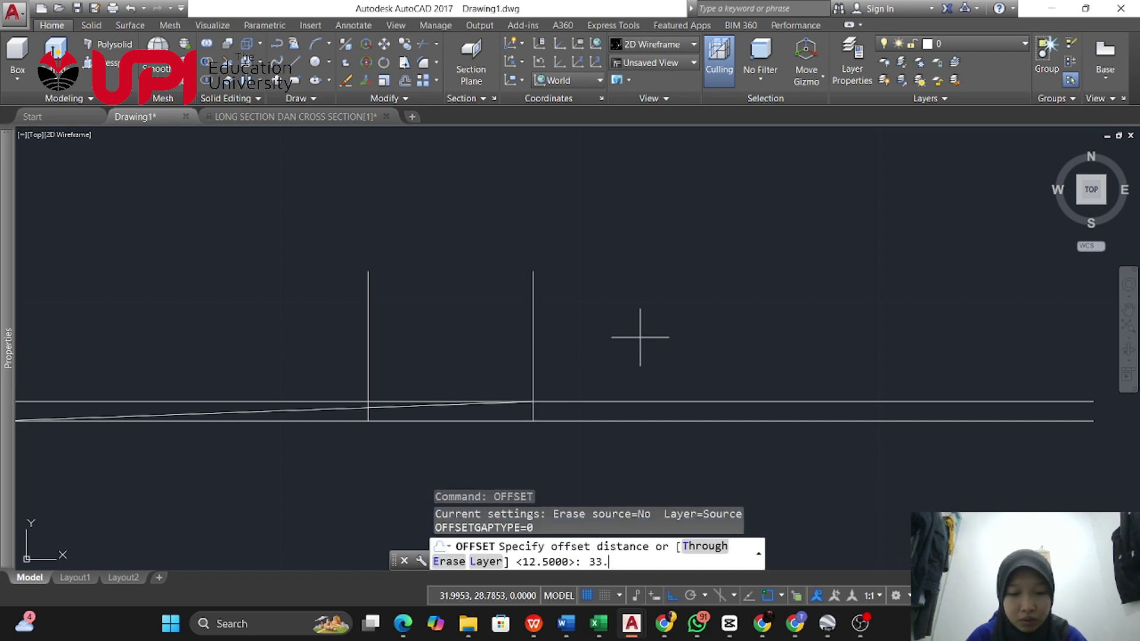
key("Return")
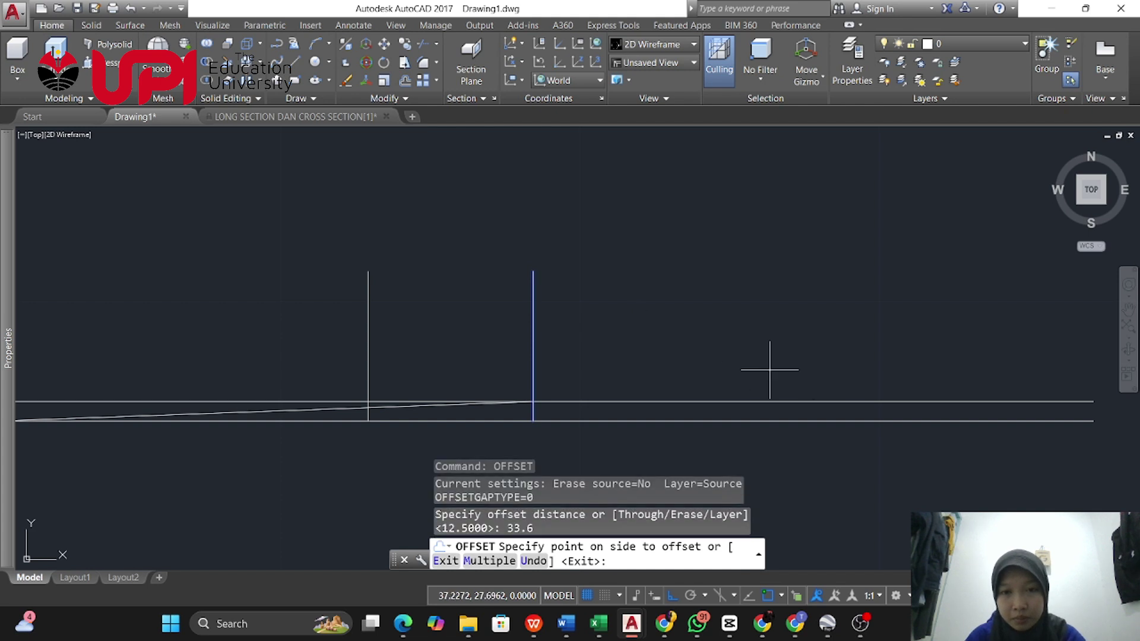
scroll(771, 363, "down", 6)
scroll(971, 361, "up", 4)
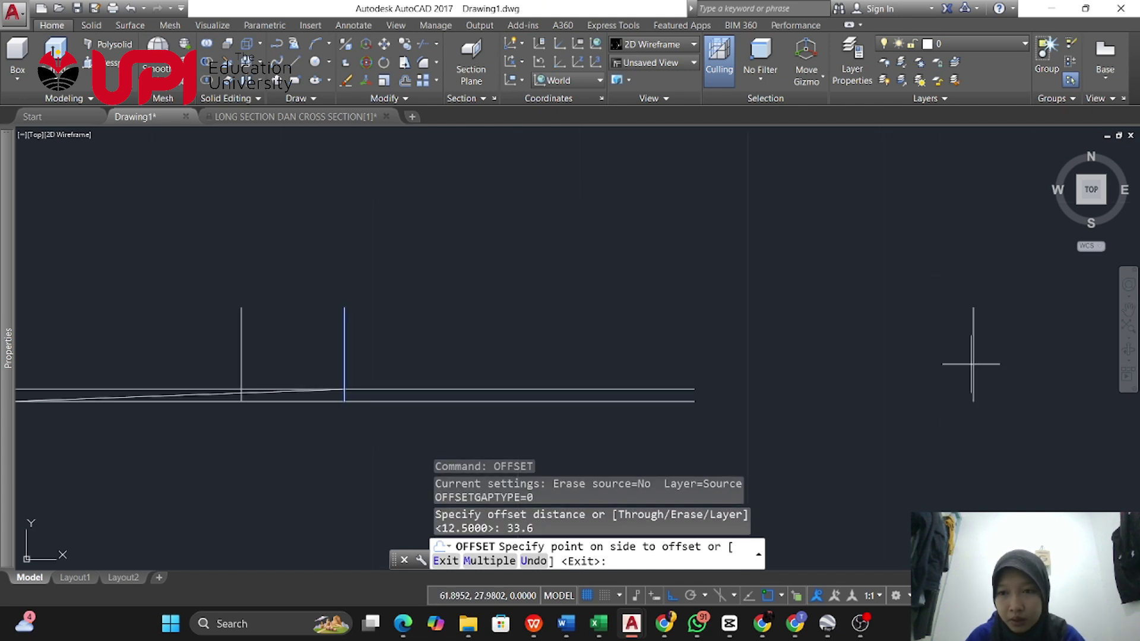
left_click(911, 357)
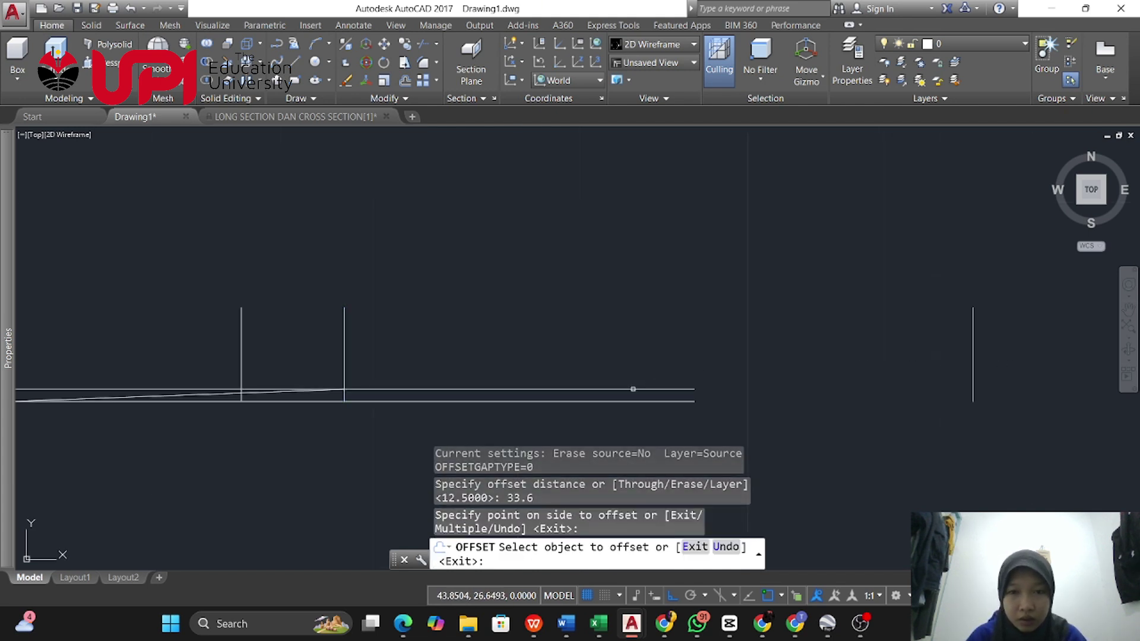
key("Escape")
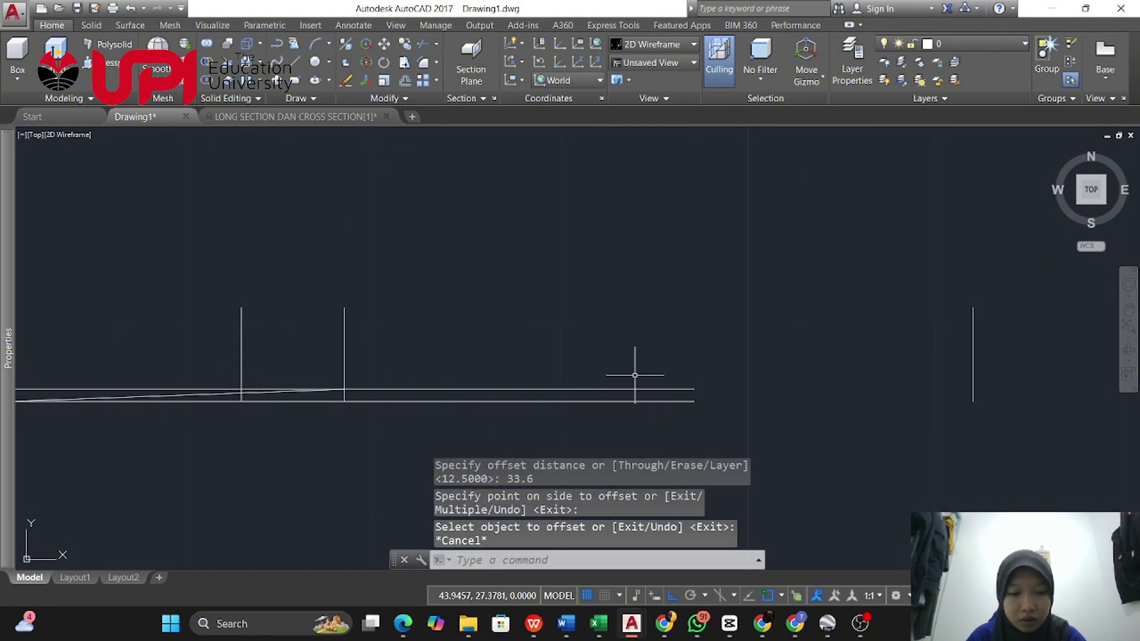
type("STRETCH")
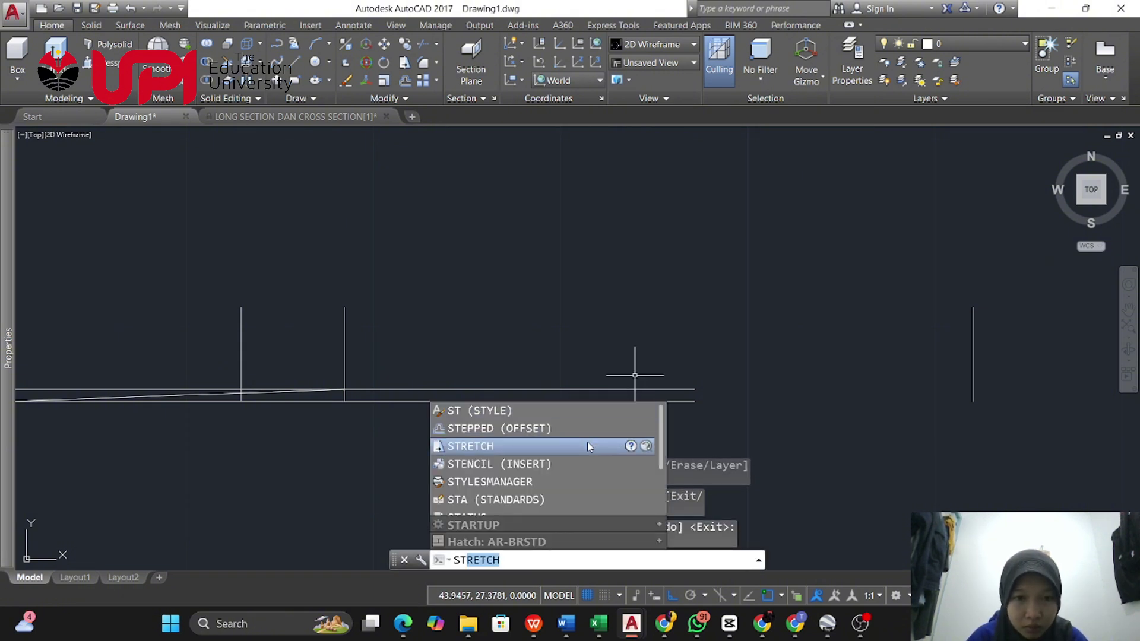
left_click(587, 443)
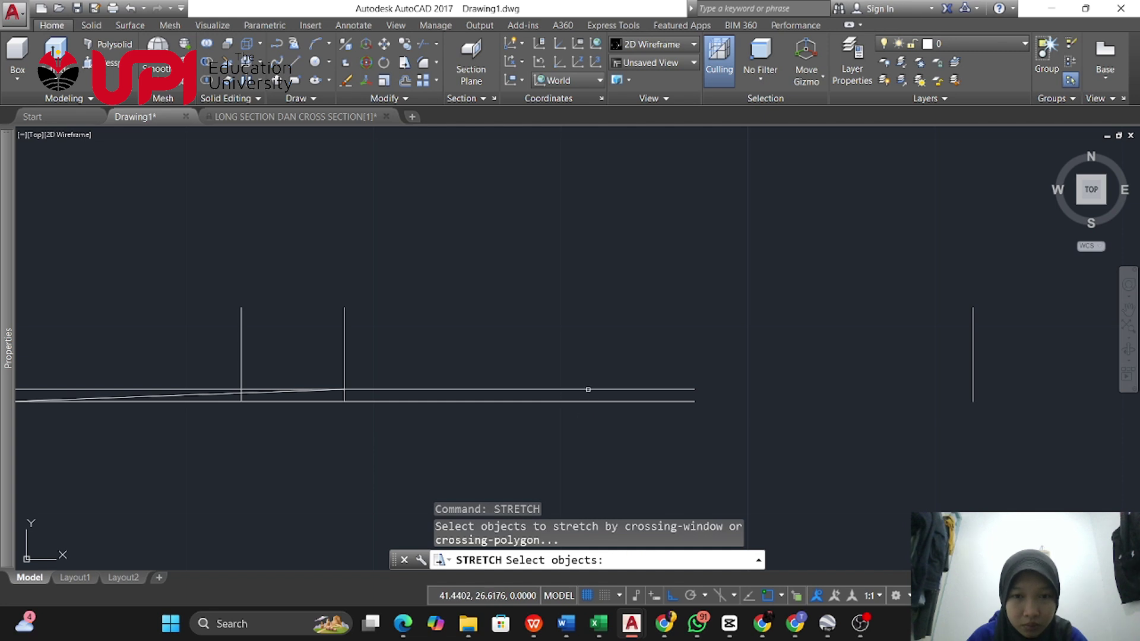
left_click(590, 389)
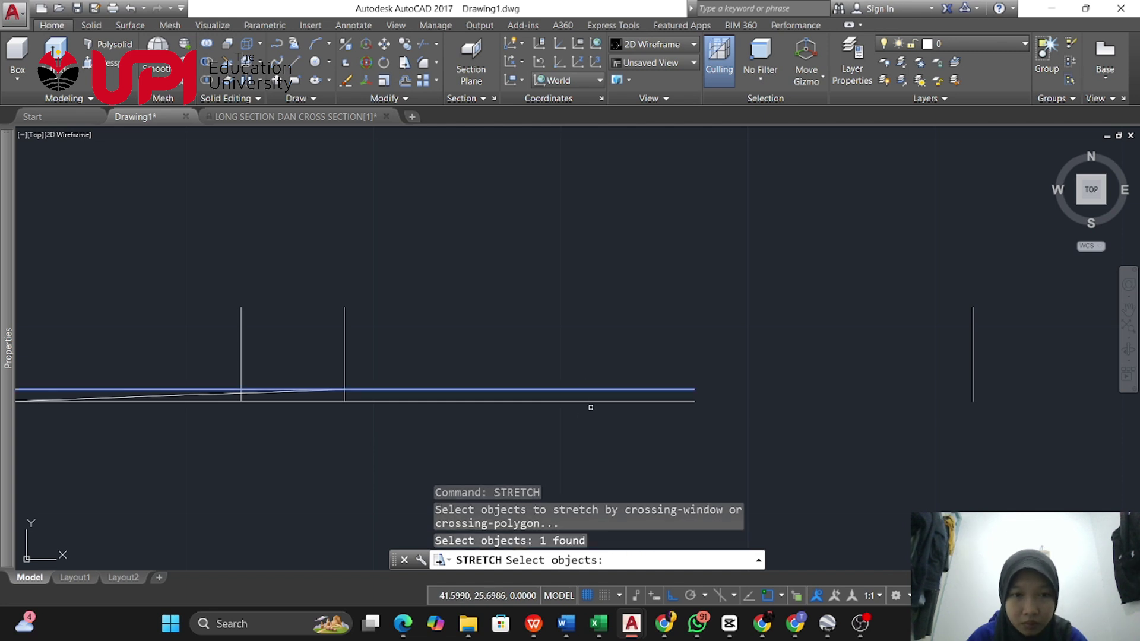
left_click(590, 407)
left_click(588, 368)
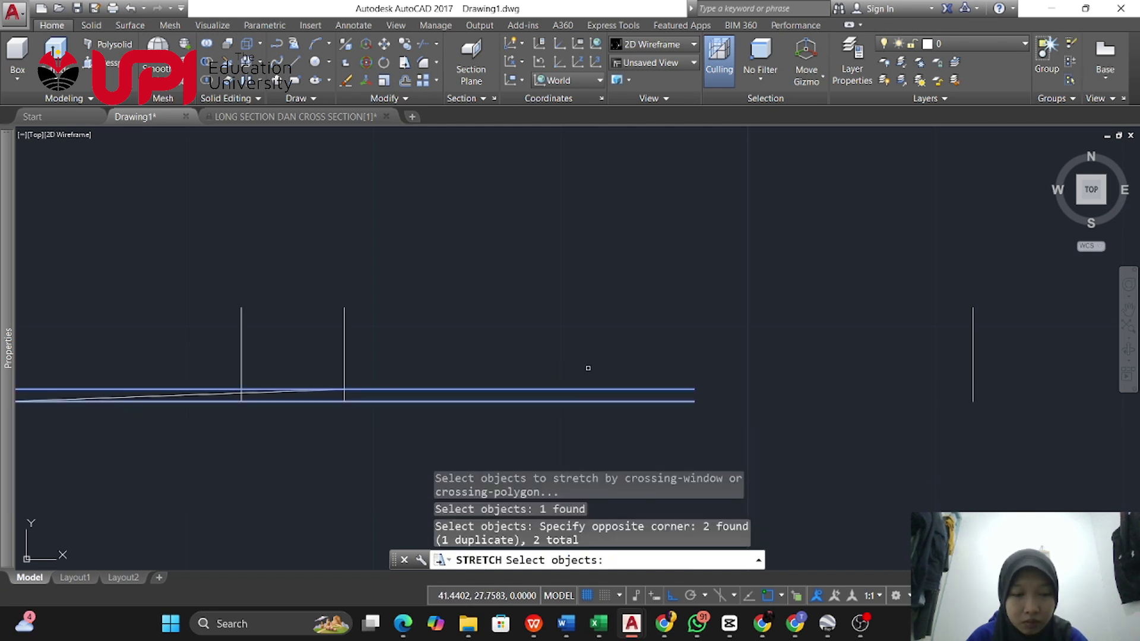
key("Return")
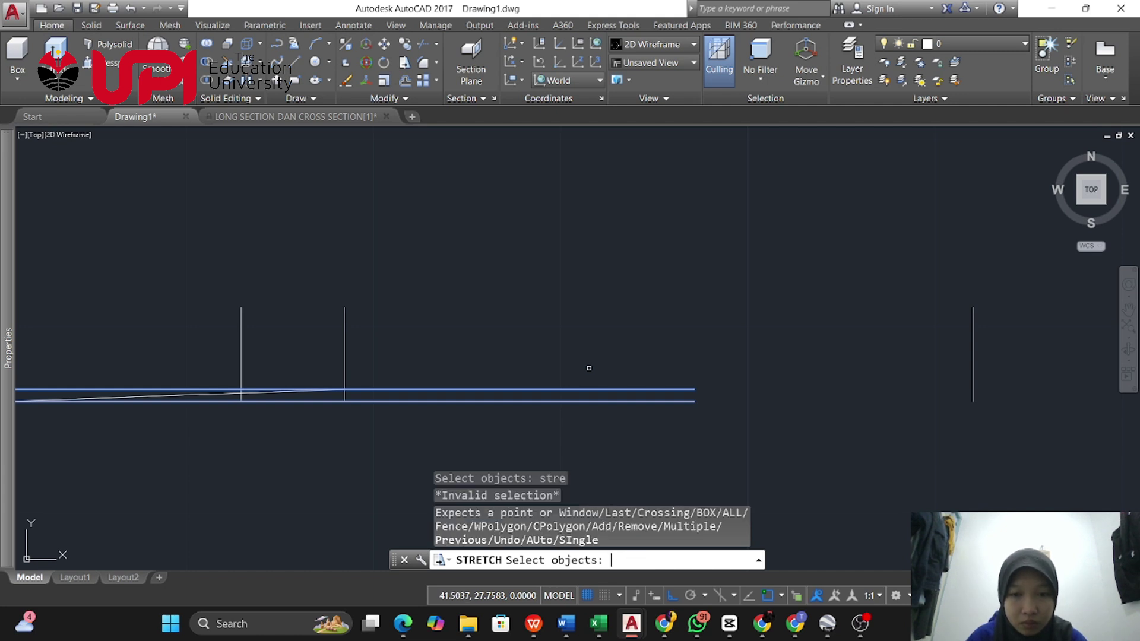
key("Escape")
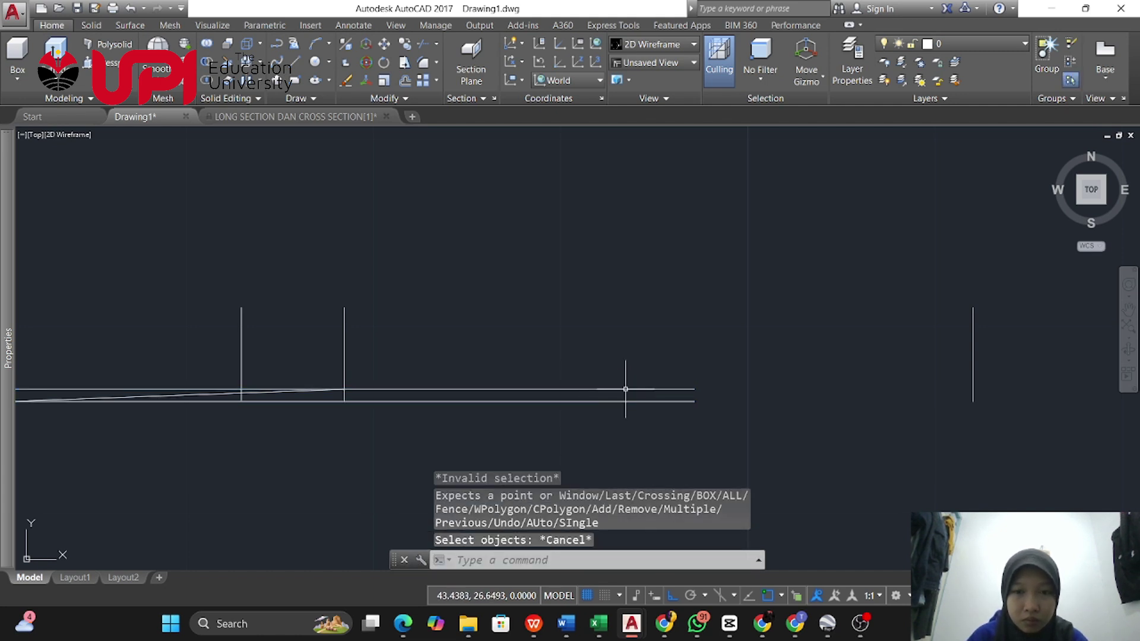
left_click(626, 389)
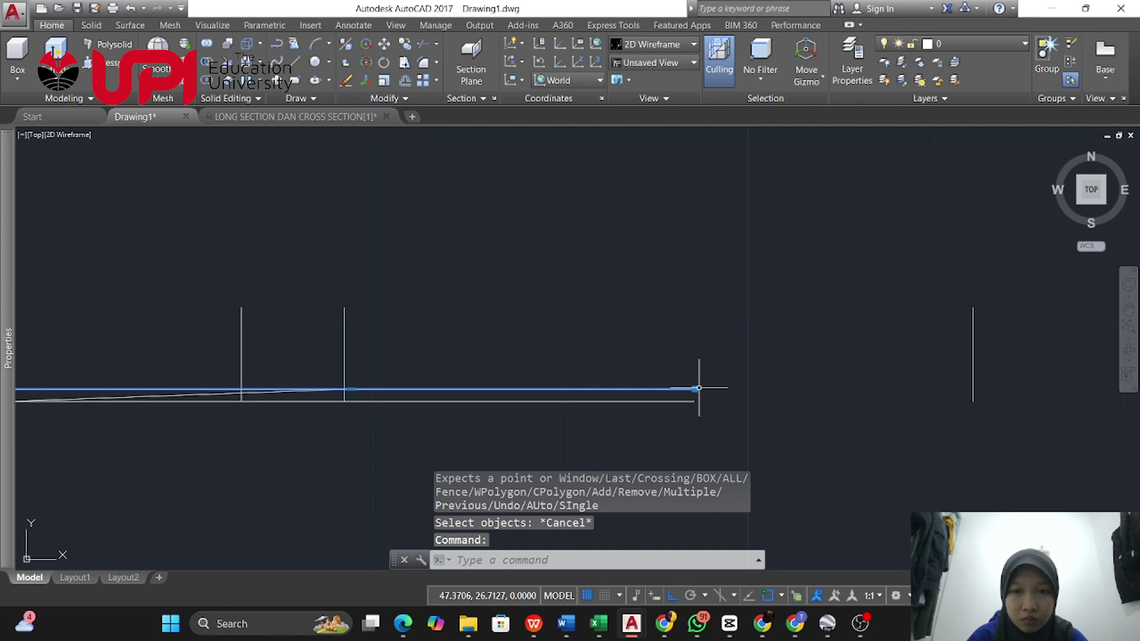
mouse_move(694, 390)
key("Escape")
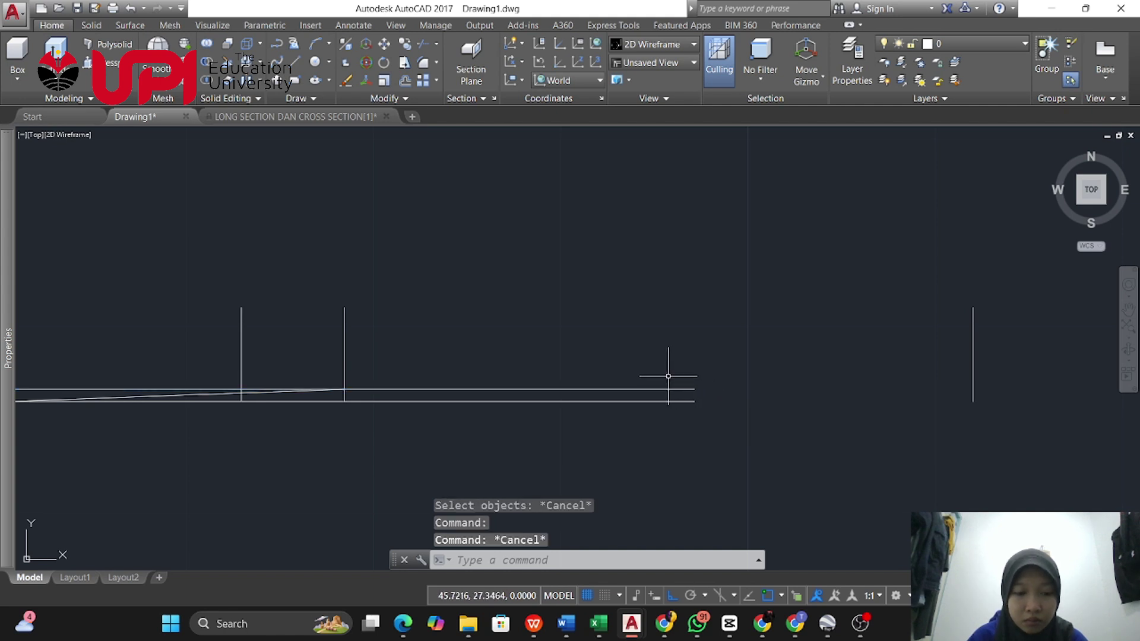
type("str")
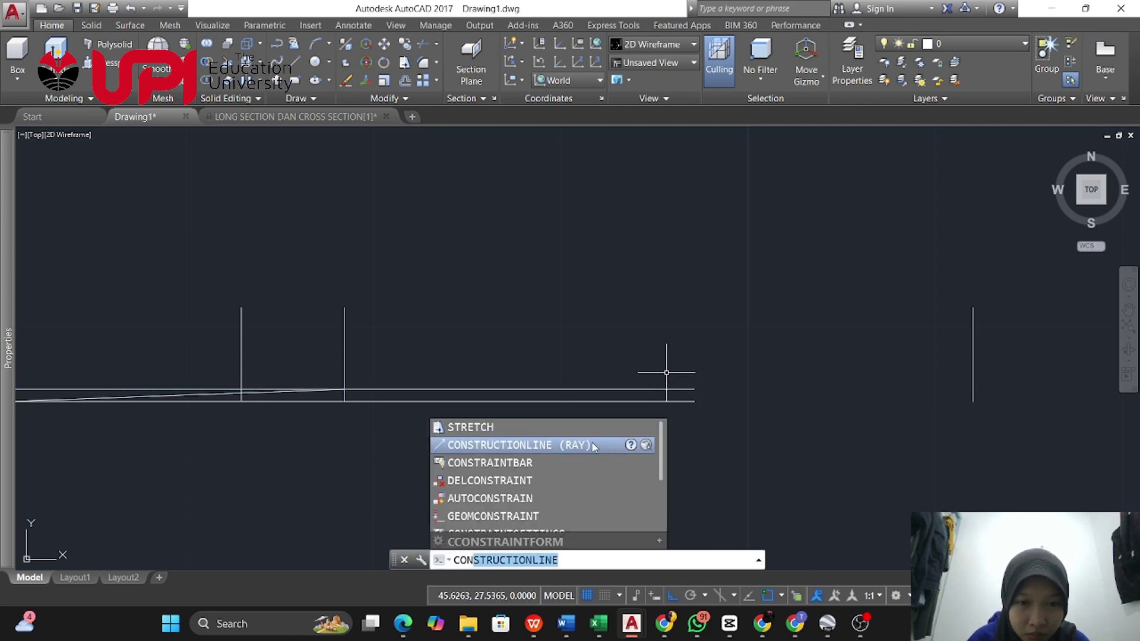
left_click(577, 427)
left_click(595, 409)
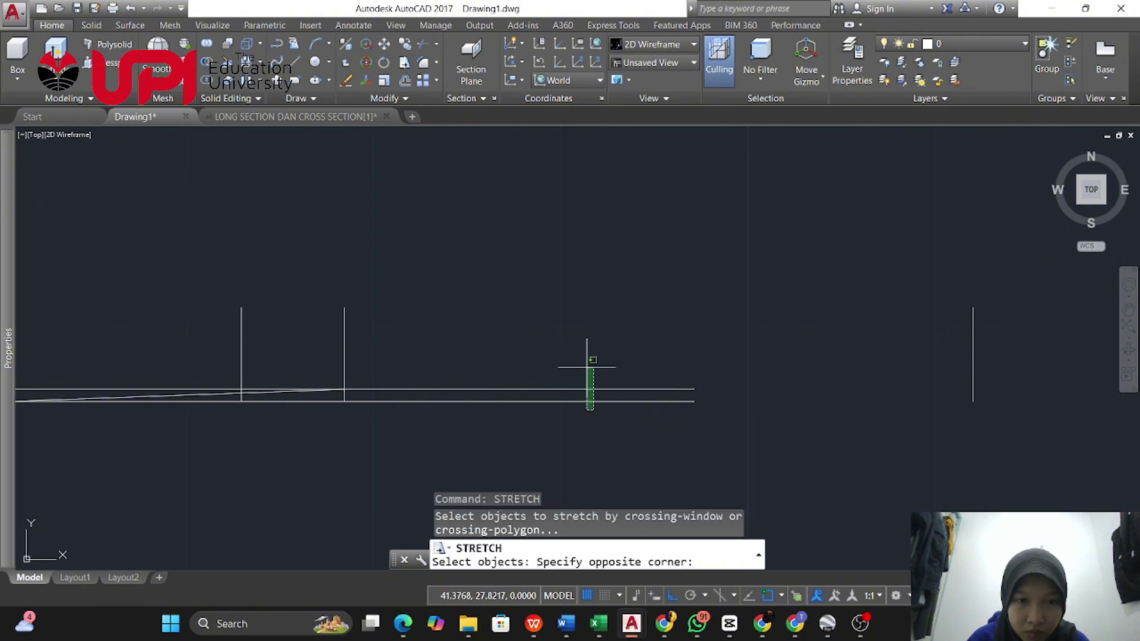
scroll(590, 356, "down", 3)
left_click(584, 350)
key("Escape")
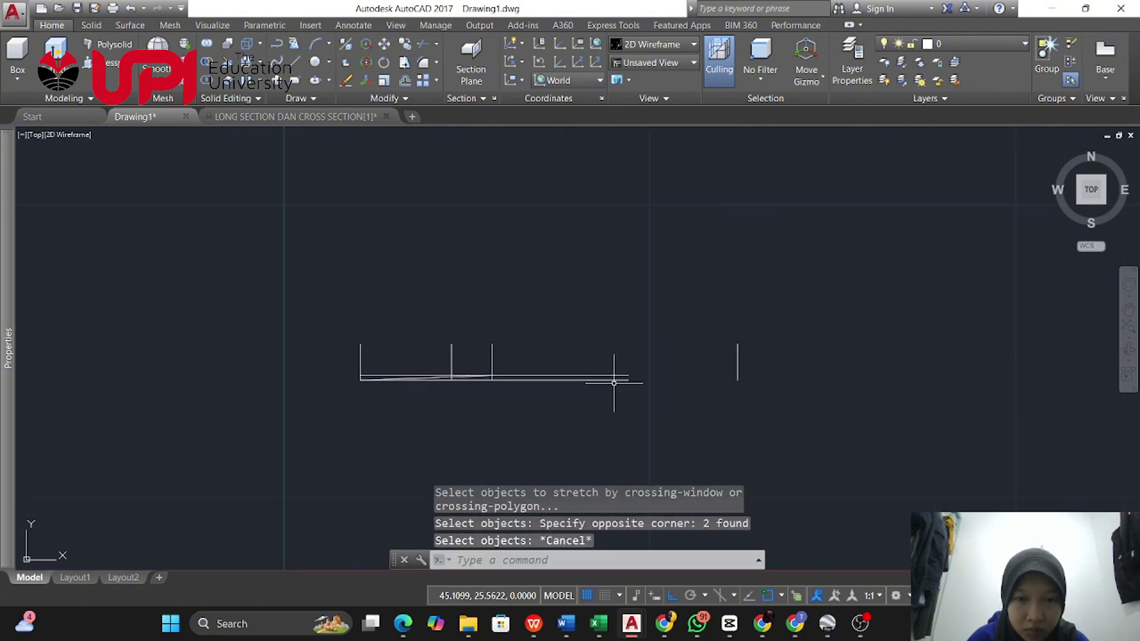
scroll(617, 380, "up", 2)
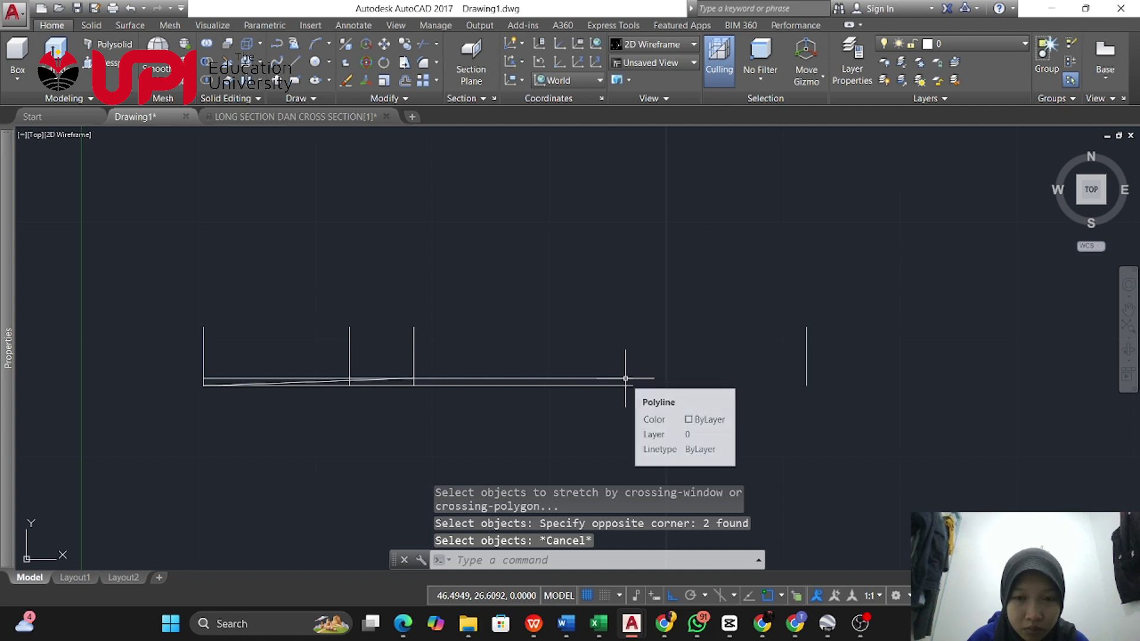